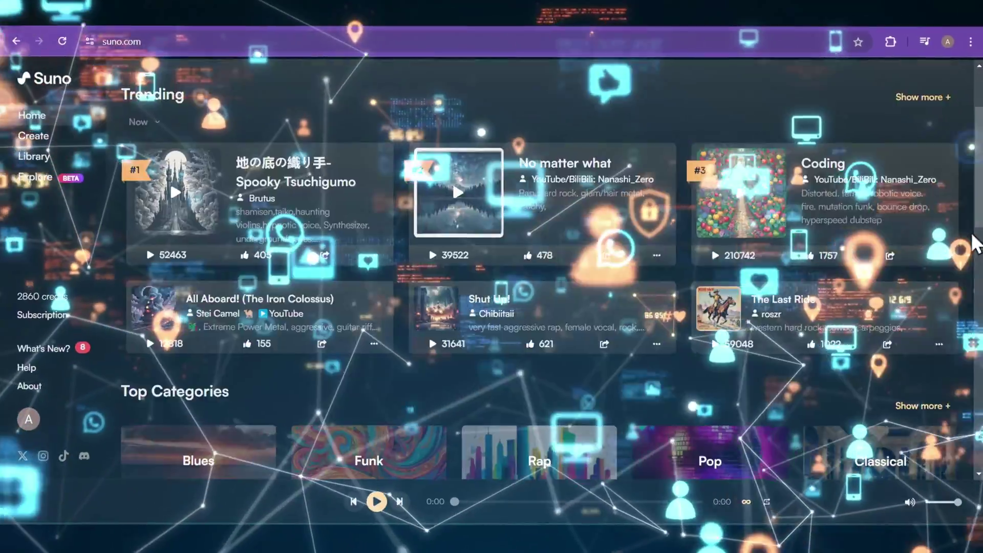
scroll(975, 243, "down", 5)
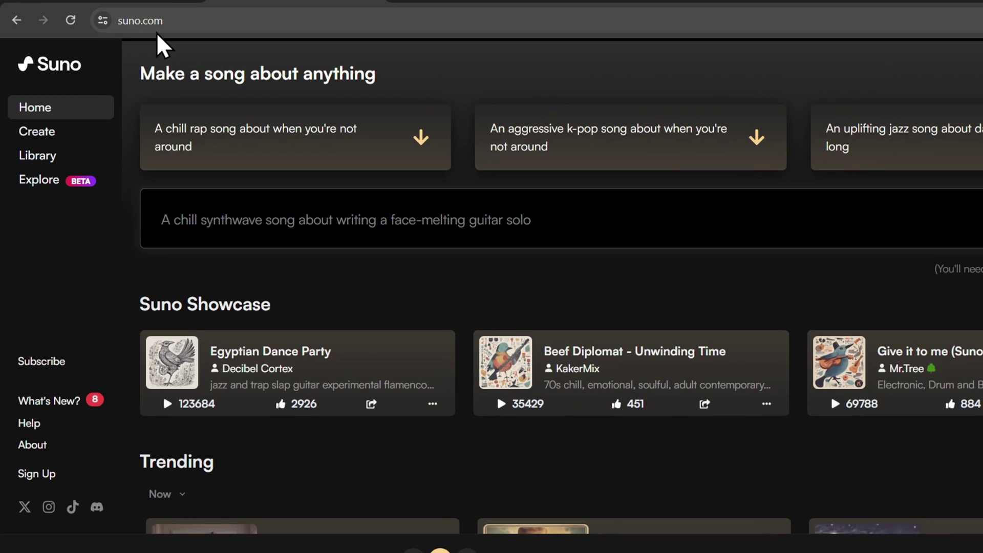
- Open Suno's Create page from the left sidebar
left_click(53, 133)
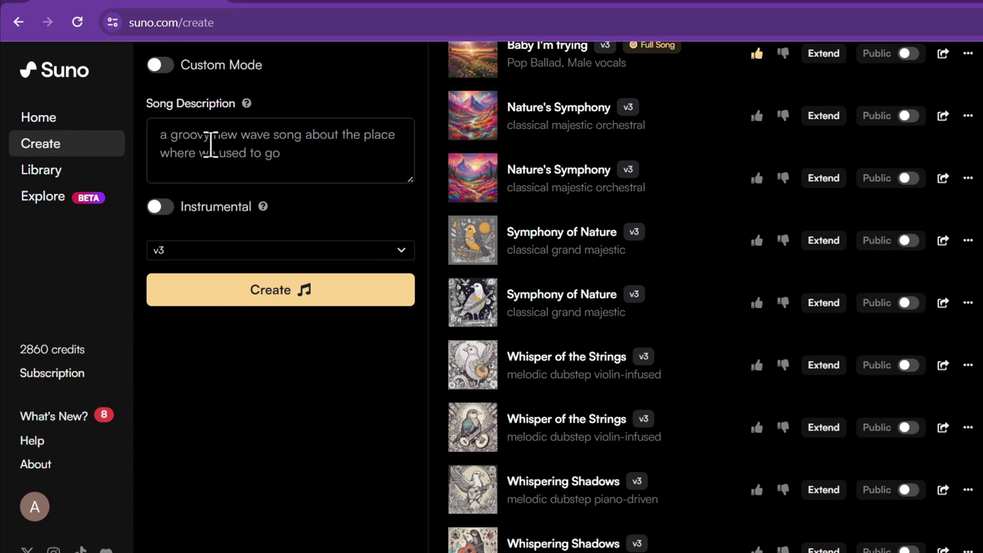
- Generate a hip-hop supremacy battle rap, then preview both Legacy of the Mic versions
left_click(211, 145)
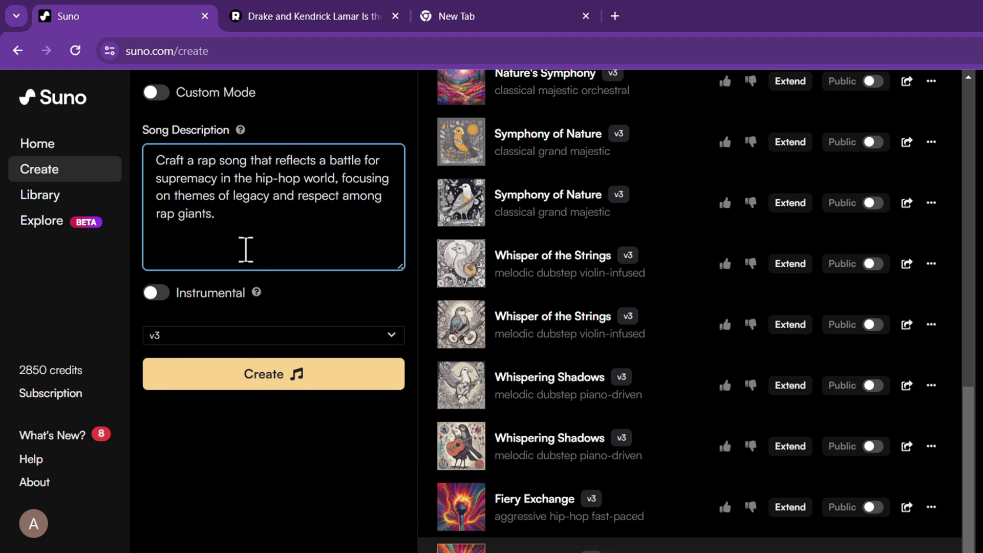
left_click(281, 373)
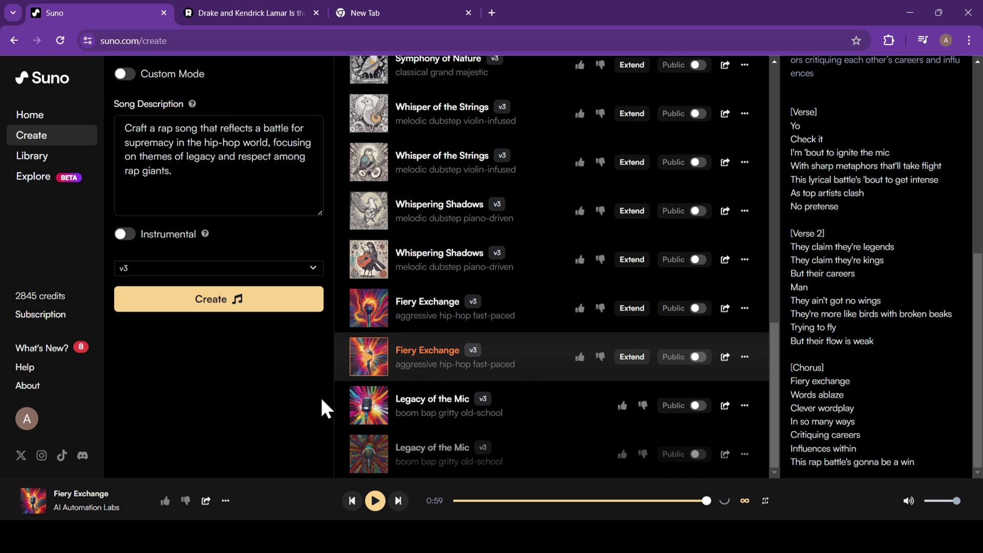
left_click(366, 404)
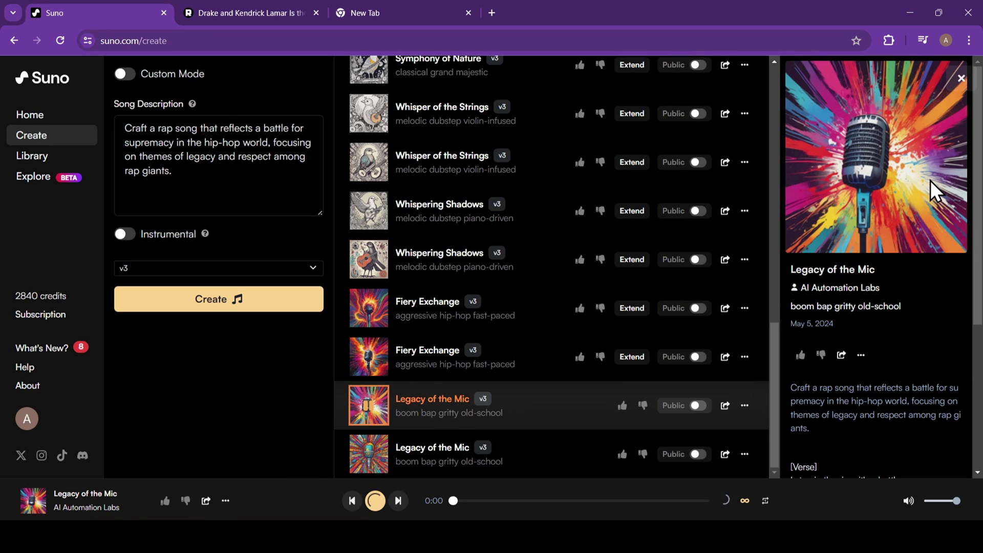
scroll(909, 182, "down", 5)
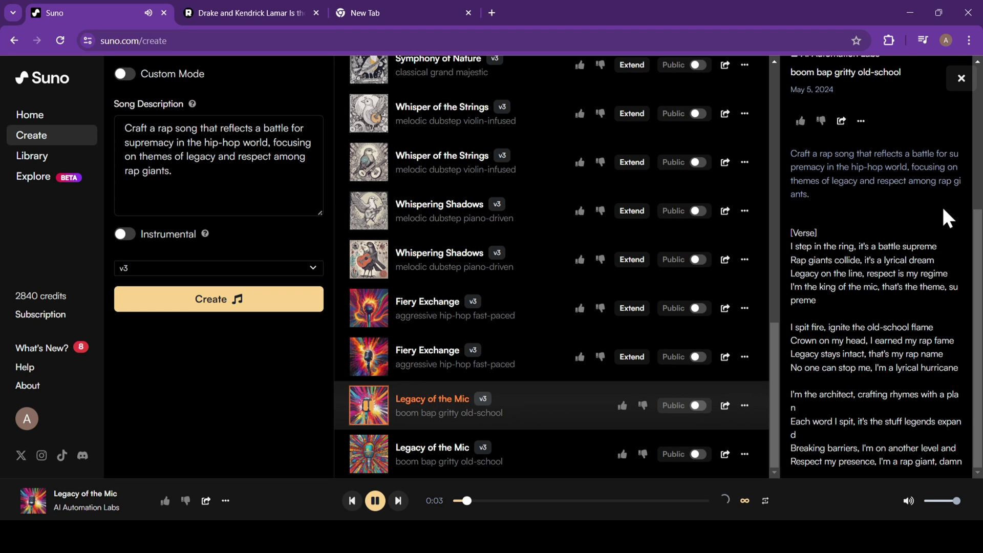
left_click(368, 456)
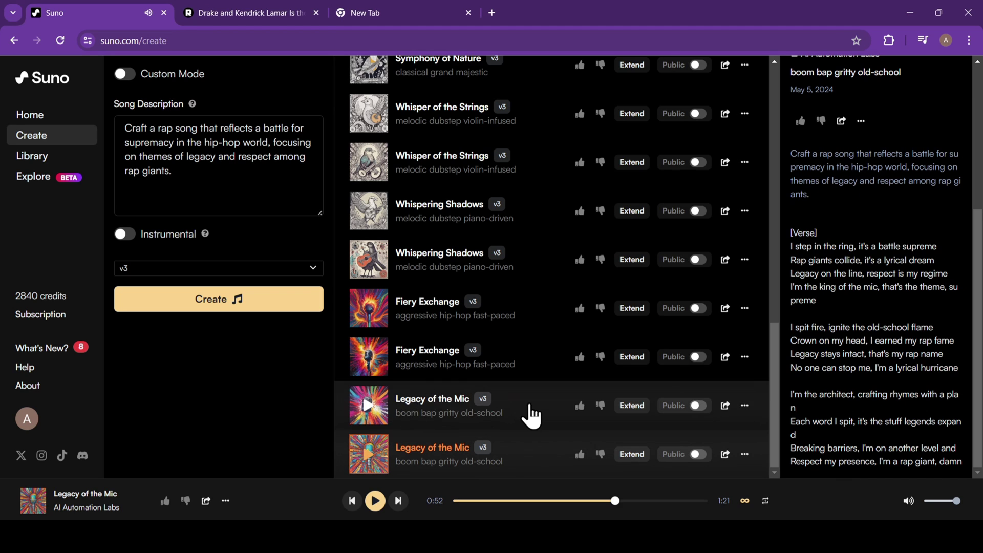
left_click(535, 407)
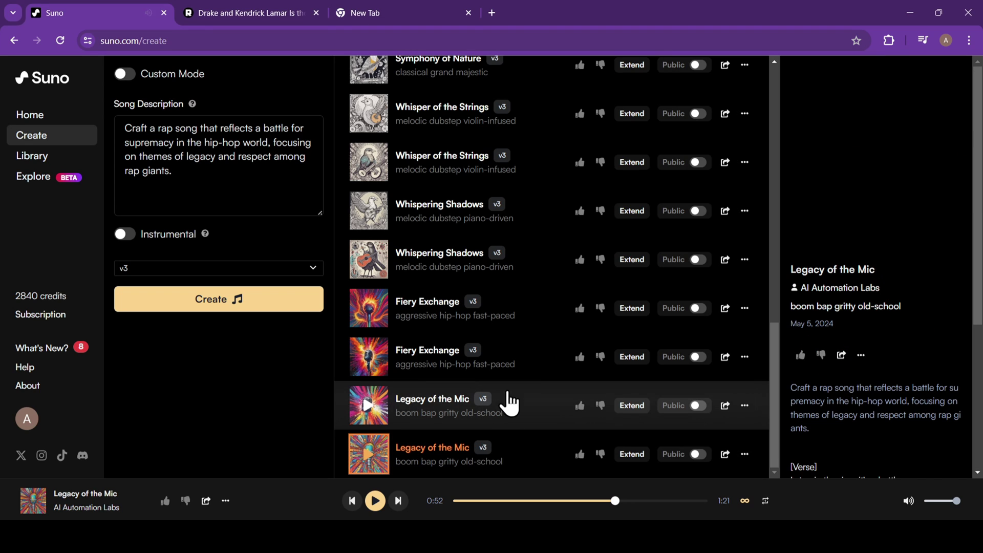
- Start extending the first Legacy of the Mic, setting Extend from to 00:36
left_click(632, 406)
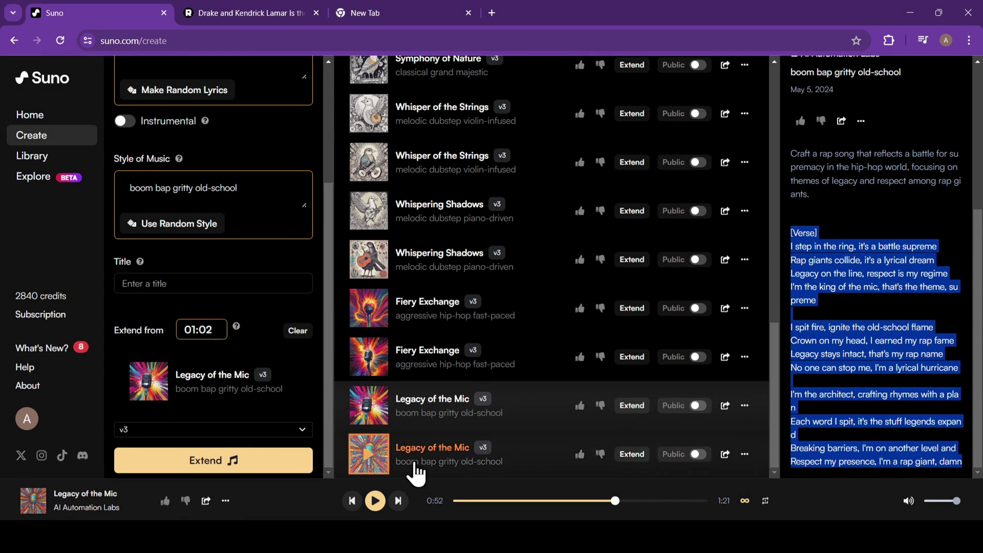
left_click(369, 405)
left_click(888, 264)
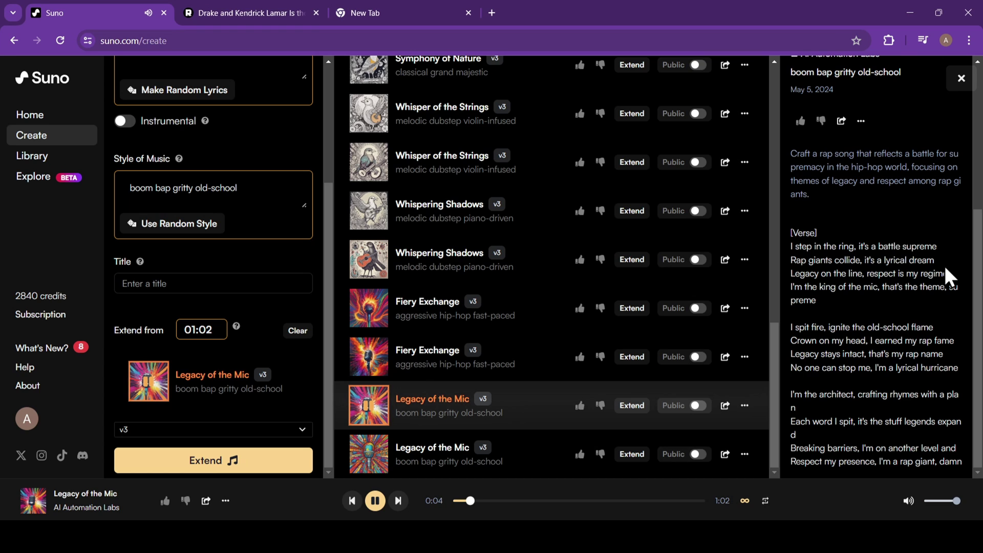
left_click(576, 501)
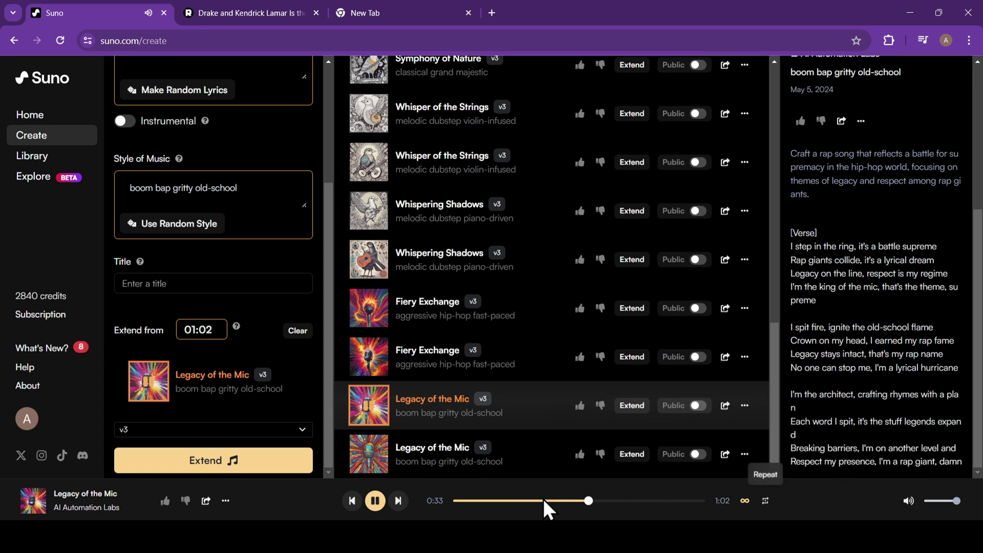
left_click(376, 506)
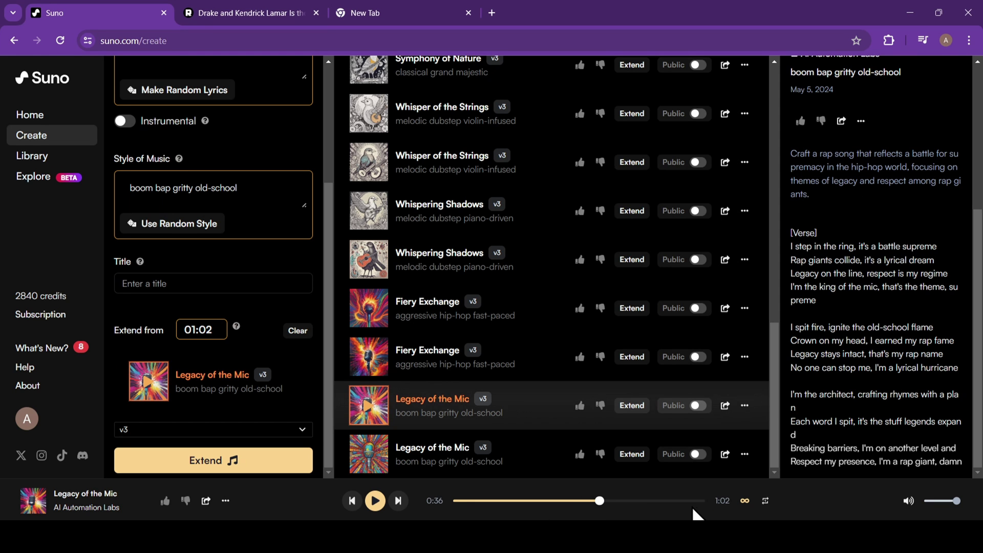
triple_click(201, 330)
type("00:36")
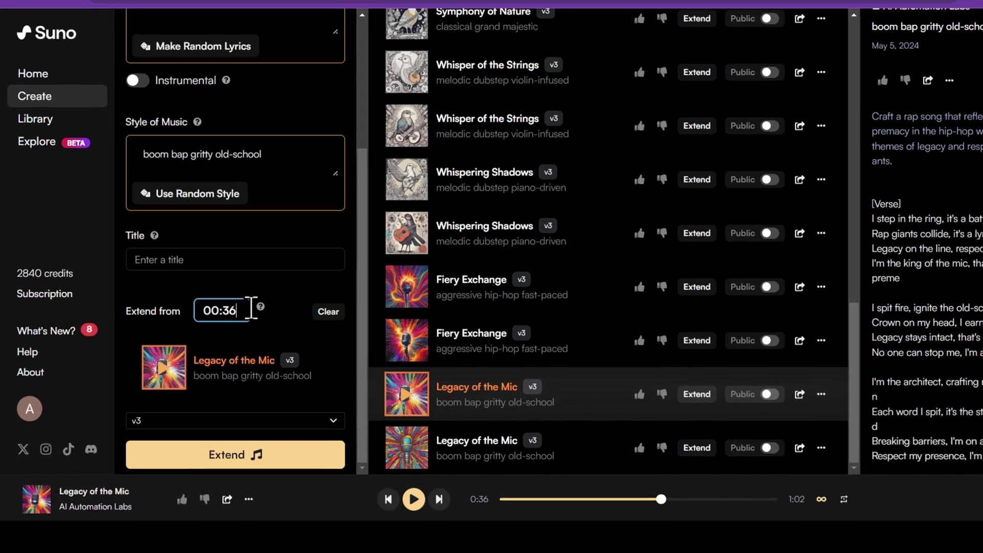
- Generate new verse lyrics from 'Write another verse for below Lyrics:' plus the pasted lyrics
scroll(253, 309, "up", 5)
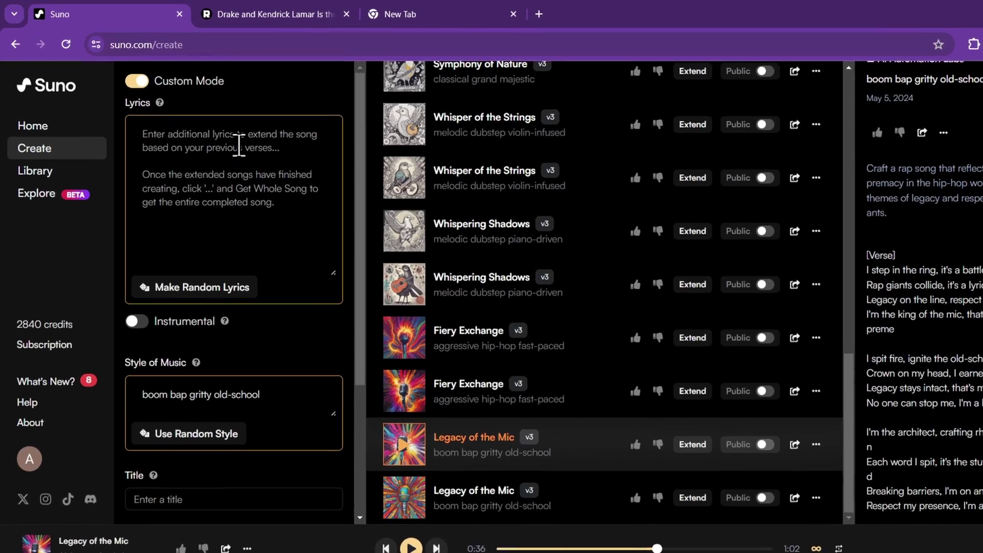
left_click(231, 146)
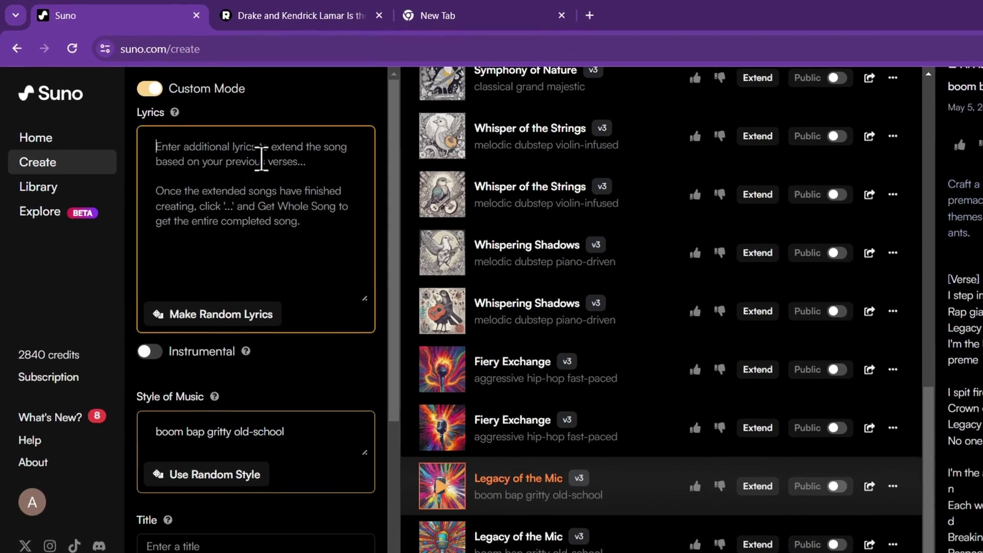
type("Write")
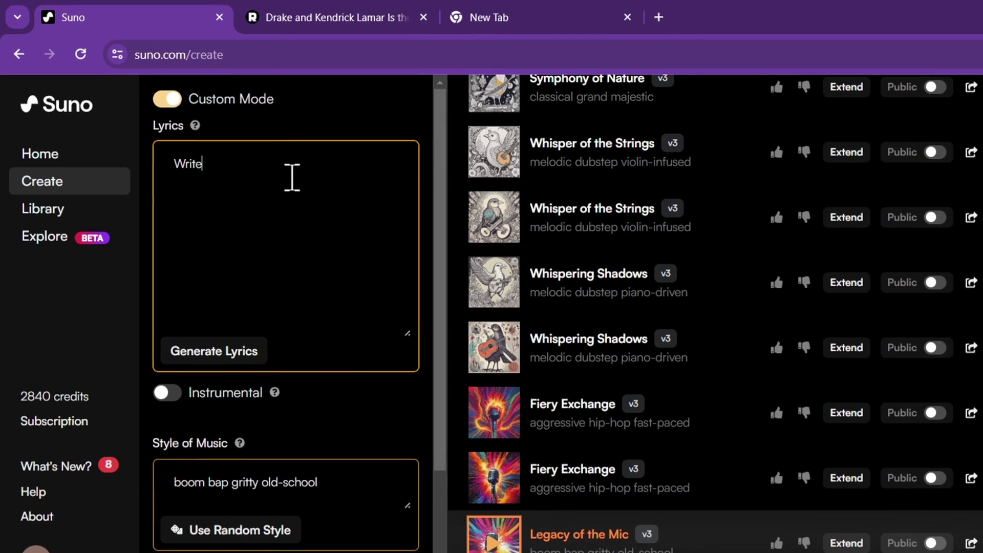
type(" a")
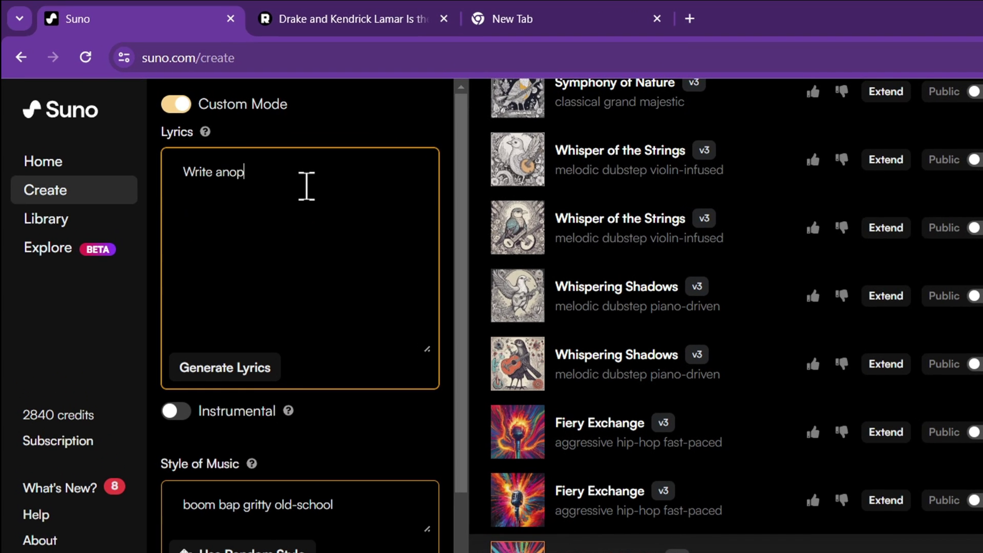
type("nother verse for below Lyrics")
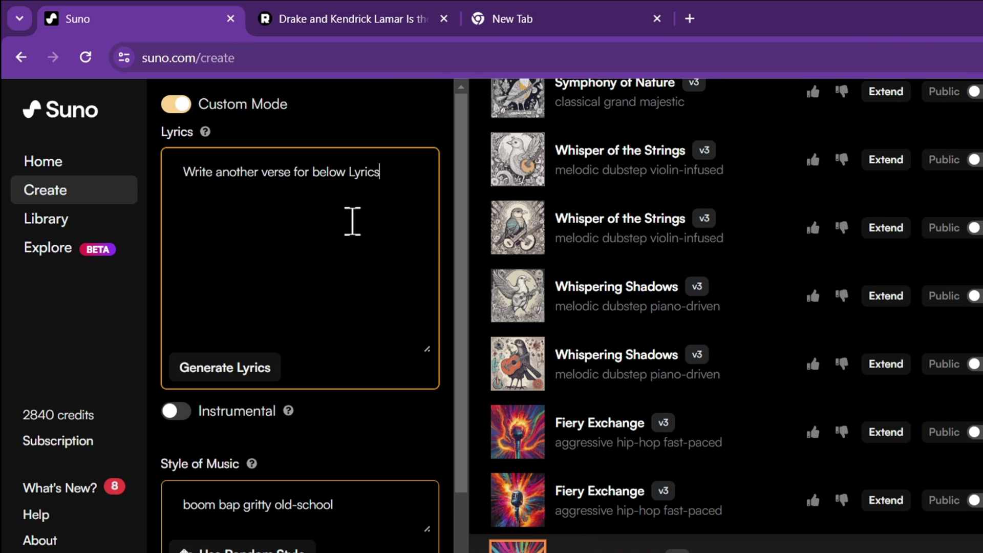
type(":")
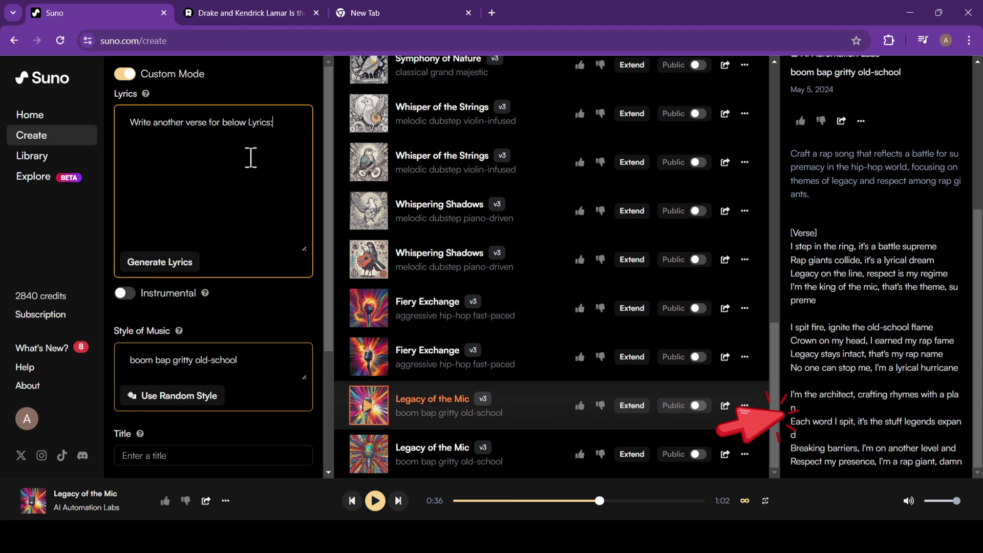
type("[Verse] I step in the ring, it's a battle supreme Rap giants collide, it's a lyrical dream Legacy on the line, respect is my regime I'm the king of the mic, that's the theme, supreme  I spit fire, ignite the old-school flame Crown on my head, I earned my rap fame Legacy stays intact, that's my rap name No one can stop me, I'm a lyrical hurricane  I'm the architect, crafting rhymes with a plan Each word I spit, it's the stuff legends expand Breaking barriers, I'm on another level and Respect my presence, I'm a rap giant, damn")
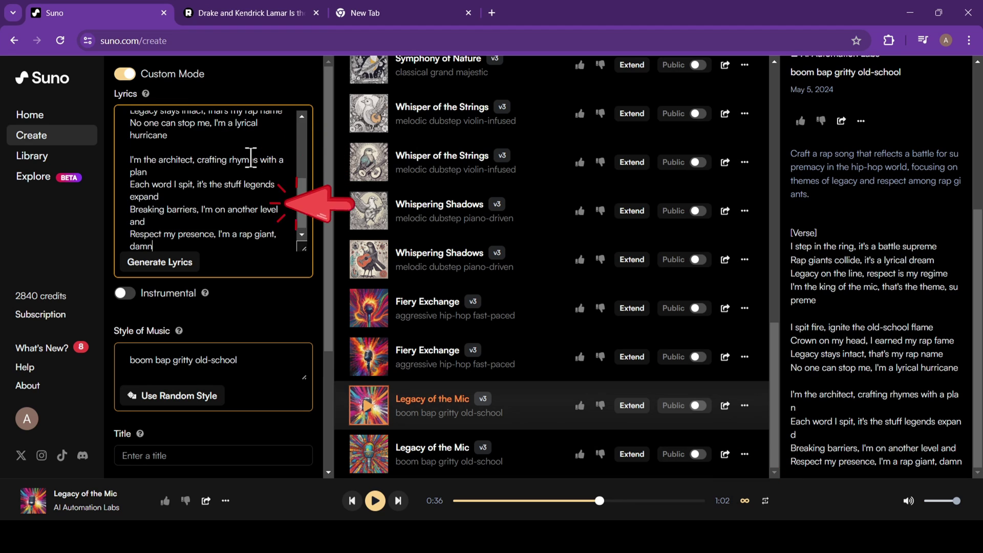
left_click(162, 264)
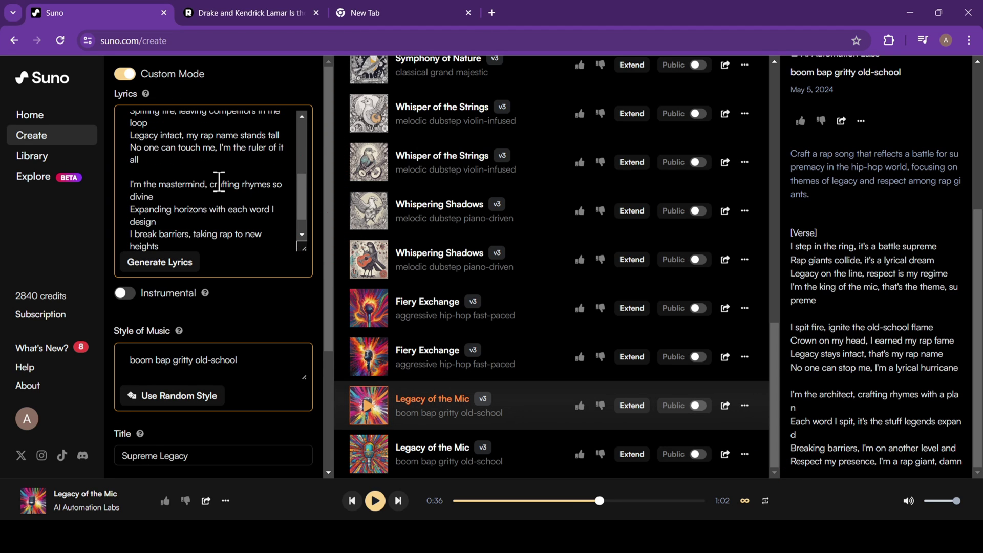
scroll(219, 181, "up", 5)
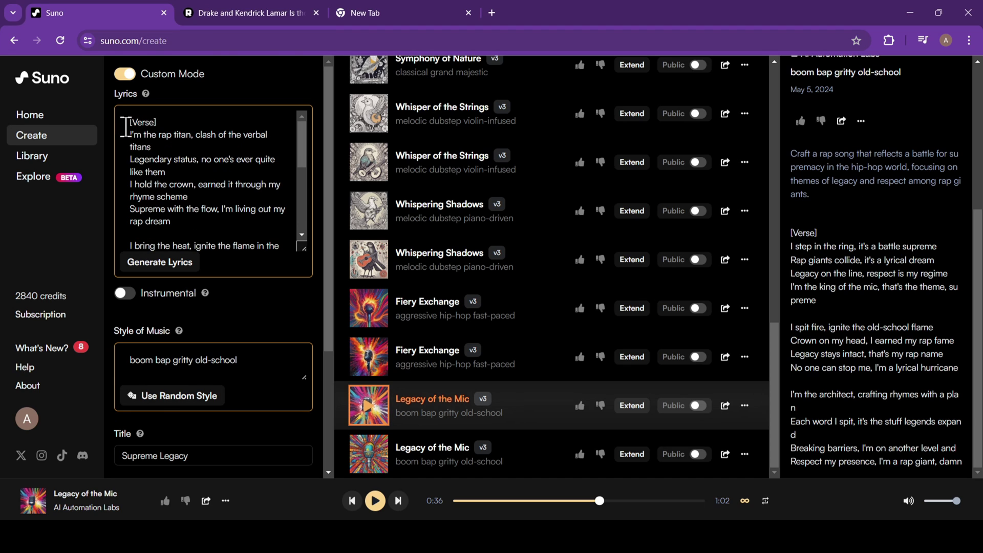
scroll(248, 274, "down", 3)
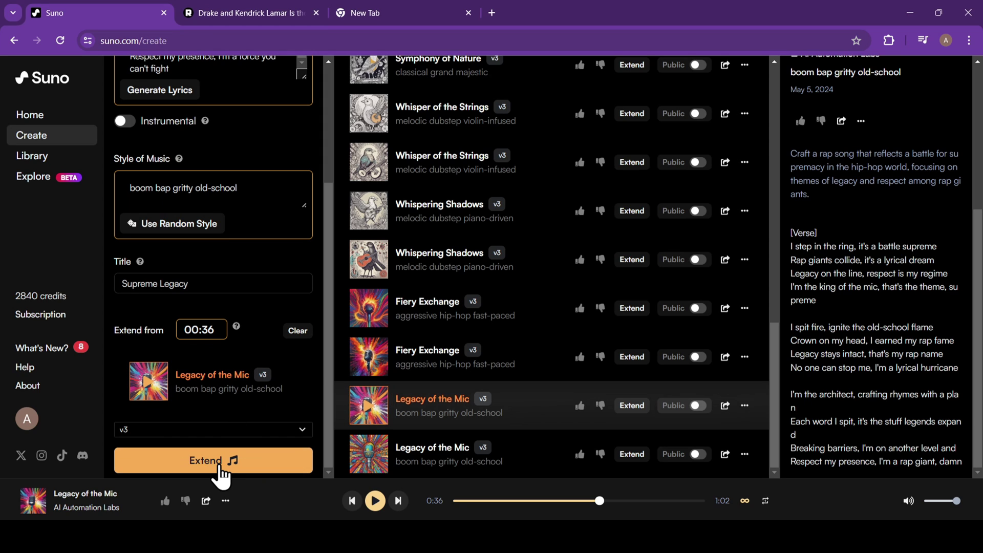
- Extend from 00:36 into two Supreme Legacy Part 2 songs and play the newer one
left_click(220, 465)
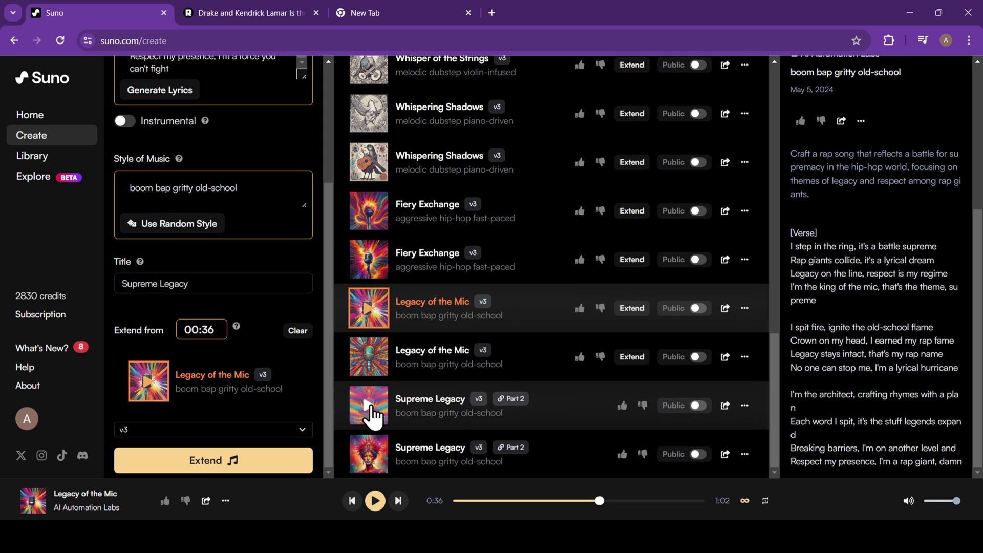
left_click(370, 406)
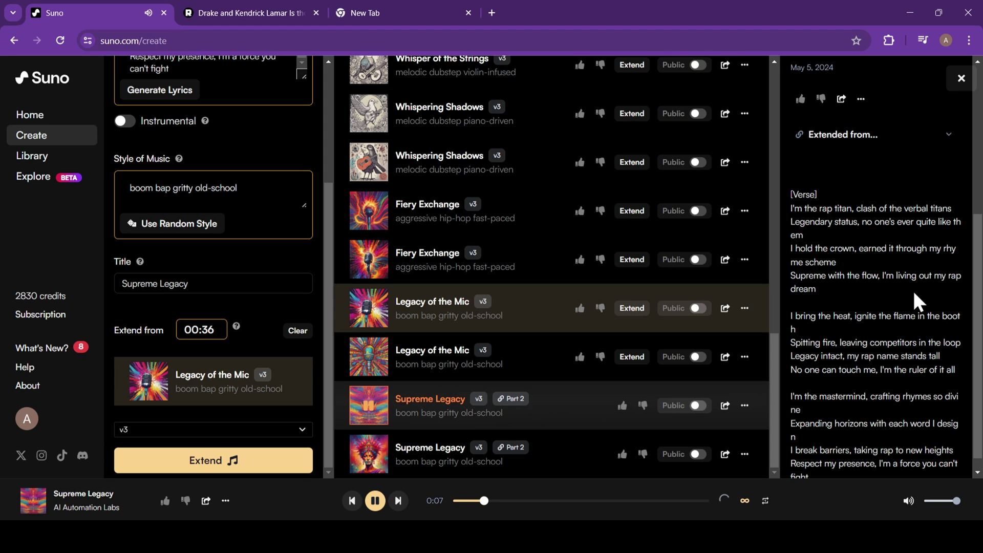
scroll(916, 297, "down", 1)
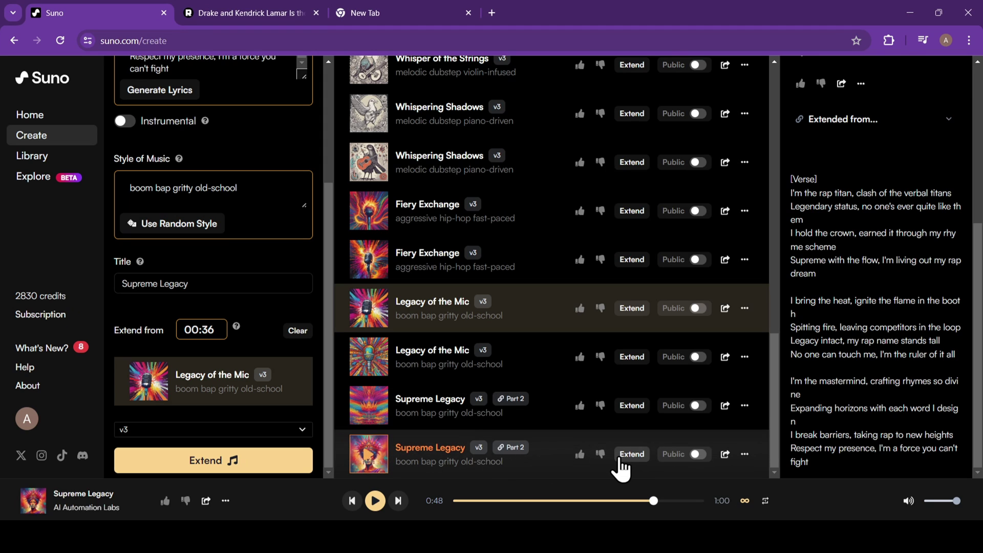
- Extend the newer Supreme Legacy, prompting 'Write Outro for the below song:' with its copied lyrics
left_click(632, 455)
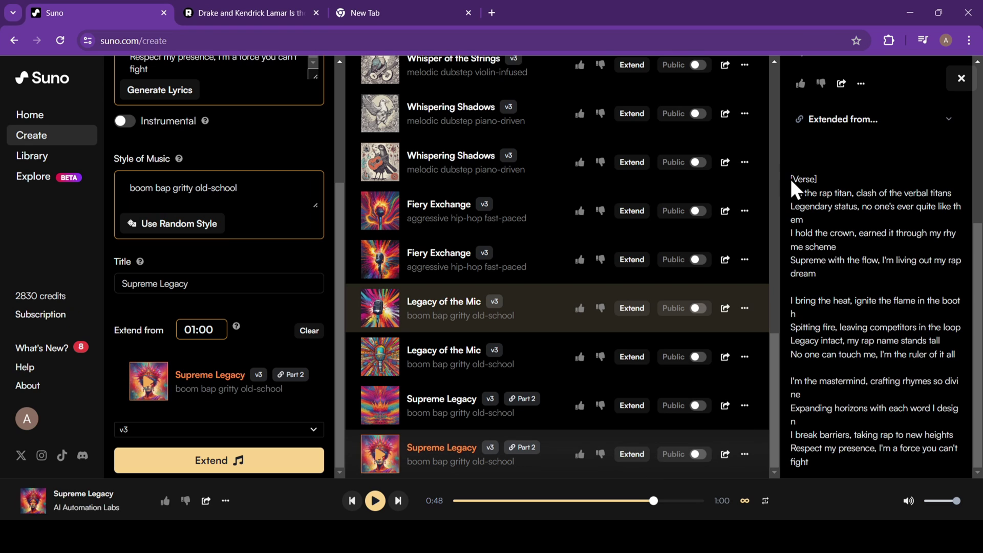
left_click_drag(791, 178, 848, 462)
scroll(246, 172, "up", 4)
left_click(215, 152)
key("ctrl+a")
key("BackSpace")
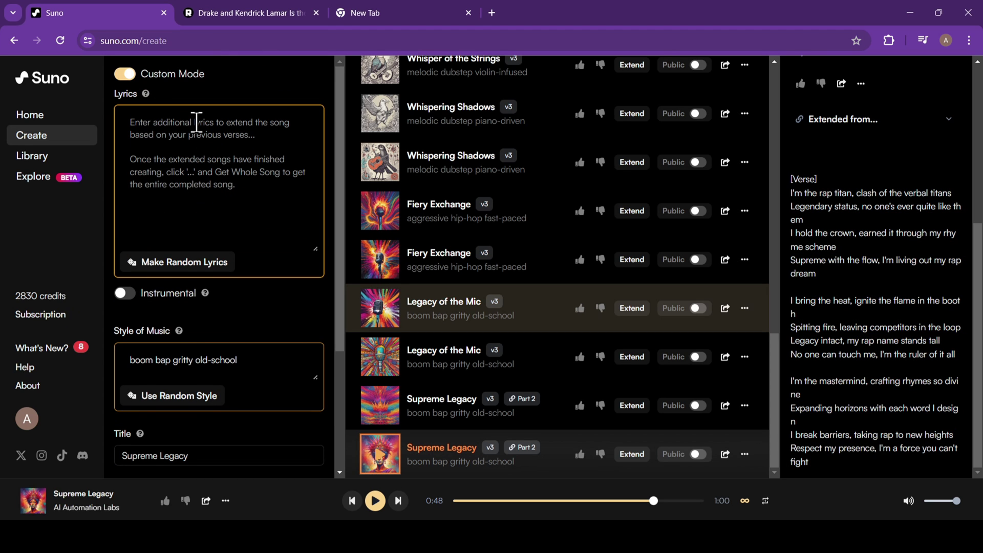
type("Write O")
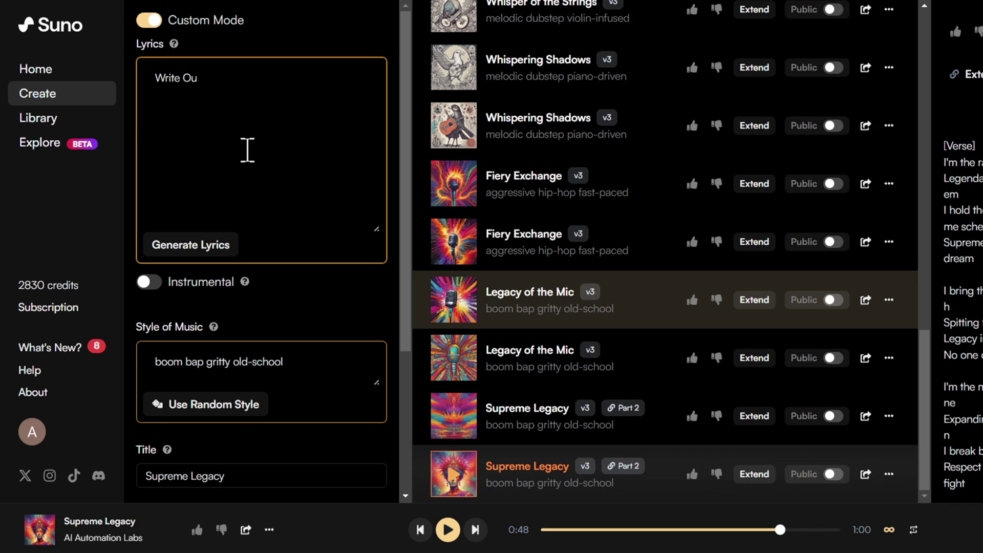
type("utro")
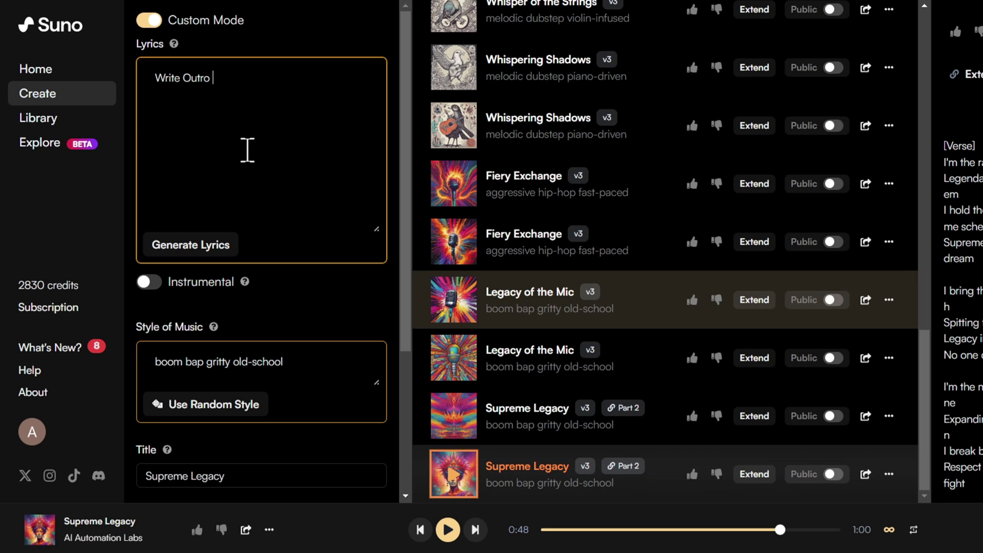
type(" for the be")
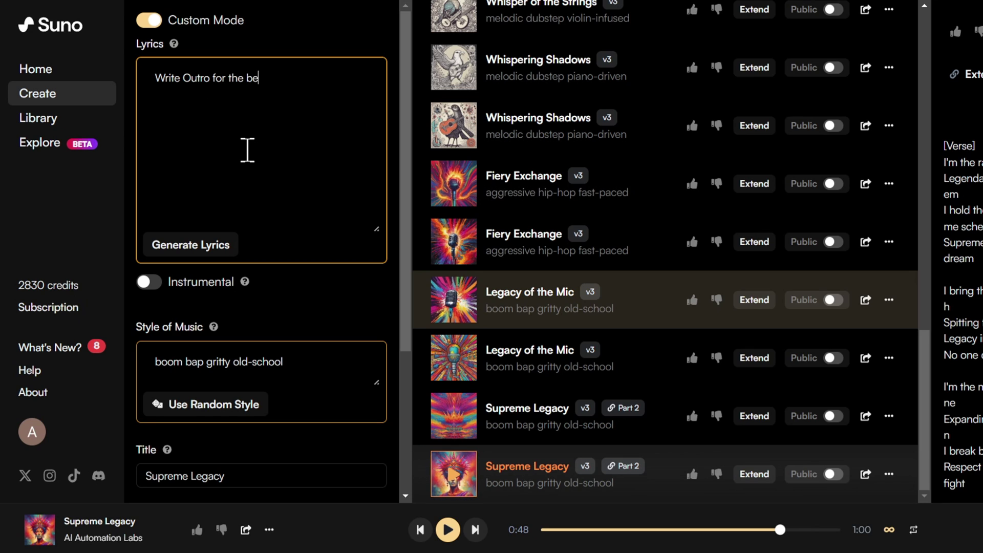
type("low son")
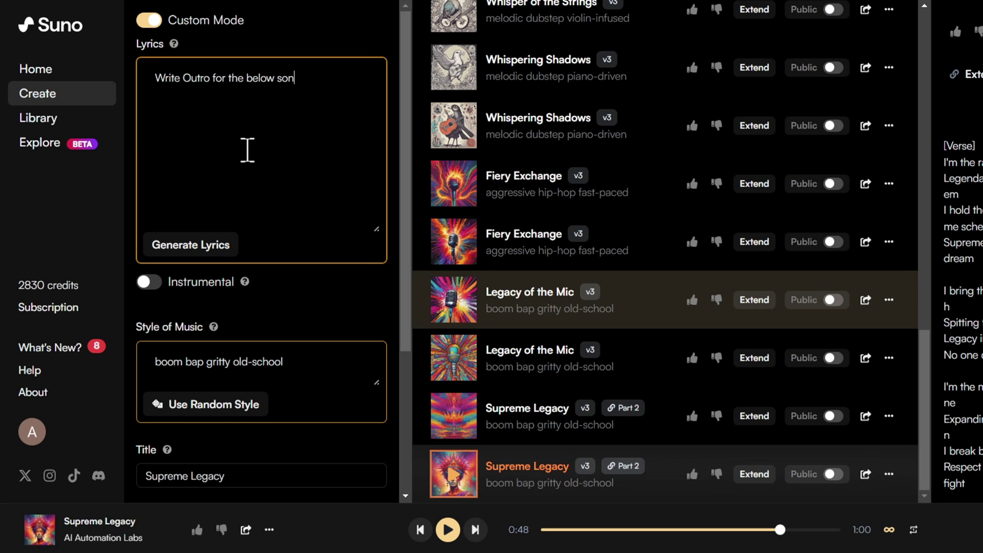
type("g:")
key("Return")
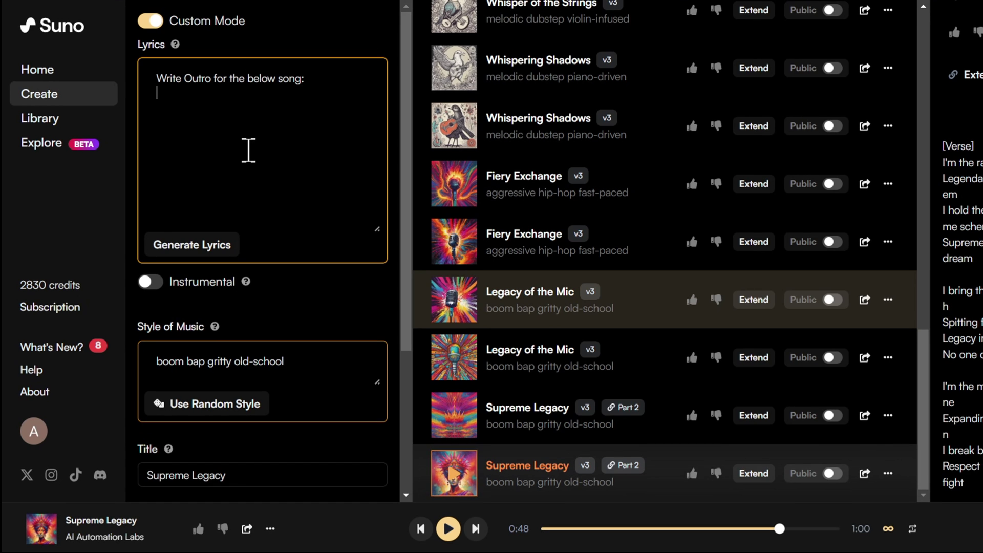
key("ctrl+v")
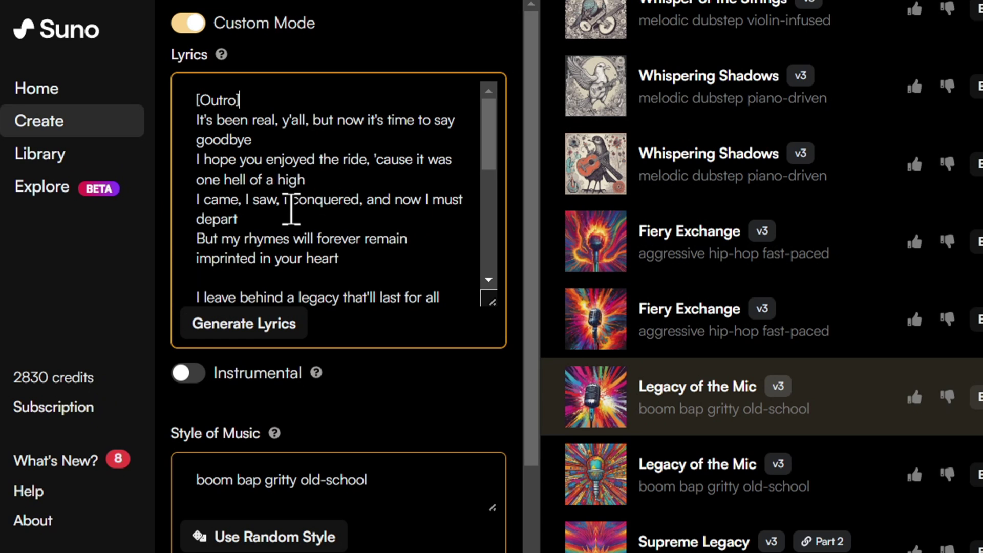
- Select the 01:00 extend-from time to replace it
scroll(292, 209, "down", 6)
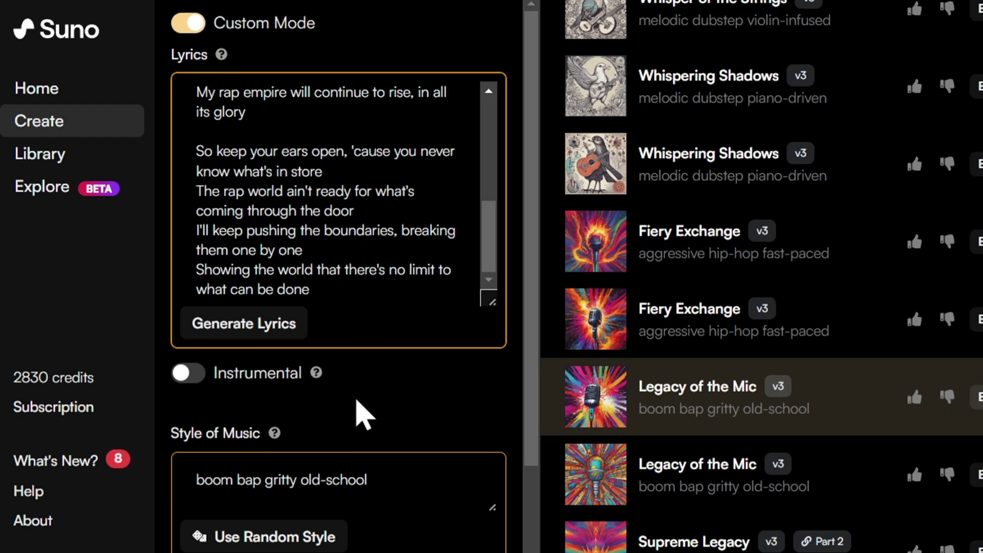
scroll(356, 412, "down", 5)
left_click(305, 431)
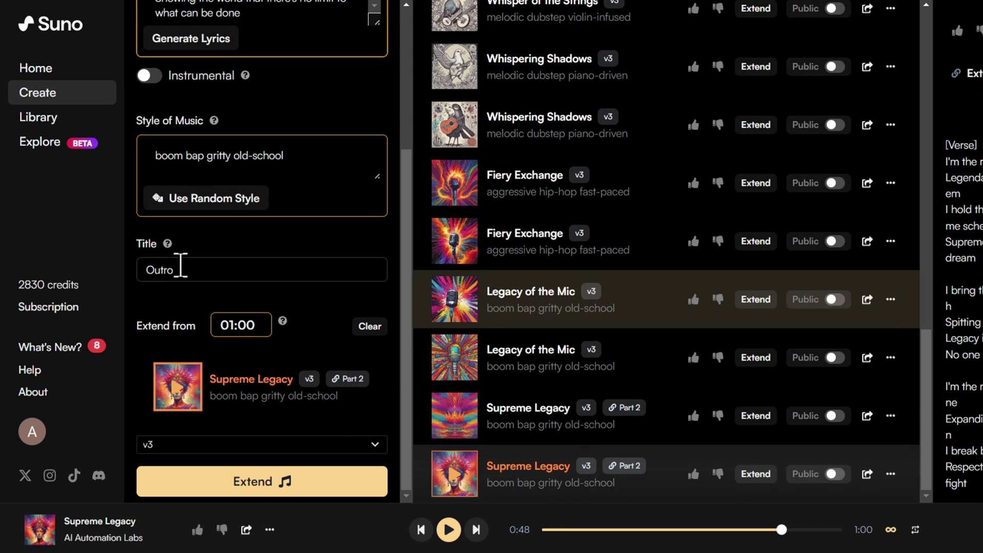
left_click(236, 325)
- Generate the Outro extension from 00:48 and play the new clip
type("00:48")
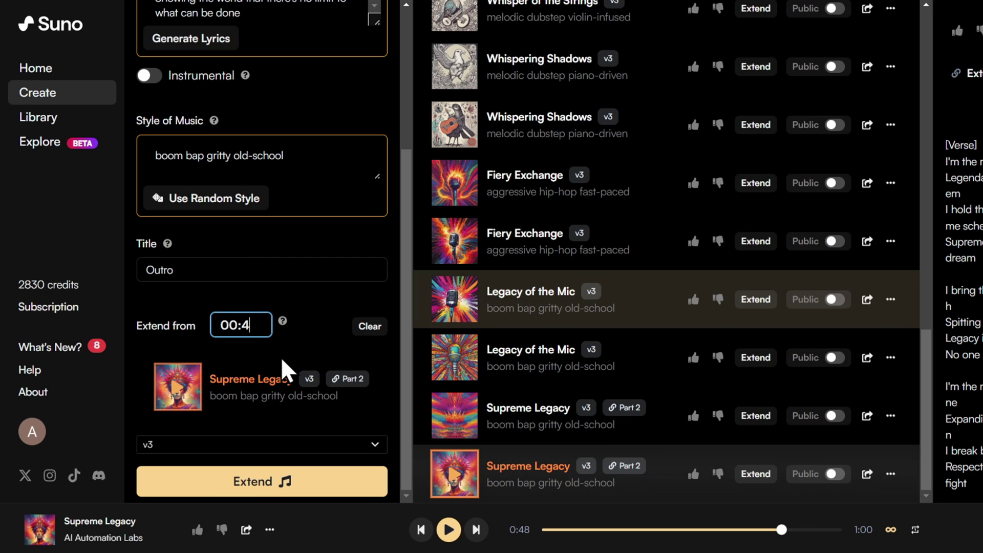
left_click(287, 492)
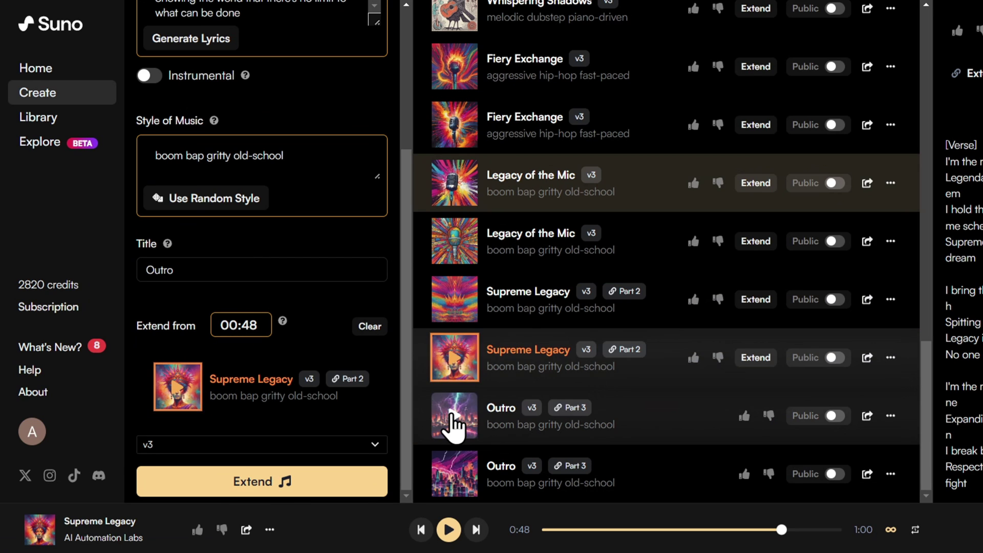
left_click(454, 422)
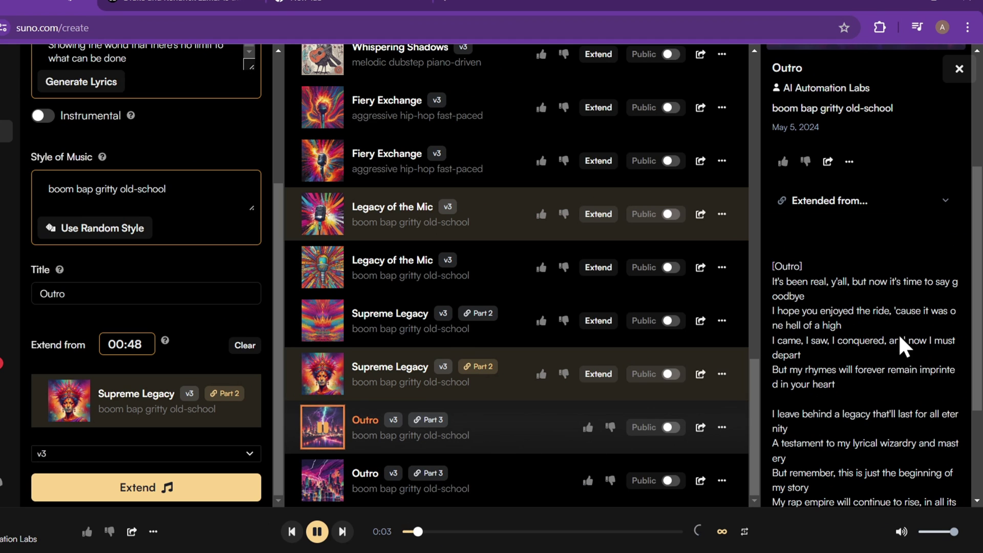
scroll(901, 344, "down", 1)
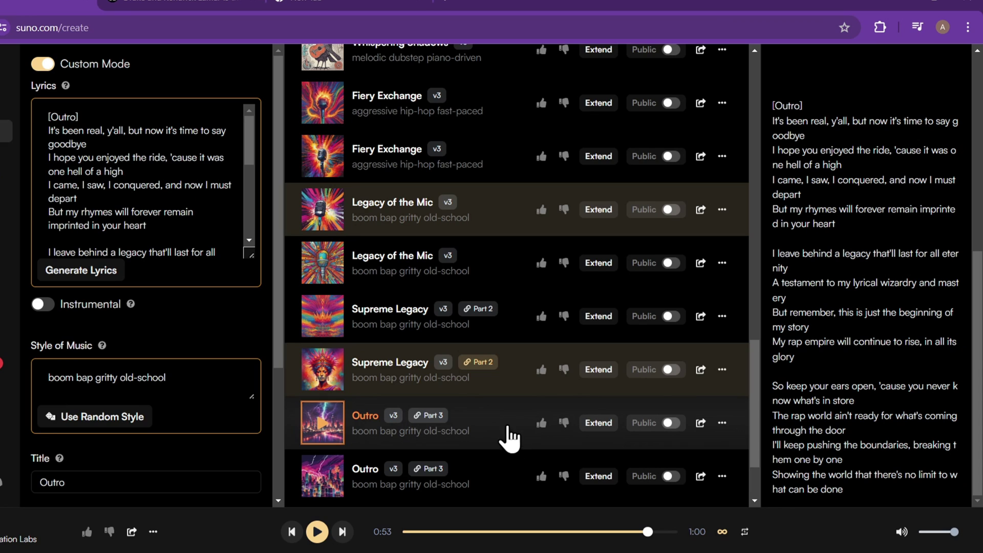
- Stitch the Outro into the whole song with Get Whole Song, then download it as audio
left_click(722, 423)
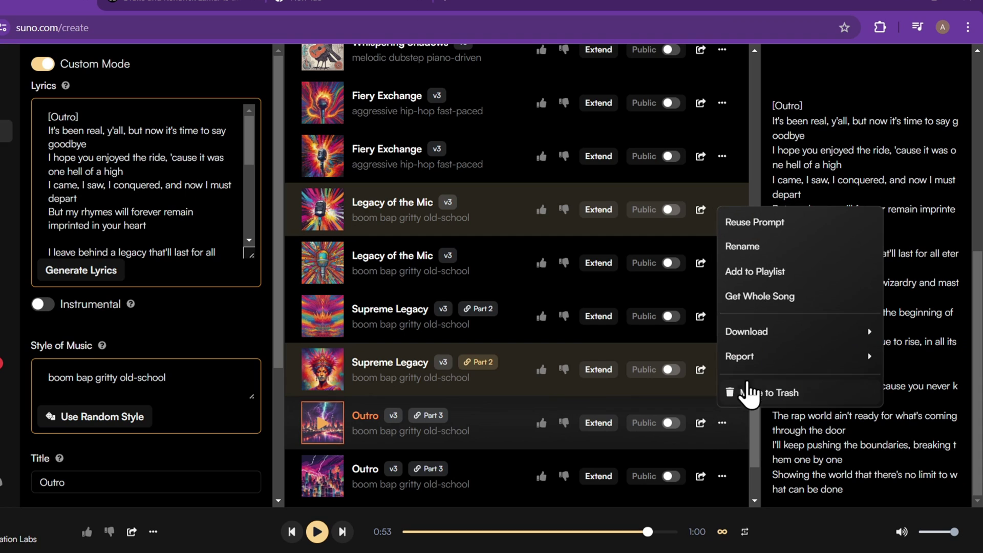
left_click(795, 296)
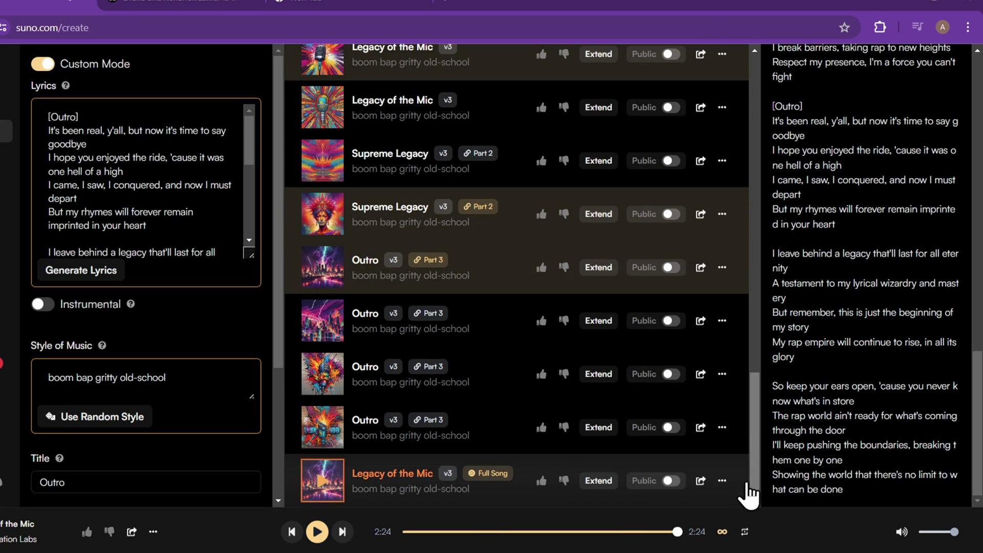
left_click(727, 484)
mouse_move(794, 389)
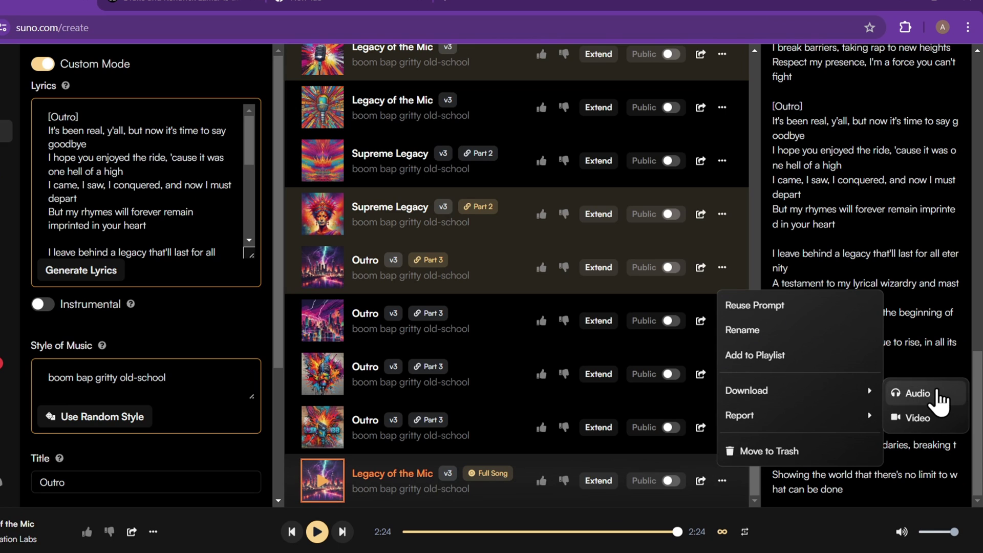
left_click(891, 393)
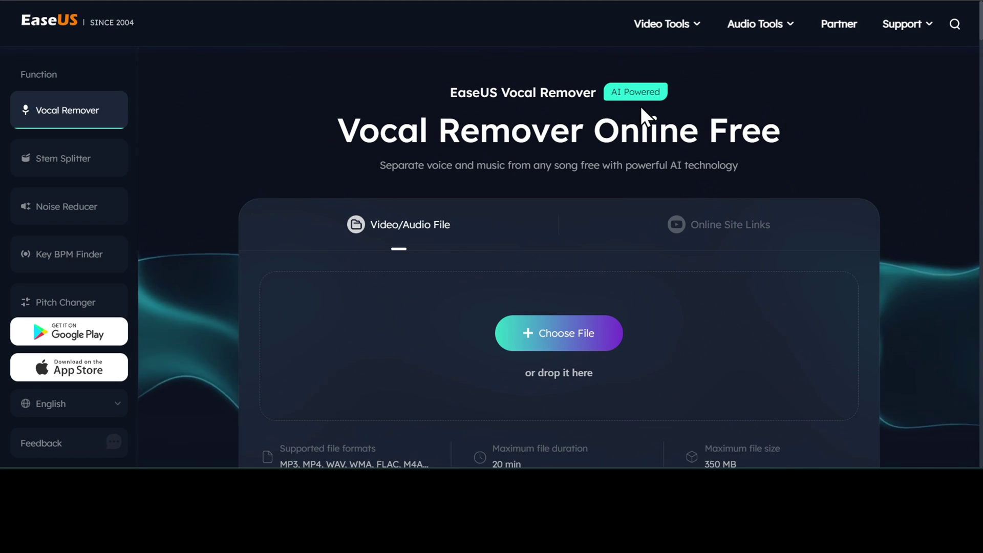
- Upload Life's Struggles to the vocal remover for separation
left_click(558, 340)
left_click(171, 128)
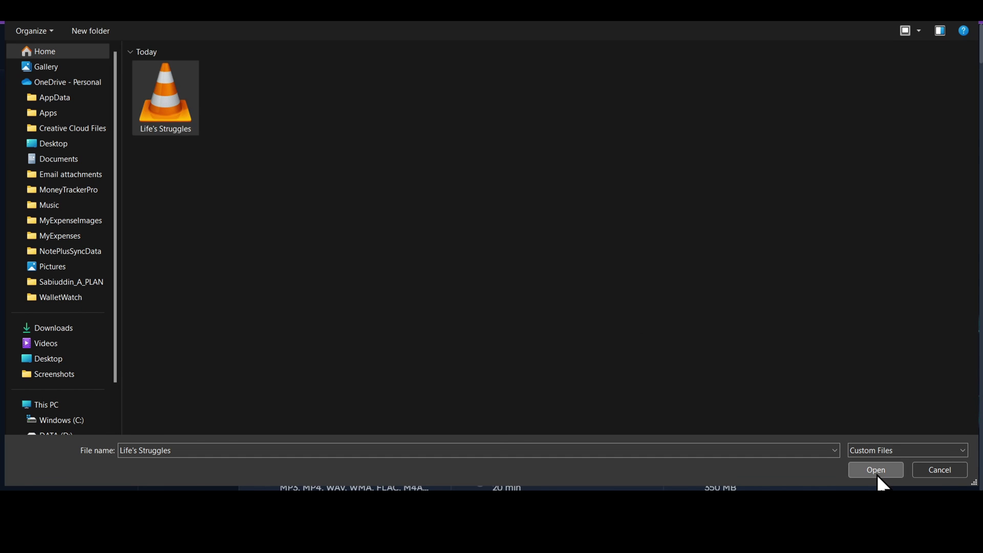
left_click(873, 465)
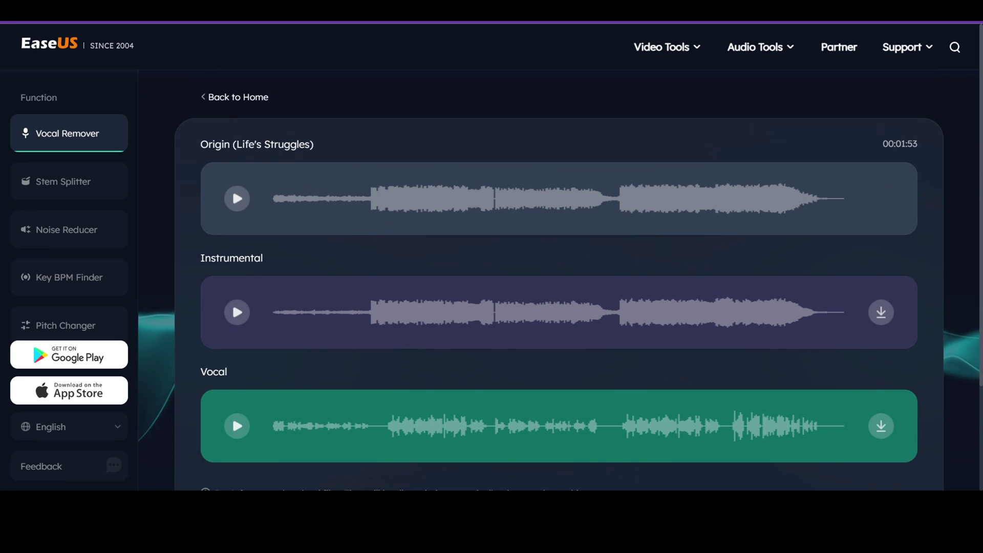
- Preview the original track, then the isolated vocal track
scroll(333, 169, "down", 2)
left_click(367, 134)
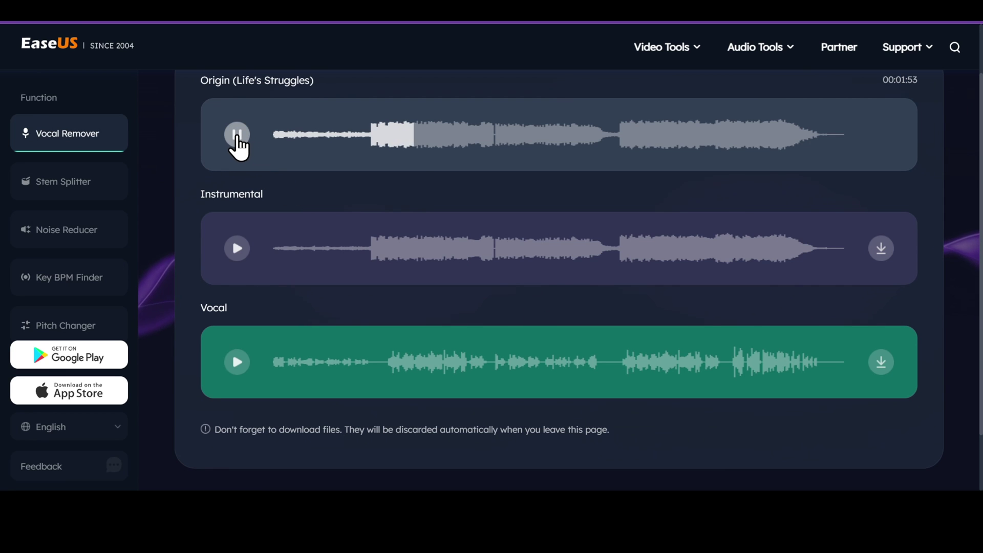
left_click(237, 137)
left_click(239, 365)
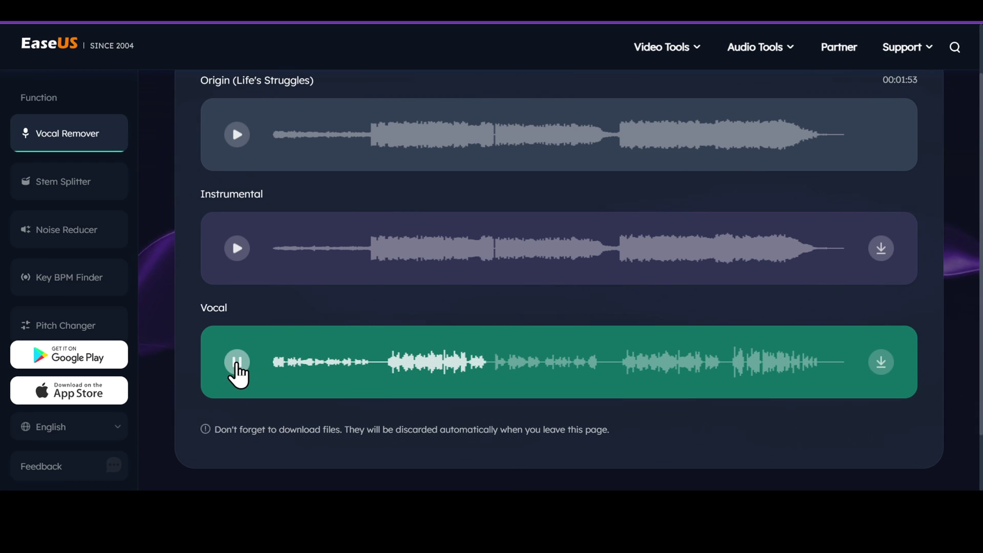
left_click(236, 363)
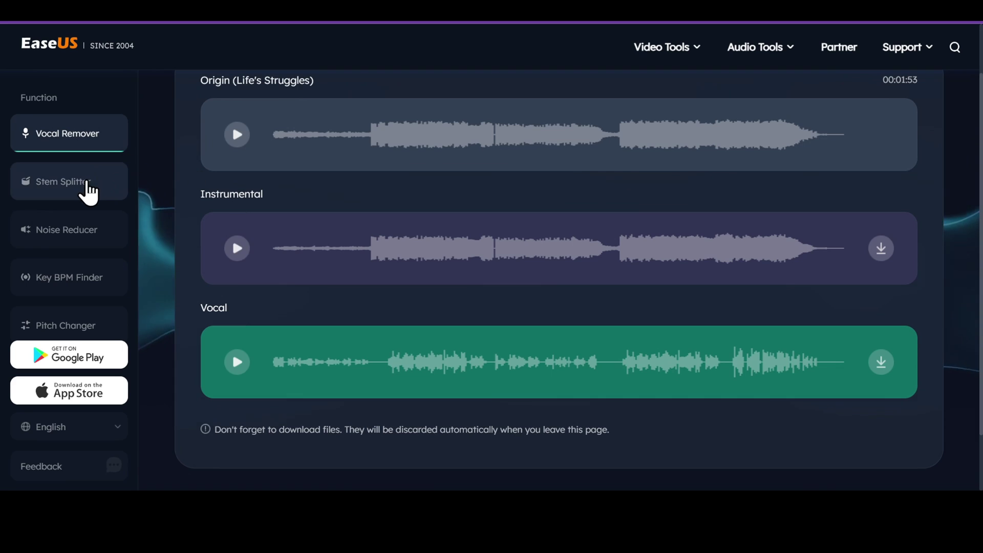
- Split Life's Struggles with the Stem Splitter and play the separated bass track
left_click(87, 191)
left_click(581, 288)
double_click(178, 114)
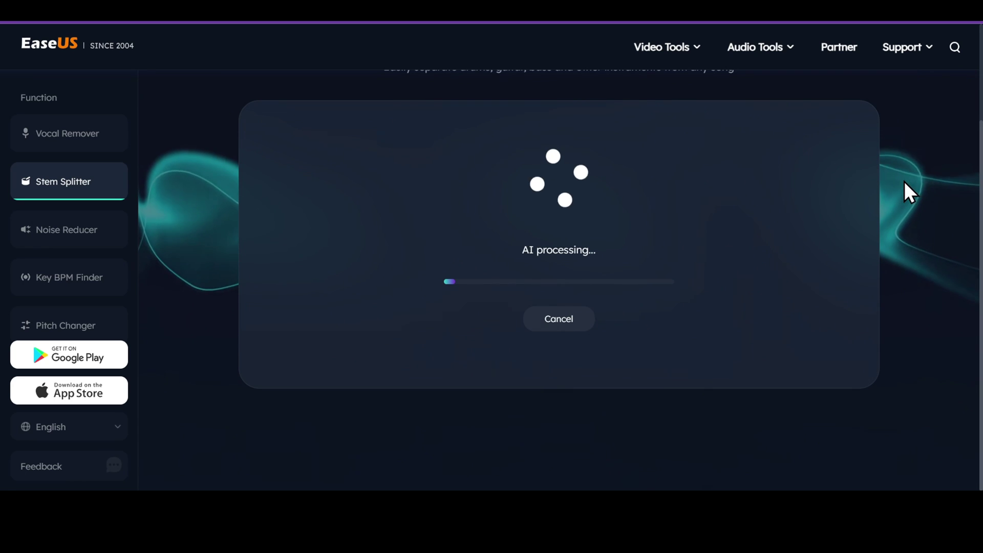
left_click(233, 252)
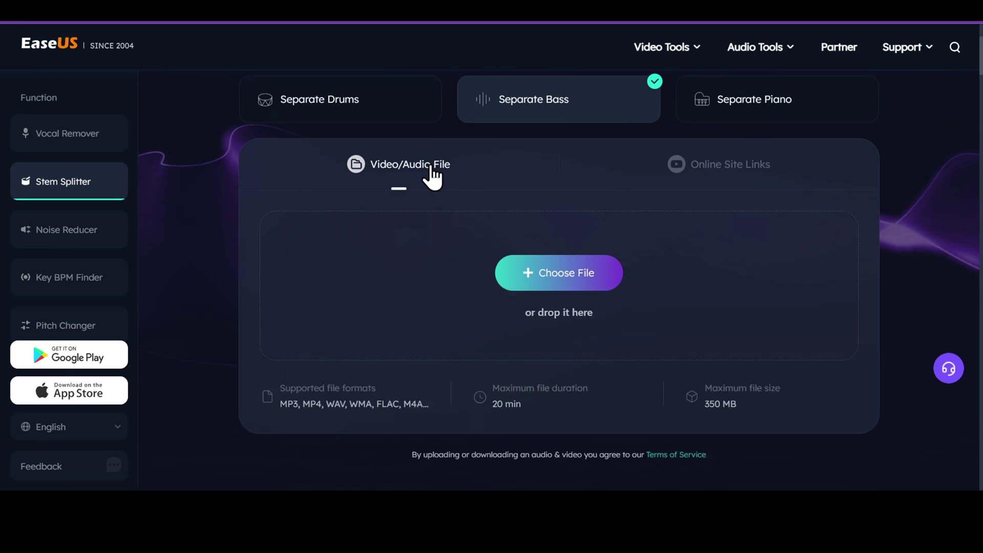
scroll(432, 175, "down", 1)
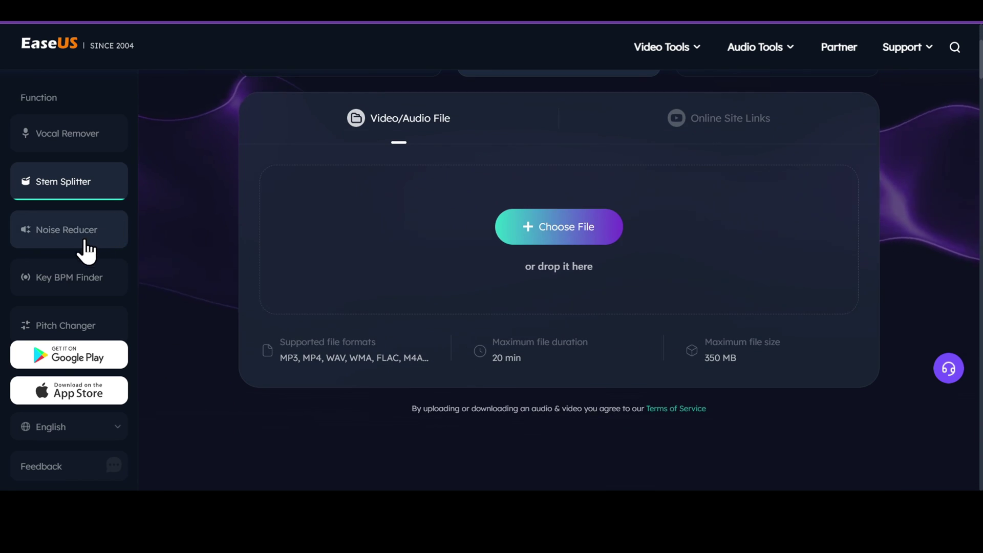
- Run Life's Struggles through the Noise Reducer and play the cleaned vocal track
left_click(66, 237)
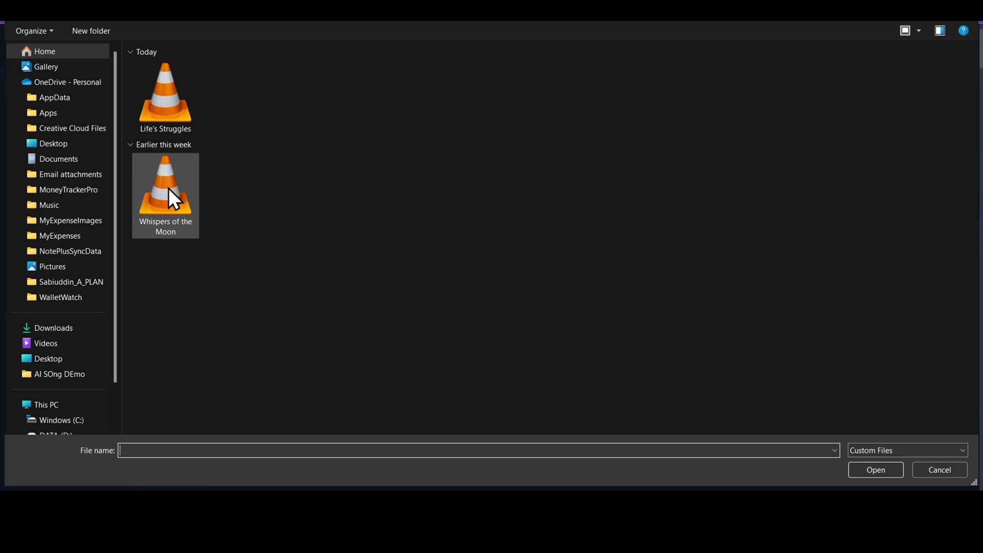
left_click(166, 98)
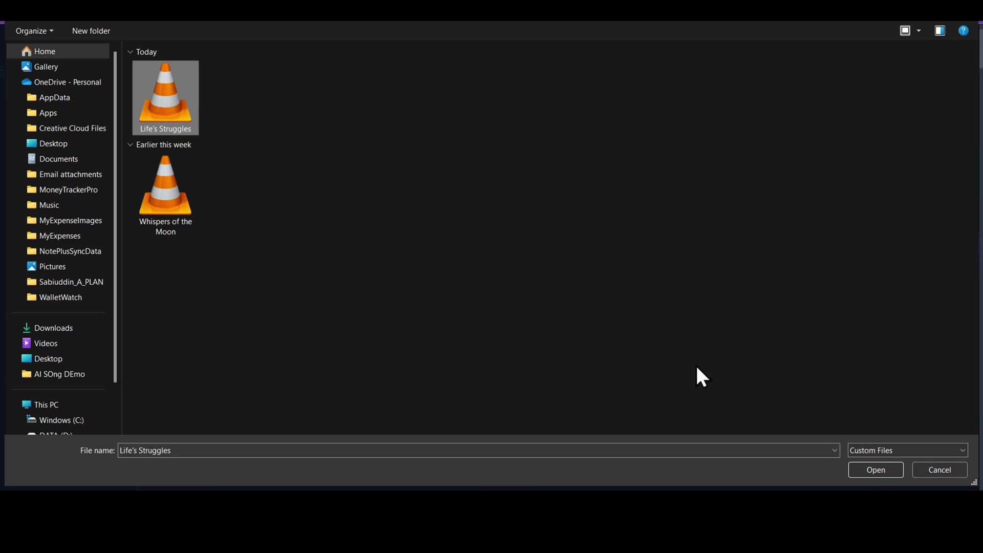
left_click(876, 470)
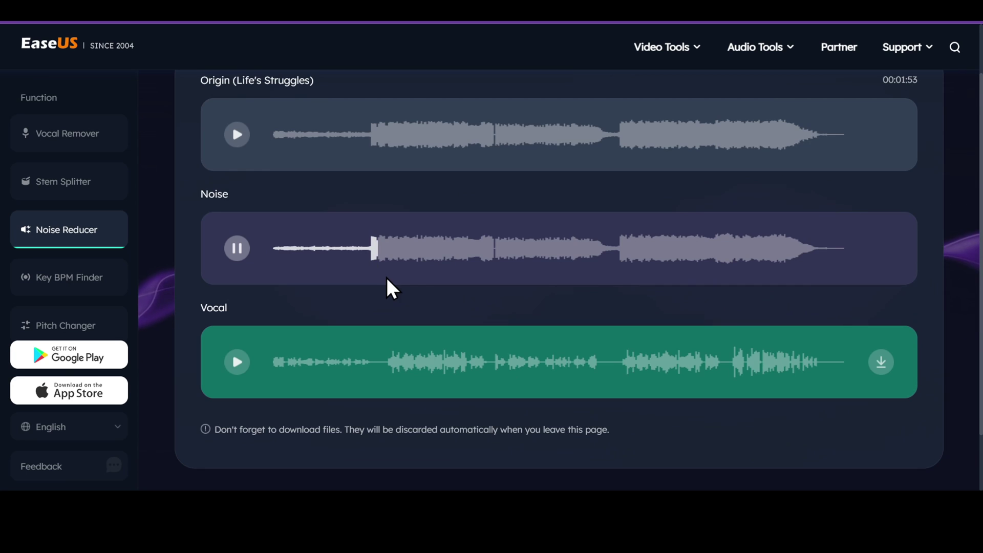
left_click(237, 248)
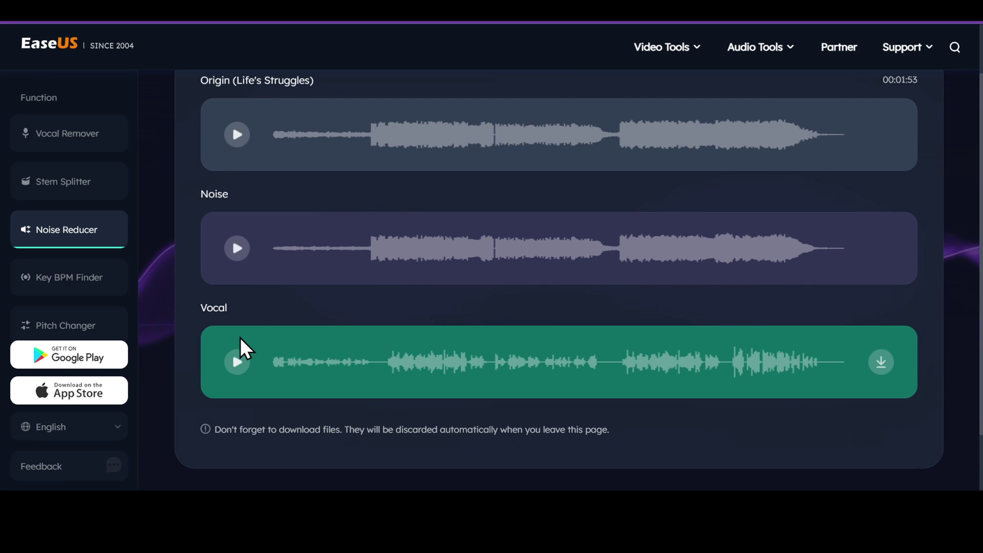
left_click(237, 362)
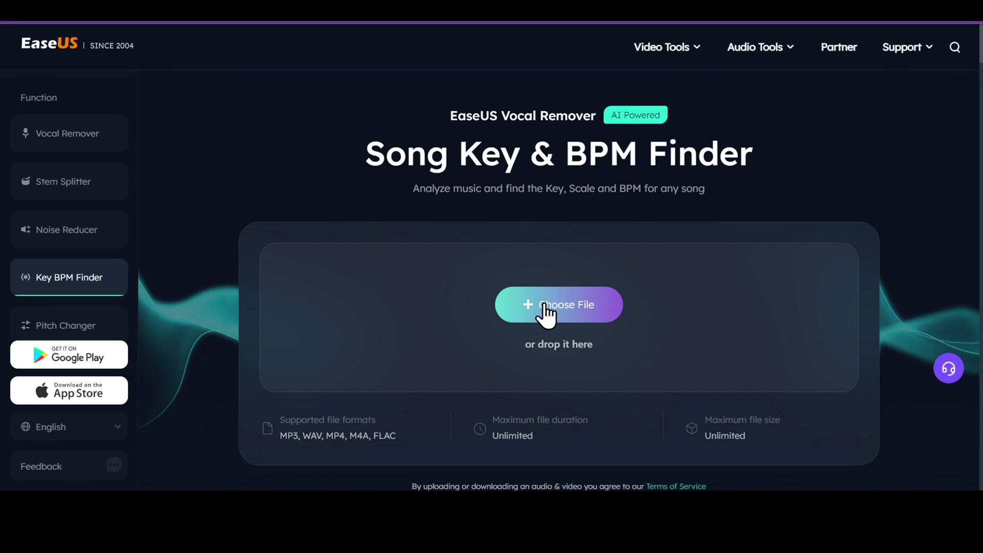
- Analyse Legacy of the Mic (1) in the Key BPM Finder
left_click(551, 311)
left_click(253, 87)
double_click(253, 86)
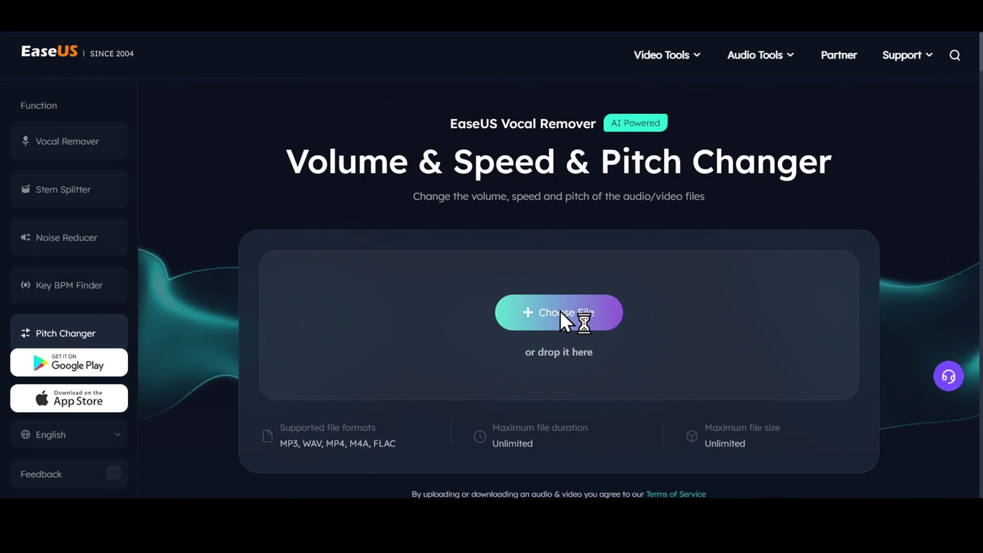
- Load Summer Fever.mp3 into the Pitch Changer and preview it
left_click(575, 323)
left_click(182, 333)
left_click(876, 478)
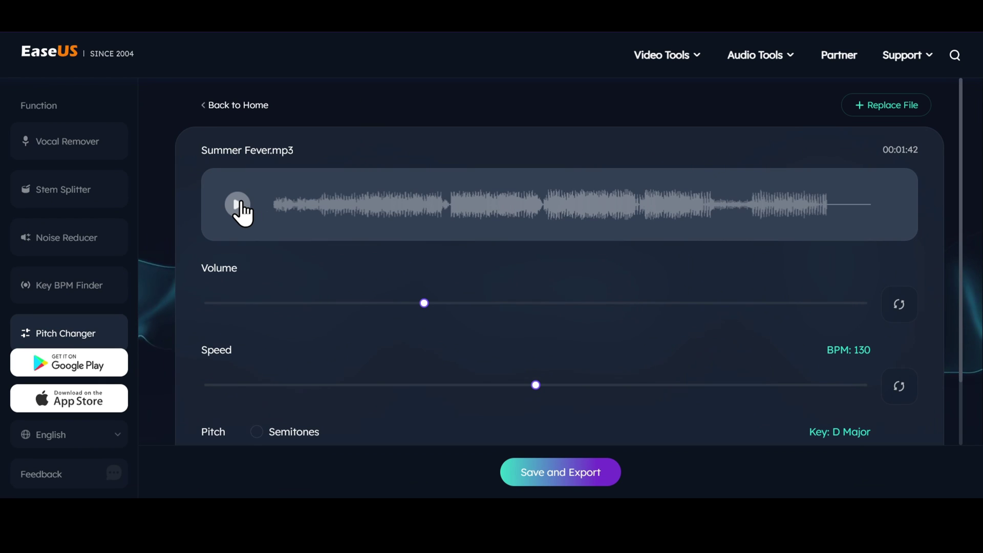
left_click(239, 202)
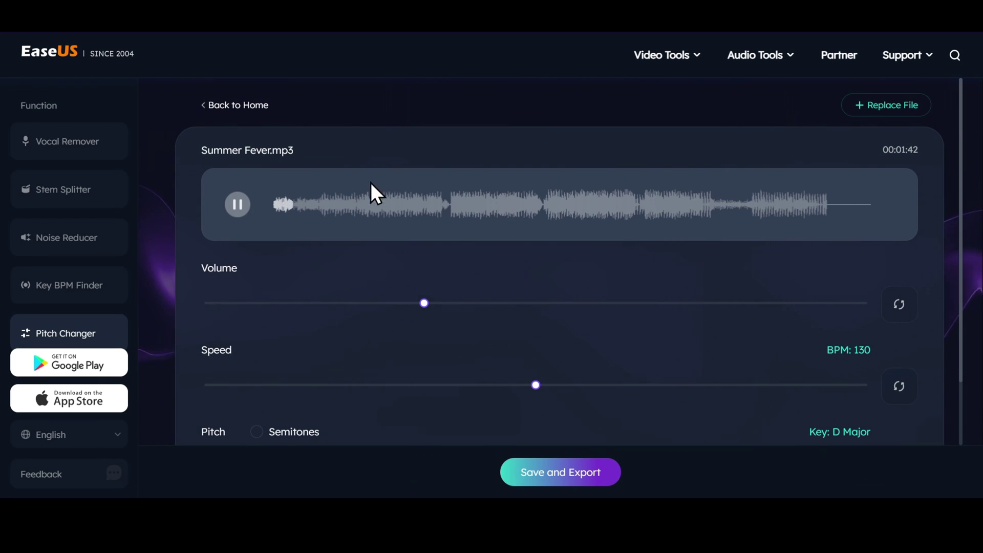
scroll(321, 218, "down", 1)
scroll(321, 218, "up", 1)
scroll(321, 218, "down", 1)
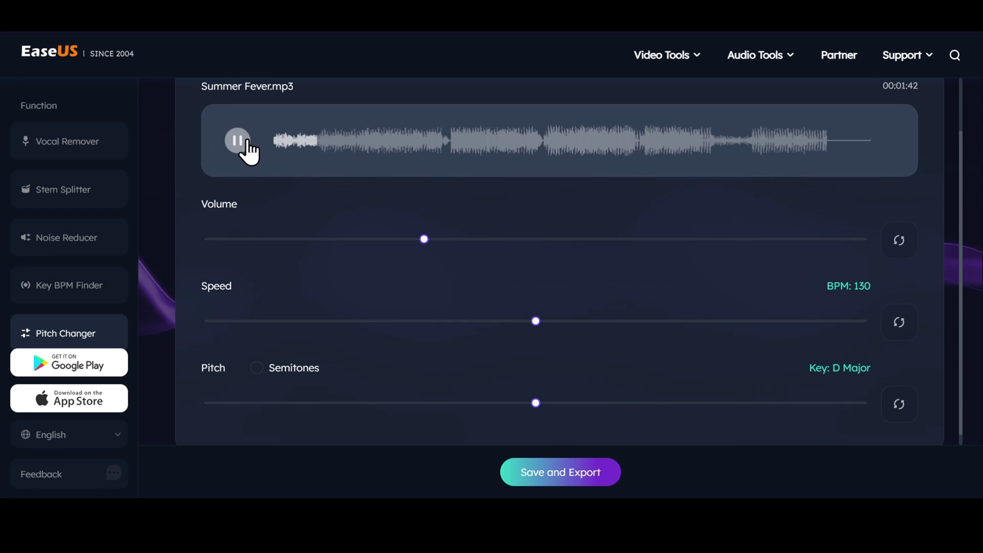
left_click(240, 141)
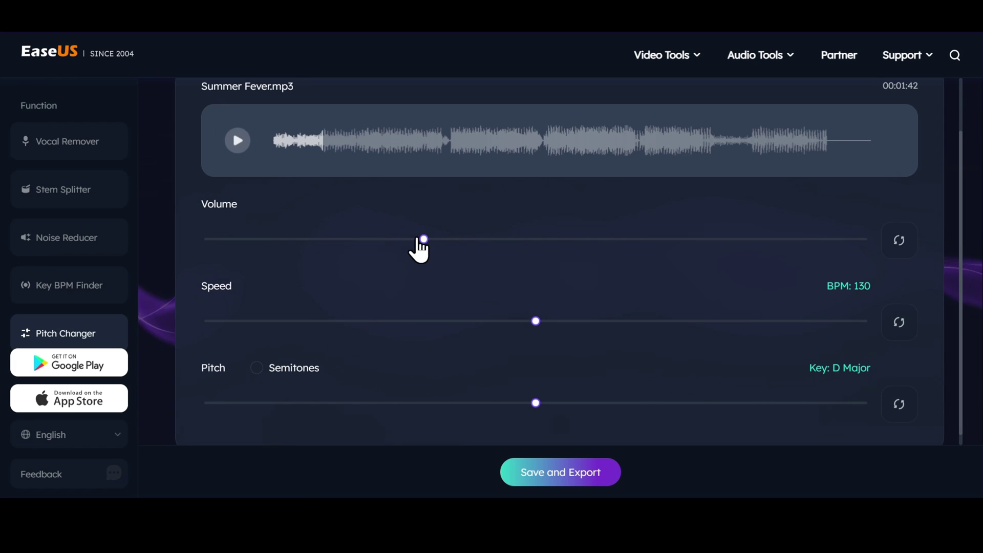
- Raise Summer Fever's volume and replay it at the louder level
mouse_move(429, 241)
left_click_drag(429, 240, 576, 240)
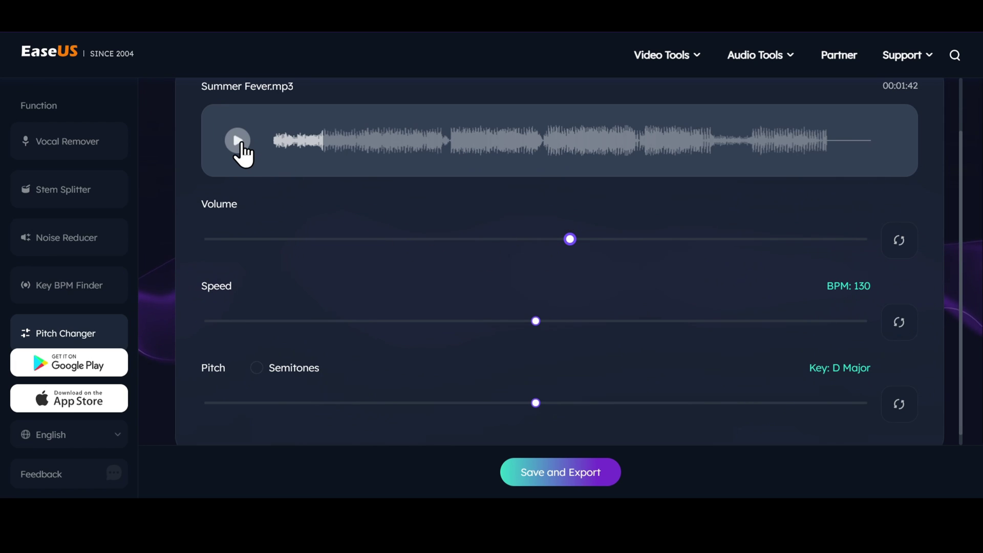
left_click(241, 152)
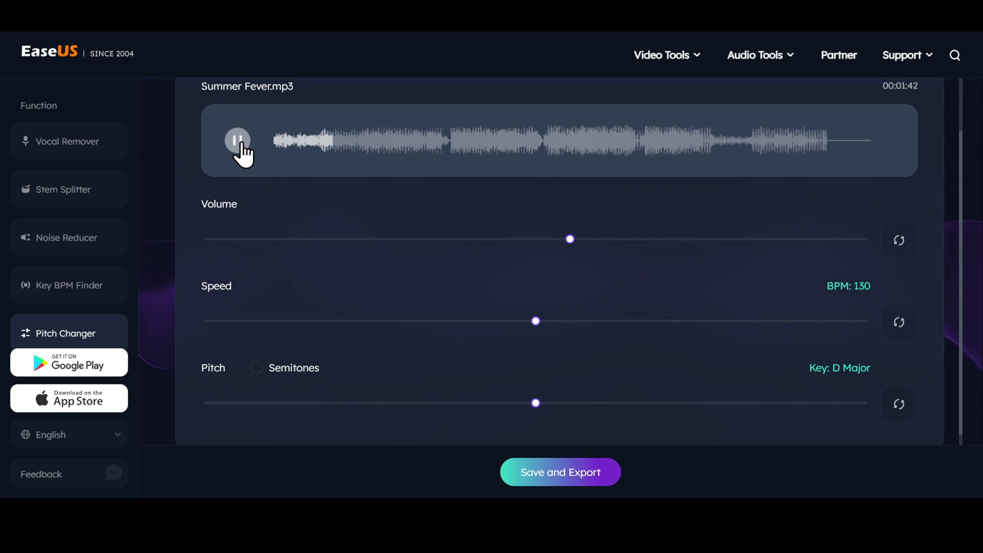
left_click(240, 149)
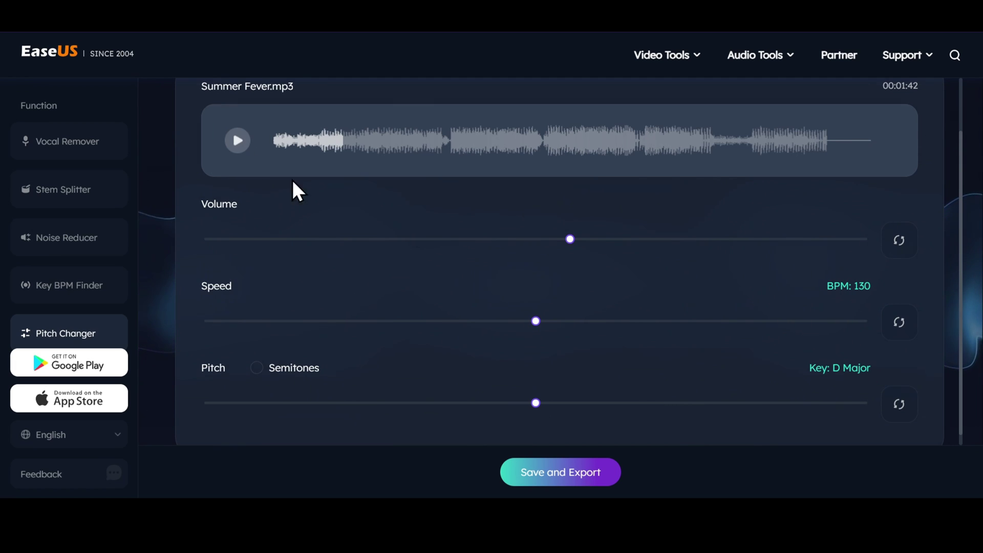
- Speed Summer Fever up to 156 BPM while it plays
left_click_drag(536, 322, 602, 323)
left_click(237, 141)
mouse_move(604, 323)
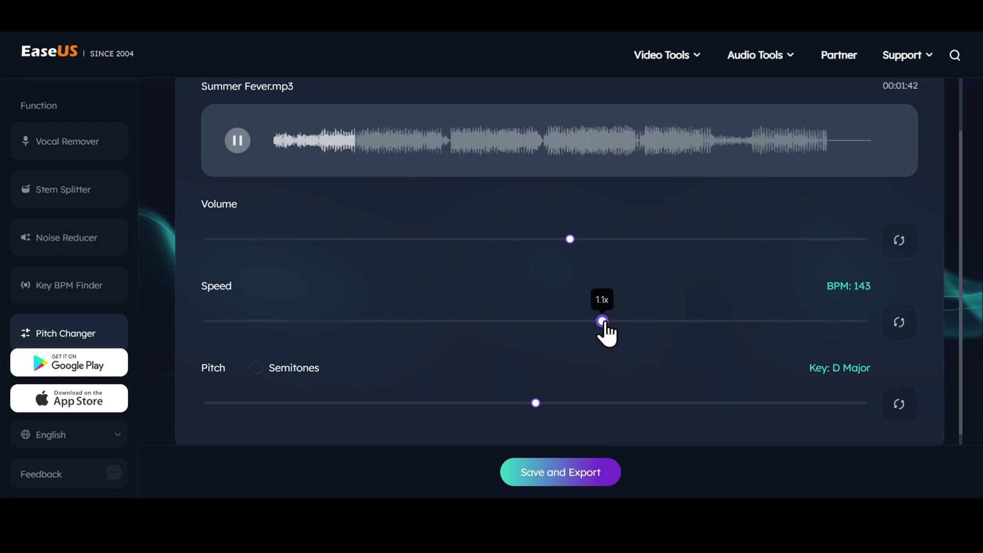
left_click_drag(605, 322, 668, 324)
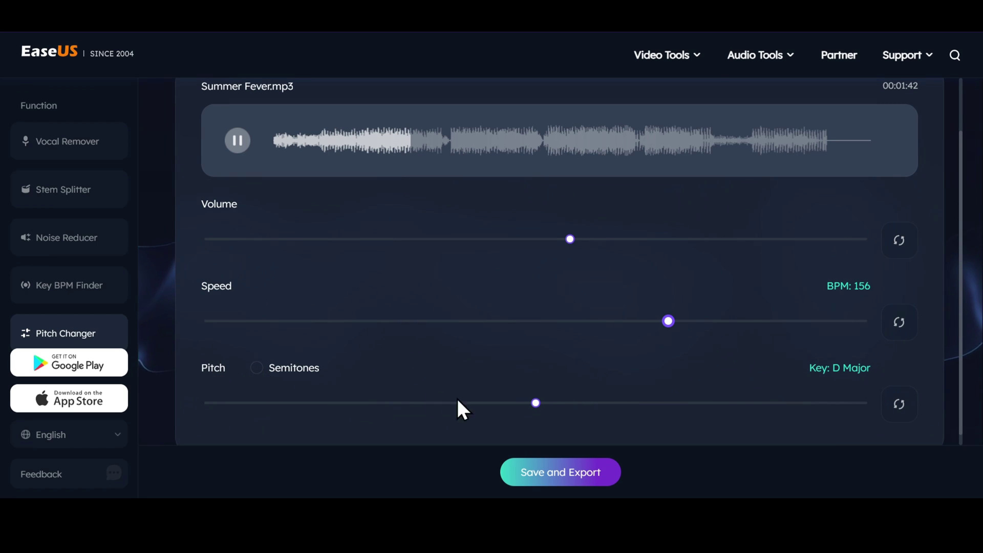
- Raise the pitch through F Major to G♭ Major
left_click_drag(536, 404, 651, 407)
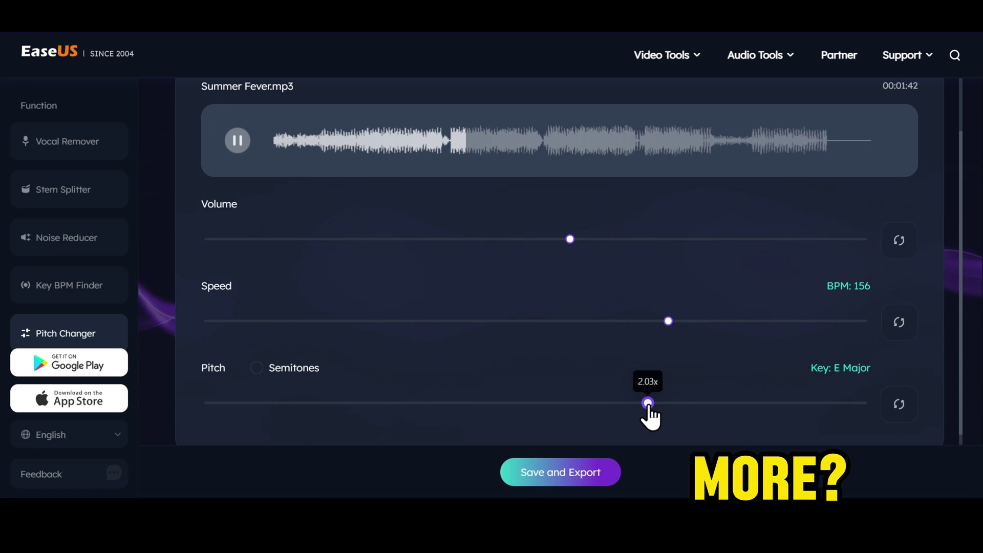
left_click_drag(648, 403, 716, 403)
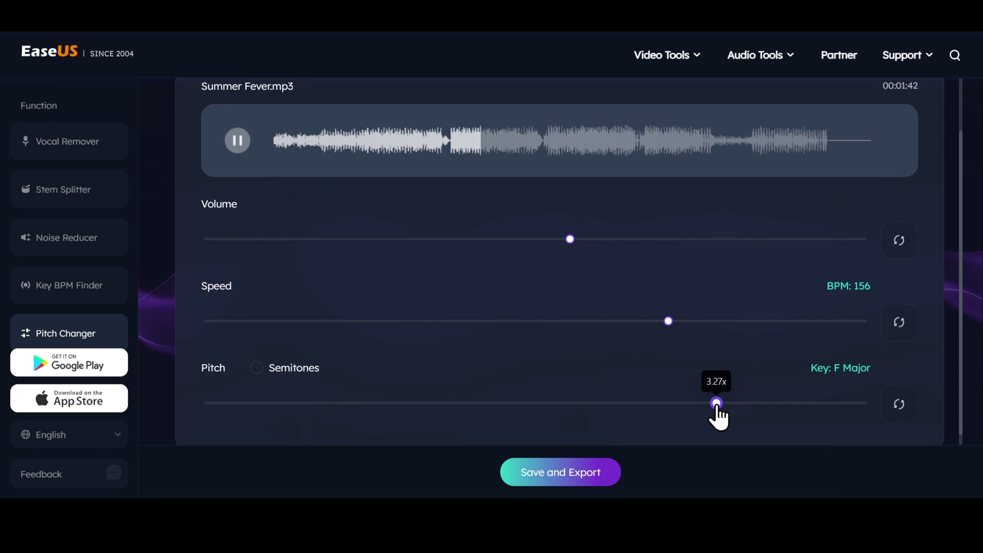
mouse_move(717, 404)
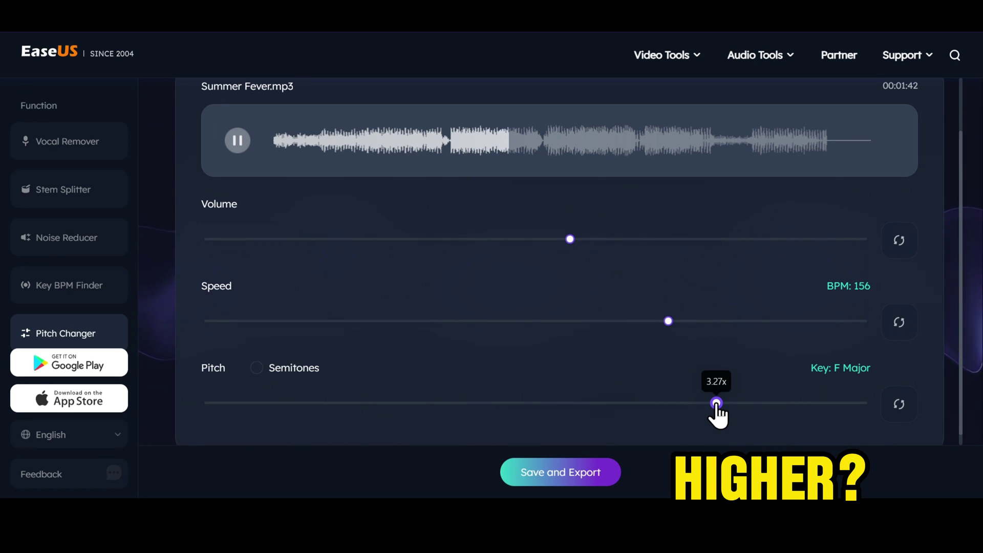
left_click_drag(716, 404, 765, 404)
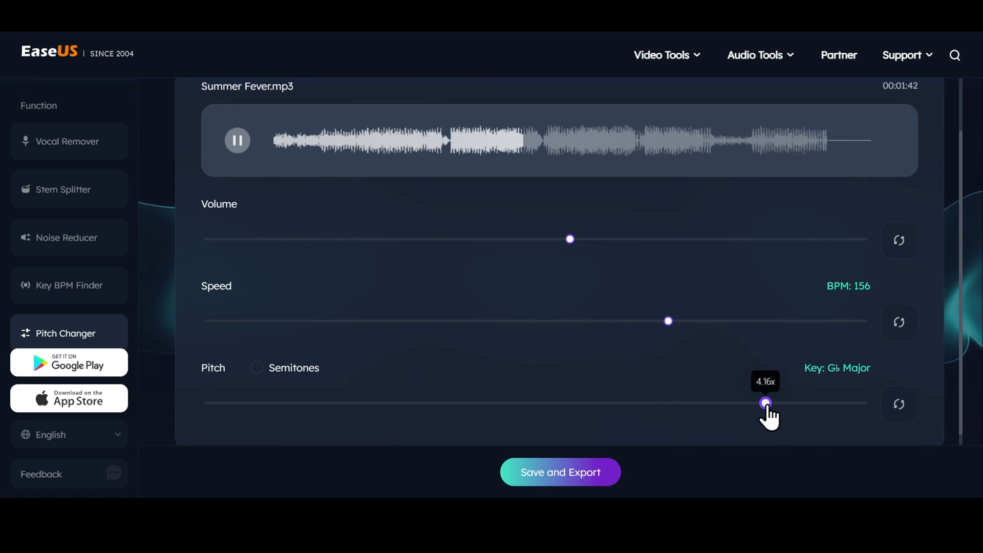
mouse_move(766, 407)
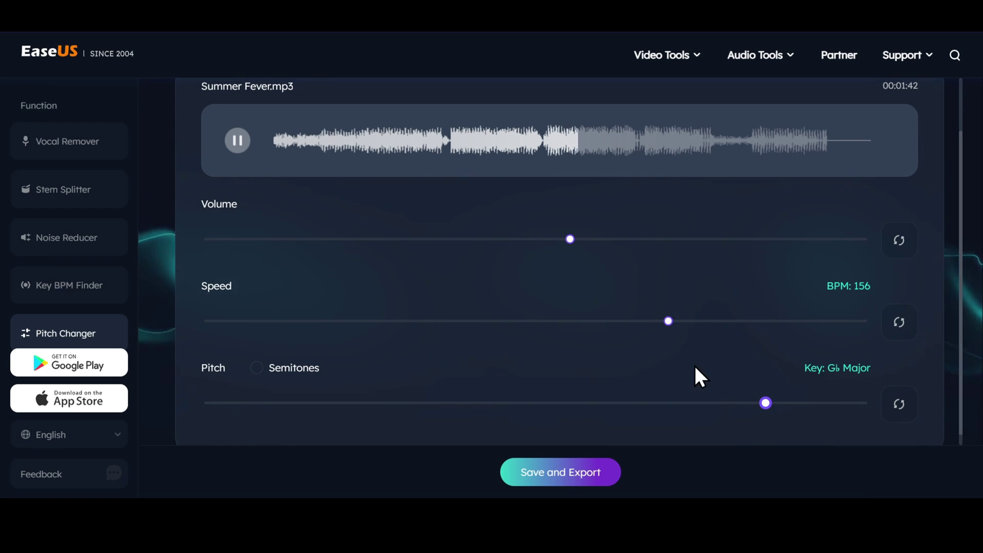
mouse_move(766, 404)
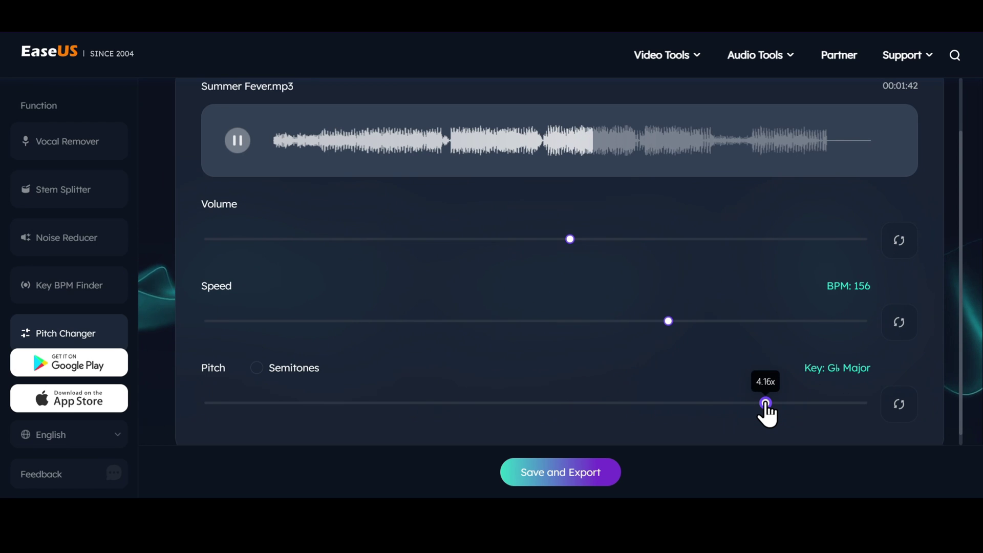
mouse_move(765, 404)
left_mouse_down()
mouse_move(794, 404)
mouse_move(762, 404)
left_mouse_up()
- Switch pitch to semitone steps, then set Summer Fever to 168 BPM in F Major
left_click(256, 368)
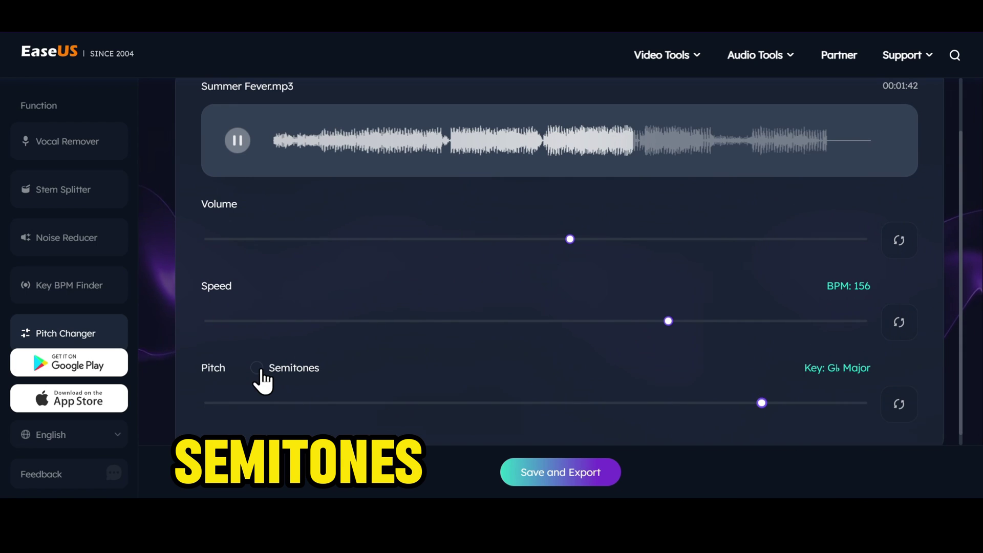
mouse_move(757, 405)
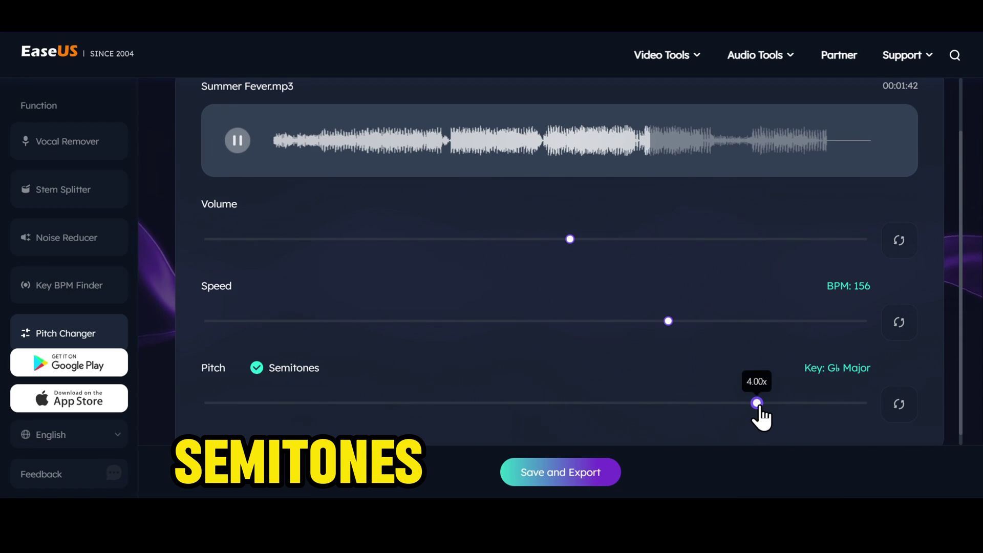
left_click_drag(757, 404, 425, 404)
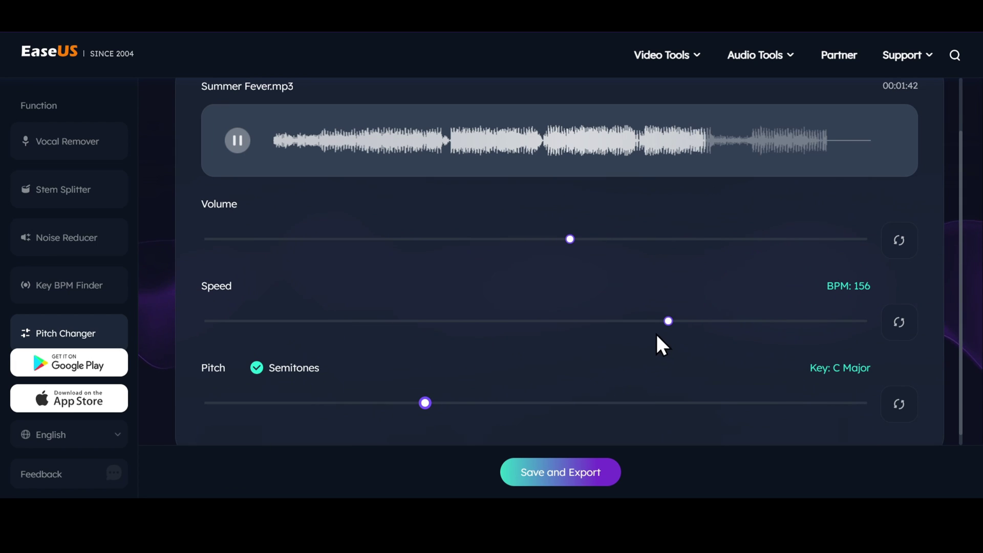
mouse_move(669, 322)
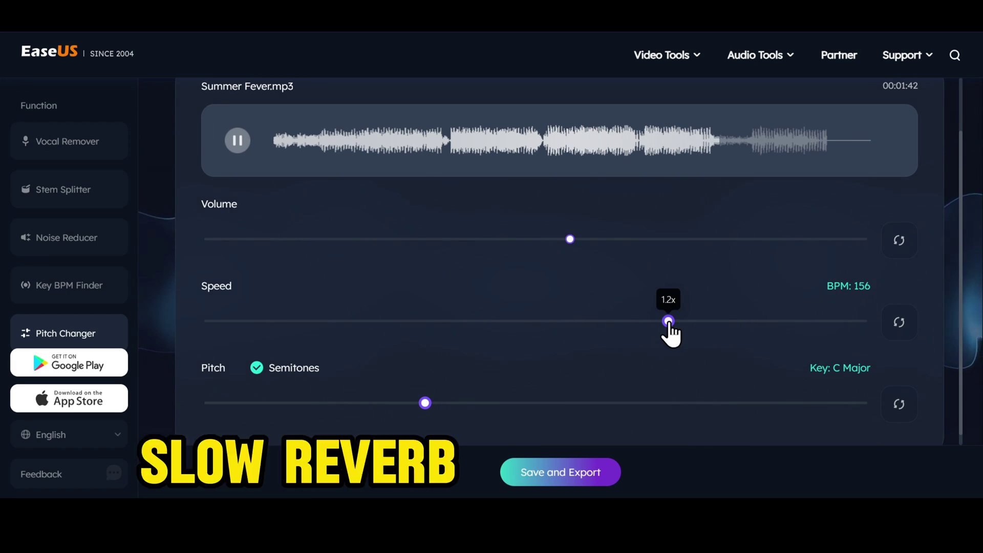
left_click_drag(669, 321, 423, 330)
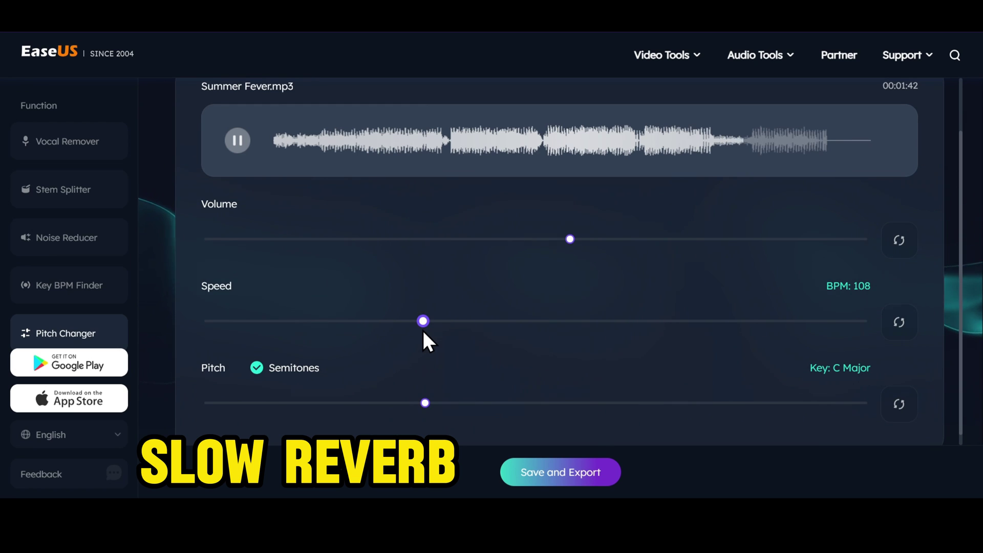
mouse_move(423, 328)
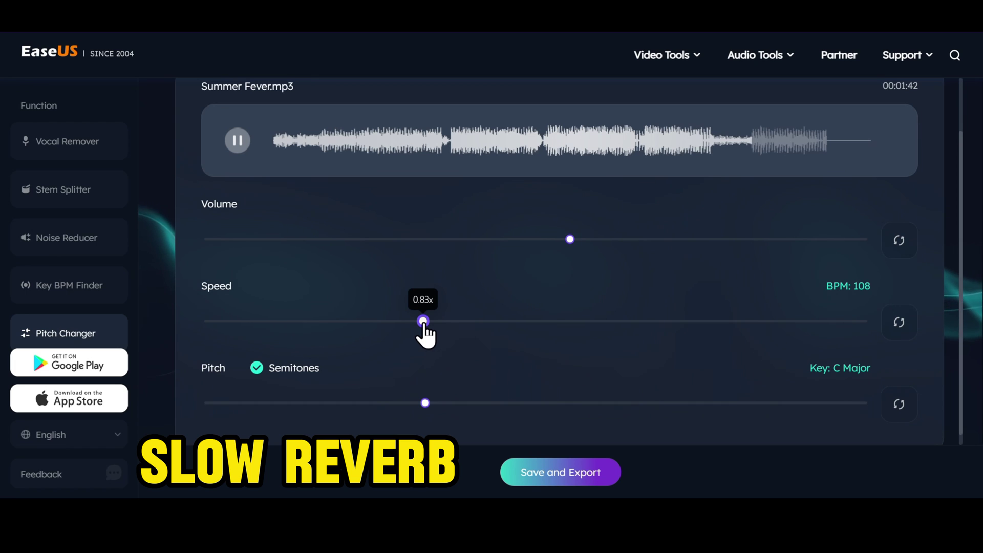
left_click_drag(424, 327, 729, 331)
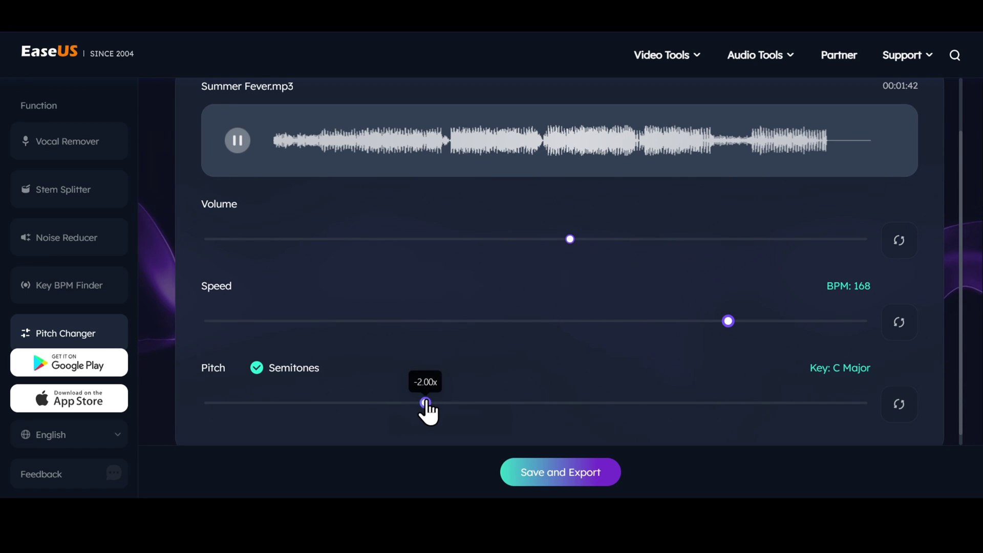
left_click_drag(425, 404, 687, 413)
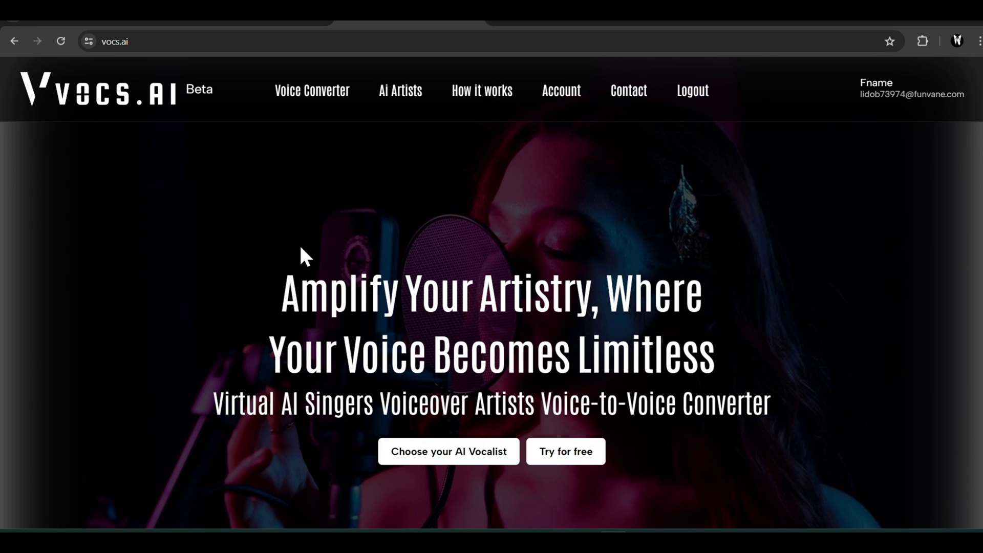
- Open AI Artists and preview the Isabella Moon, D3VON, Jade and Xpress voice samples
left_click(425, 453)
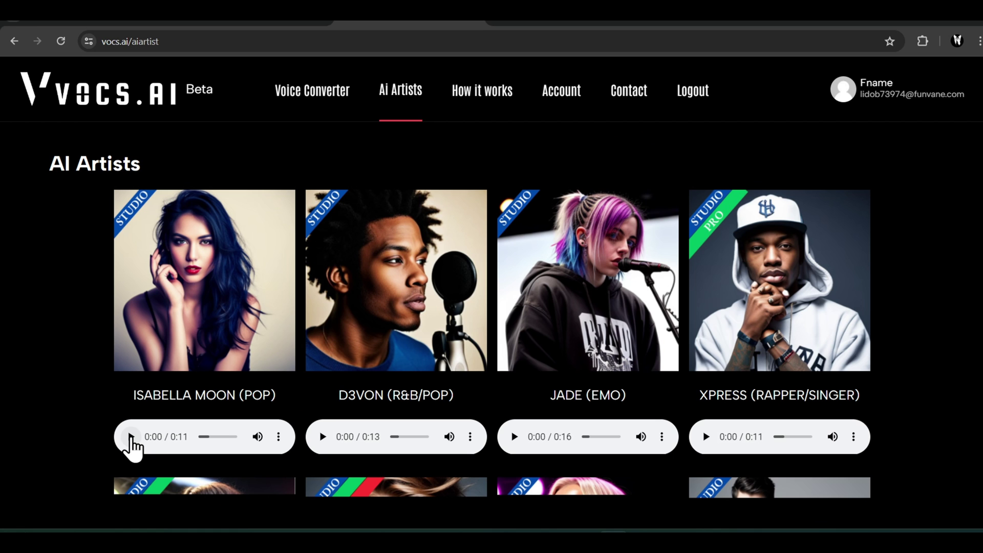
left_click(130, 436)
left_click(130, 437)
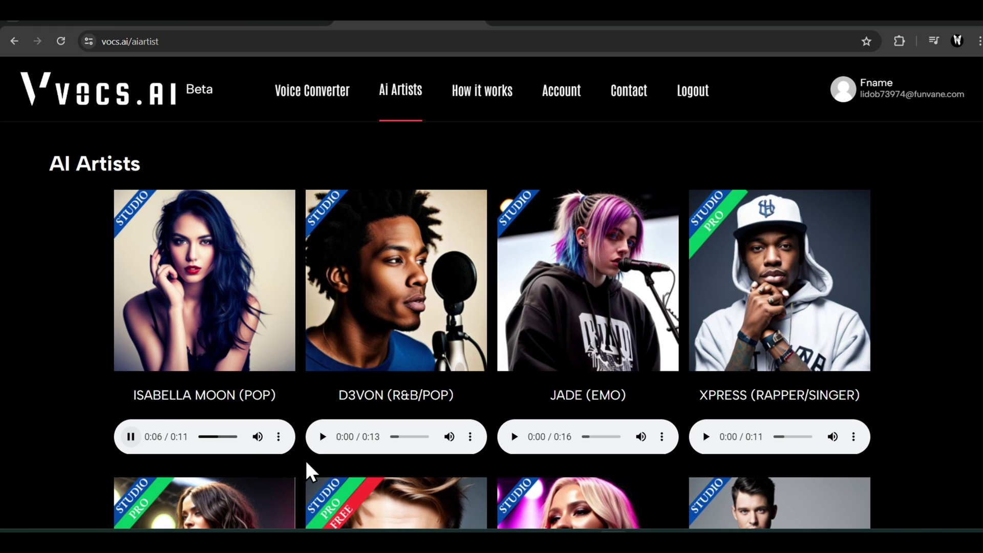
left_click(322, 438)
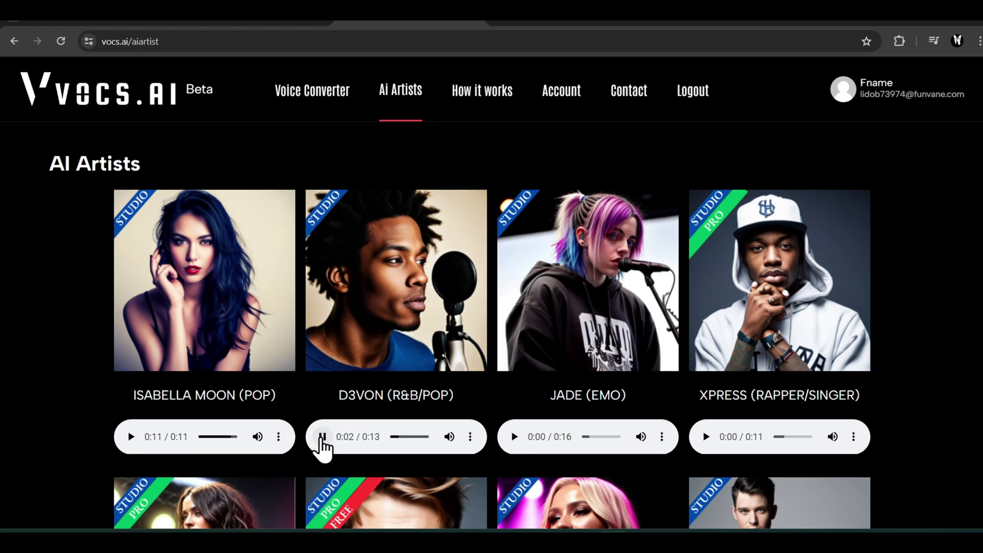
left_click(514, 439)
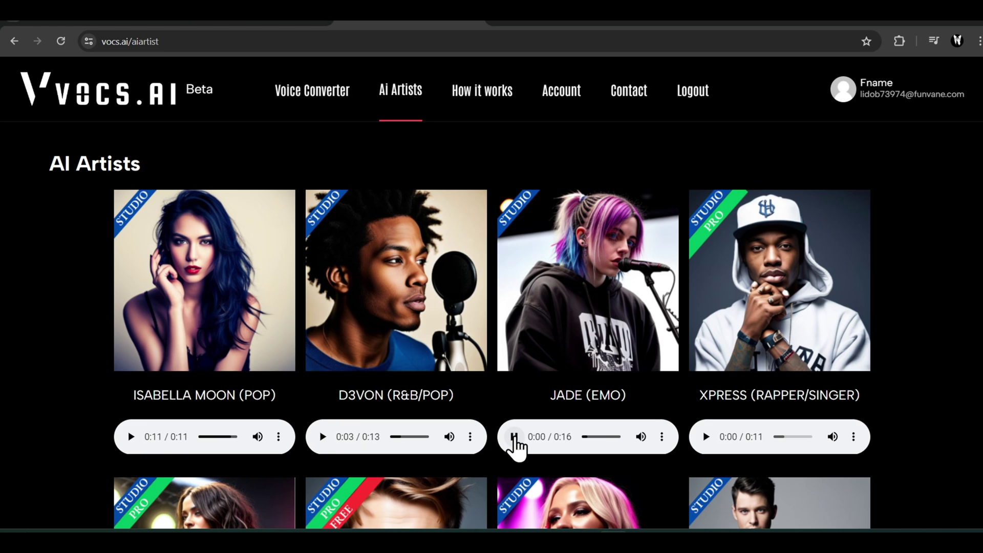
left_click(705, 437)
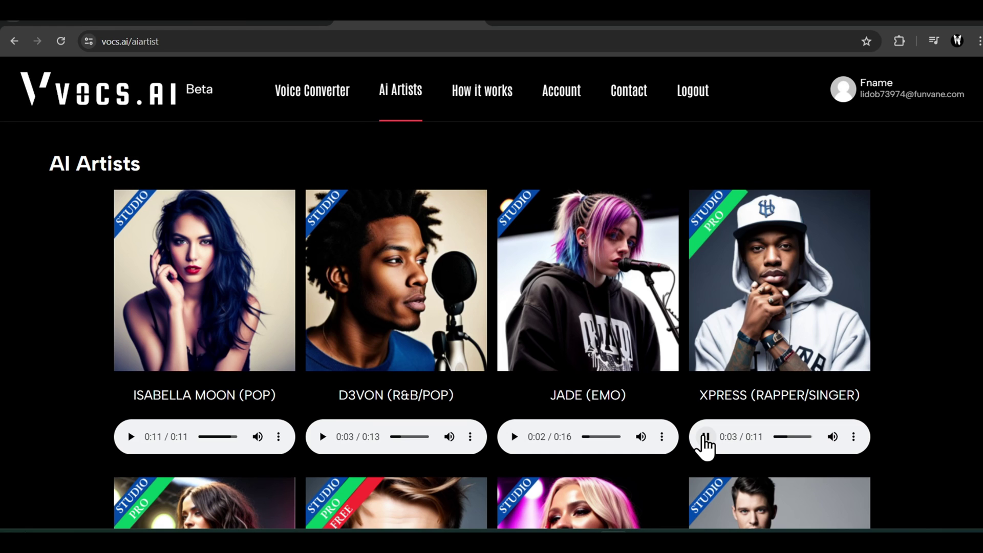
- Upload the Life's Struggles_Vocal acapella in the Voice Converter
left_click(322, 102)
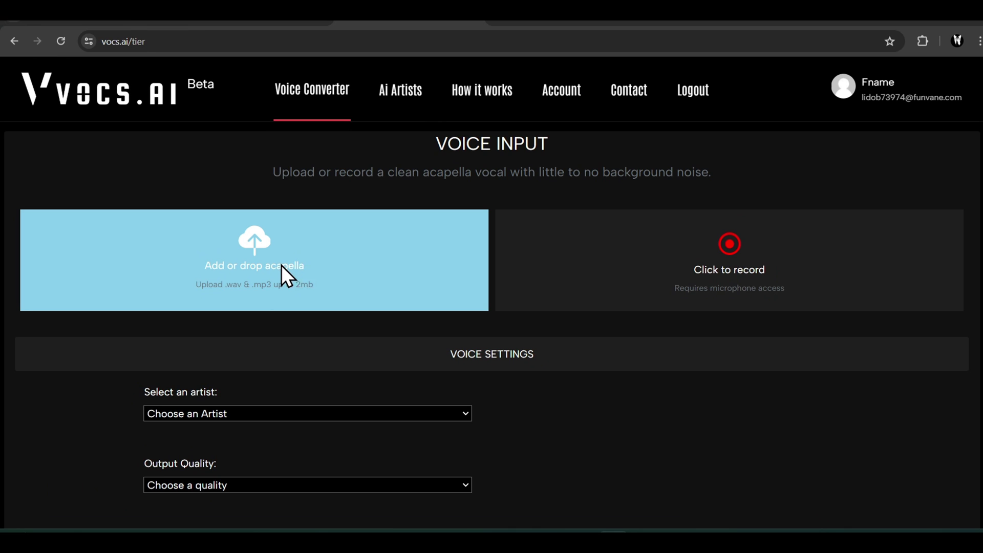
left_click(282, 265)
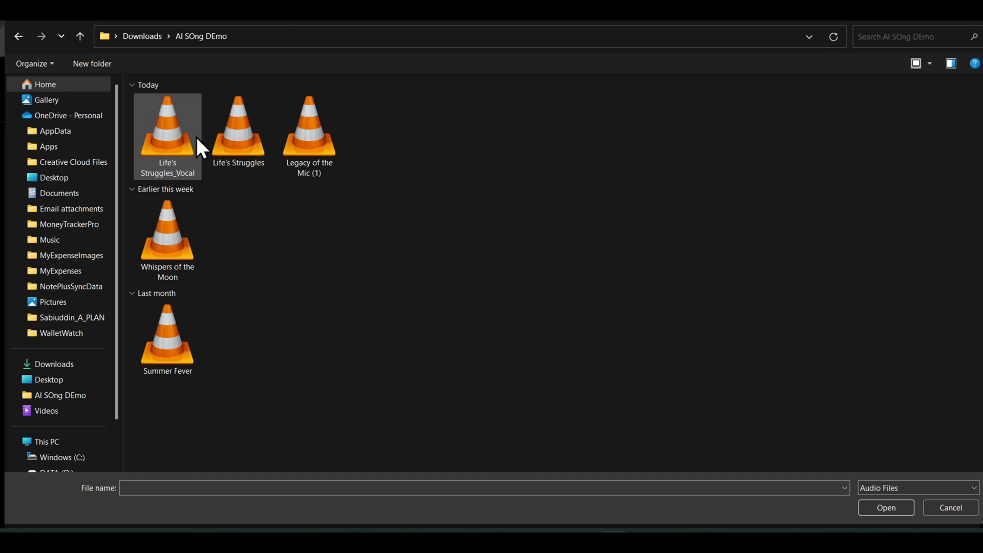
left_click(174, 137)
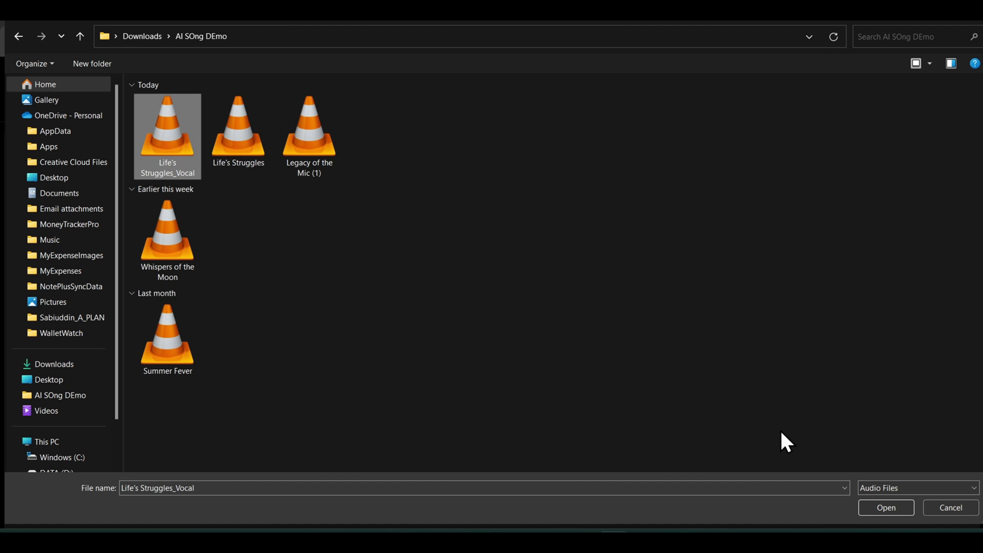
left_click(883, 508)
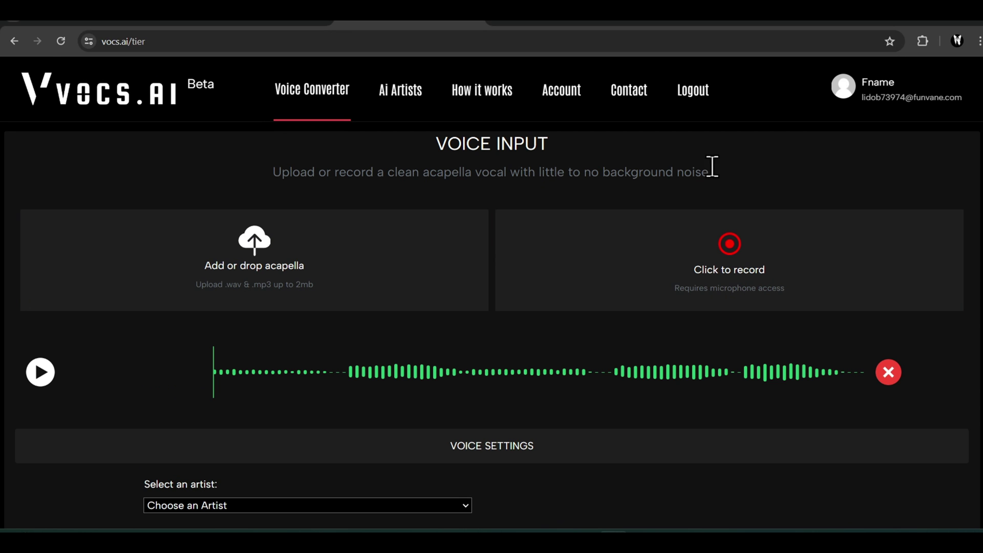
- Choose JensenJames as the target voice with Good output quality
scroll(260, 312, "down", 3)
left_click(260, 312)
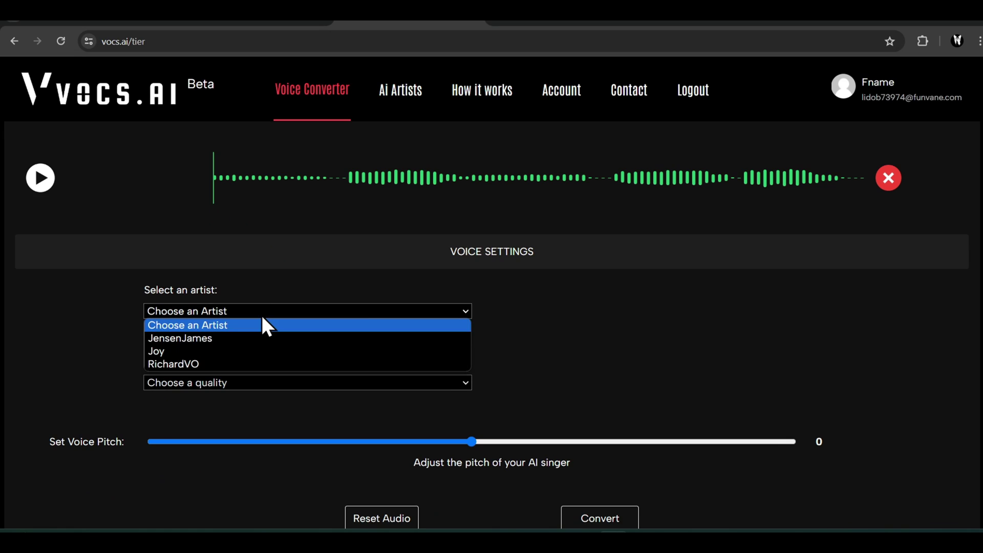
left_click(241, 339)
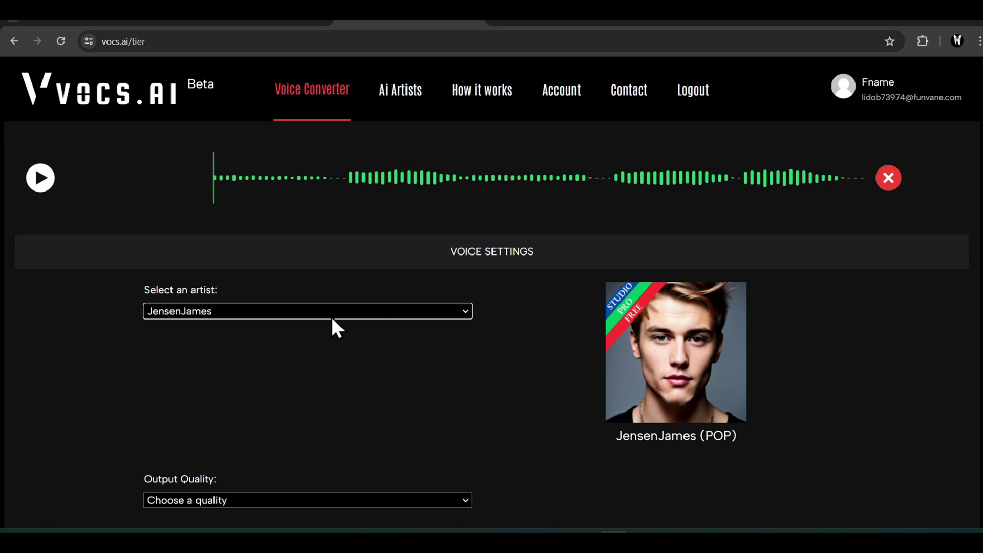
scroll(332, 322, "down", 2)
left_click(294, 371)
left_click(237, 397)
- Lower the voice pitch slider to -12
scroll(434, 306, "down", 2)
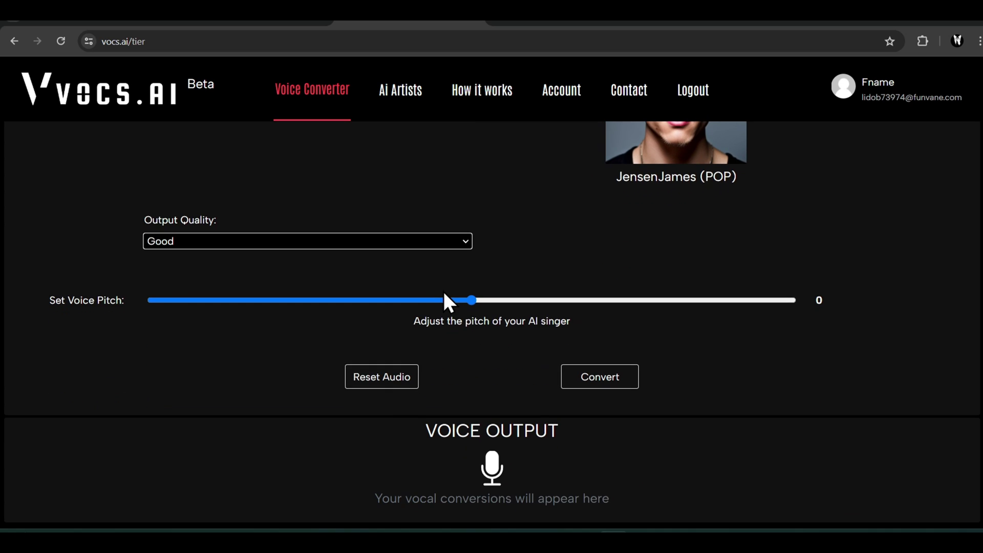
left_click_drag(472, 302, 339, 316)
left_click_drag(171, 313, 149, 314)
scroll(471, 303, "up", 6)
scroll(471, 308, "down", 6)
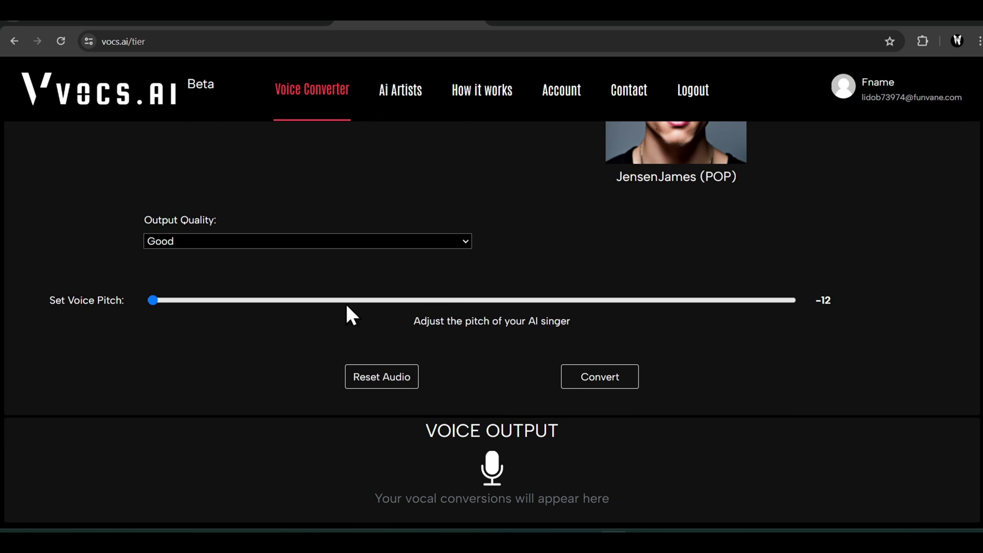
scroll(514, 315, "up", 5)
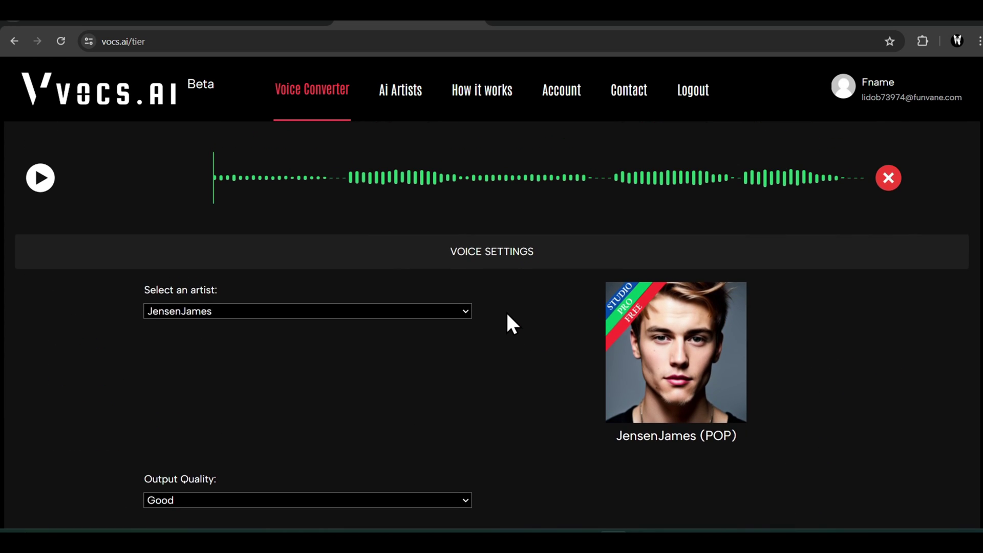
scroll(548, 314, "up", 3)
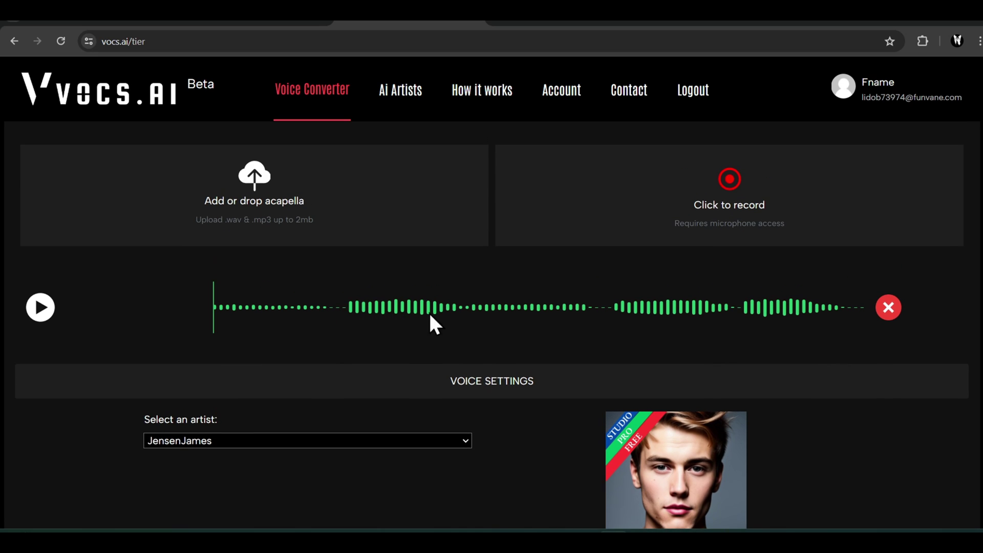
scroll(577, 353, "down", 10)
- Convert the vocal, preview the JensenJames output, and download it
left_click(588, 310)
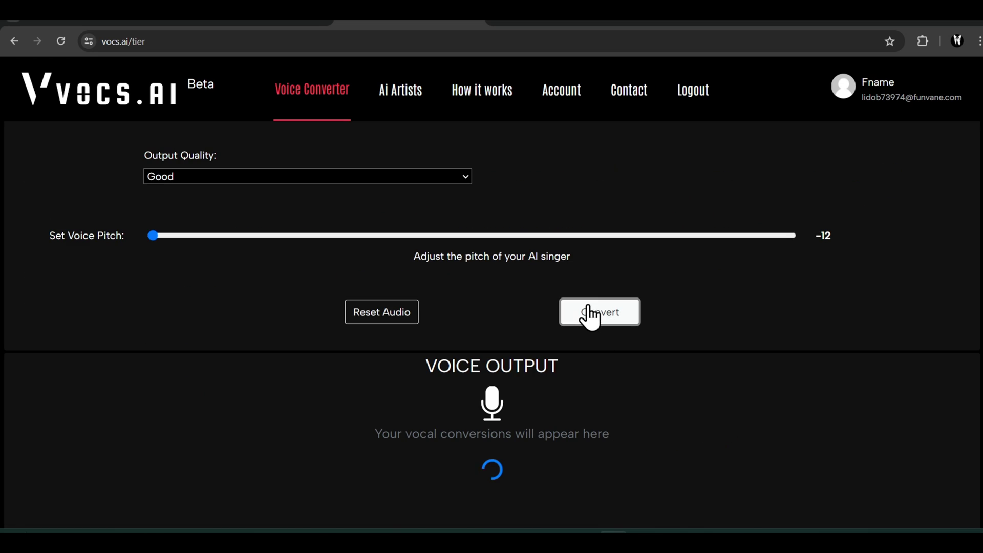
scroll(526, 272, "down", 1)
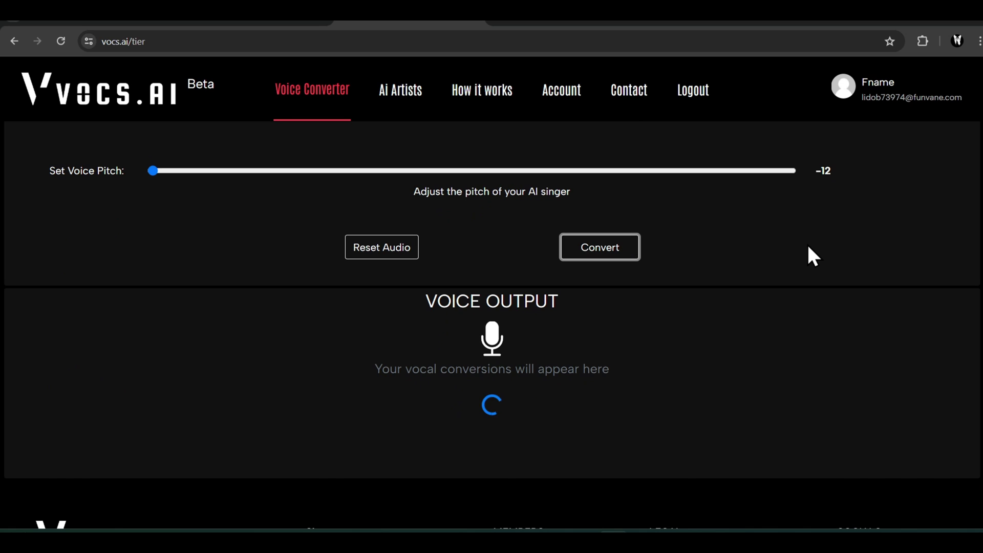
scroll(292, 234, "down", 2)
left_click(26, 303)
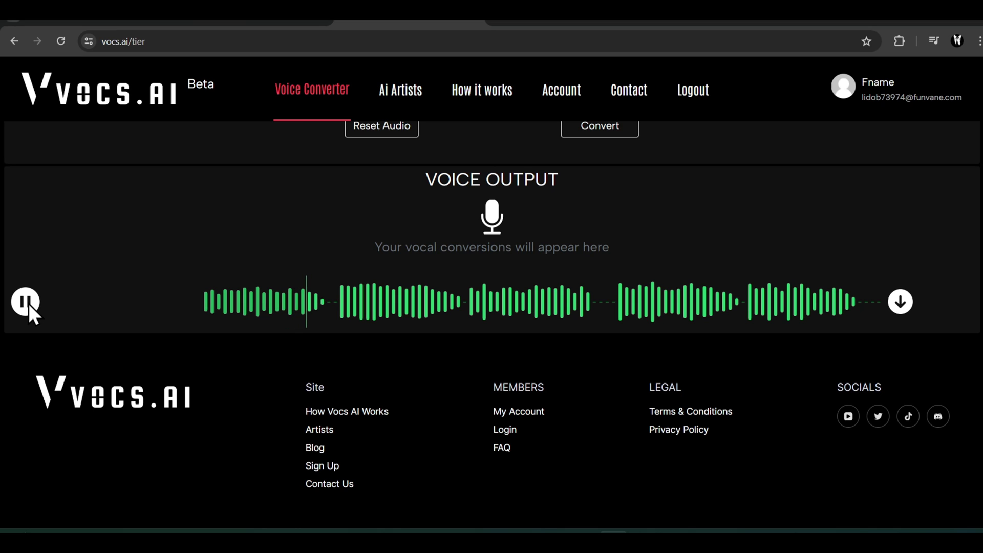
left_click(27, 303)
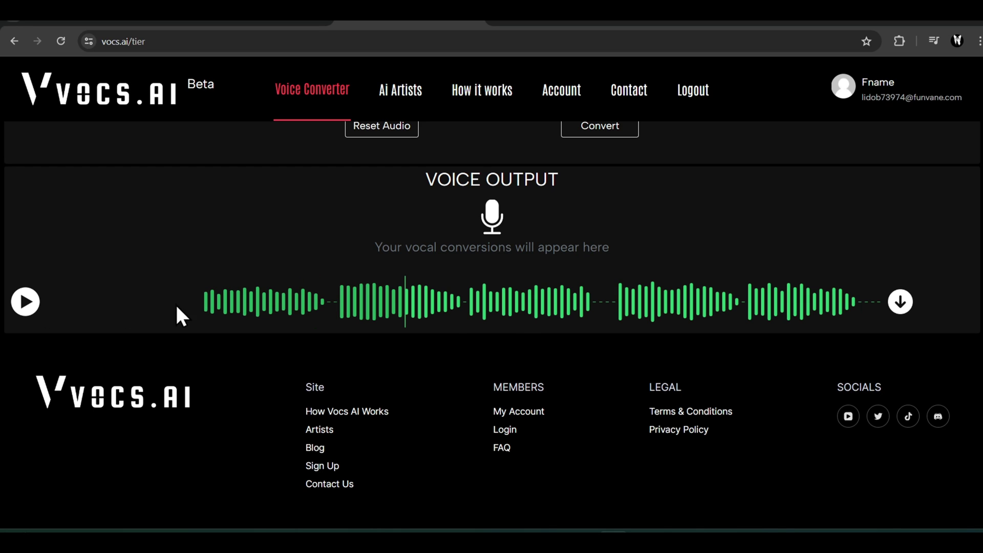
left_click(900, 302)
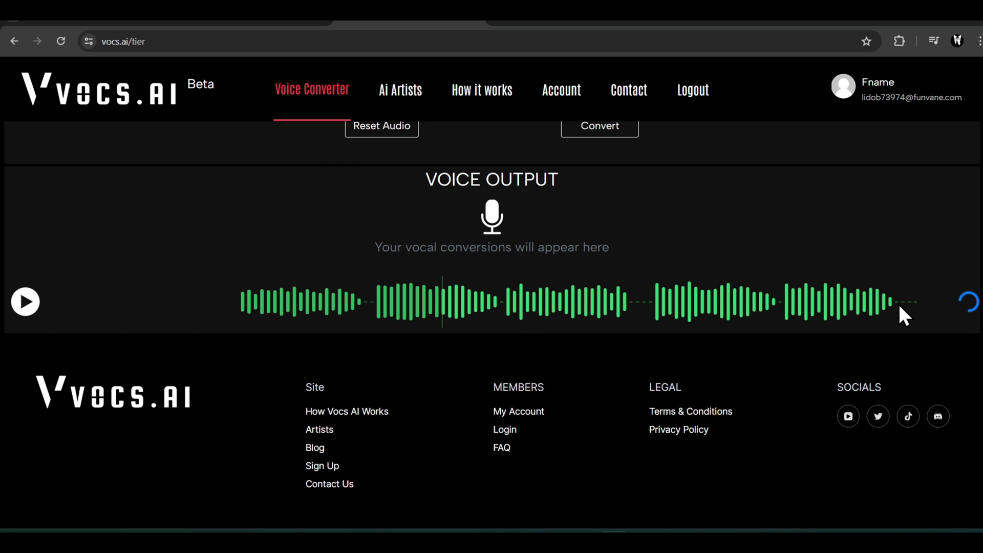
- Switch the voice to Joy, reset pitch to 0, convert, and preview the Joy result
scroll(343, 256, "down", 4)
left_click(330, 254)
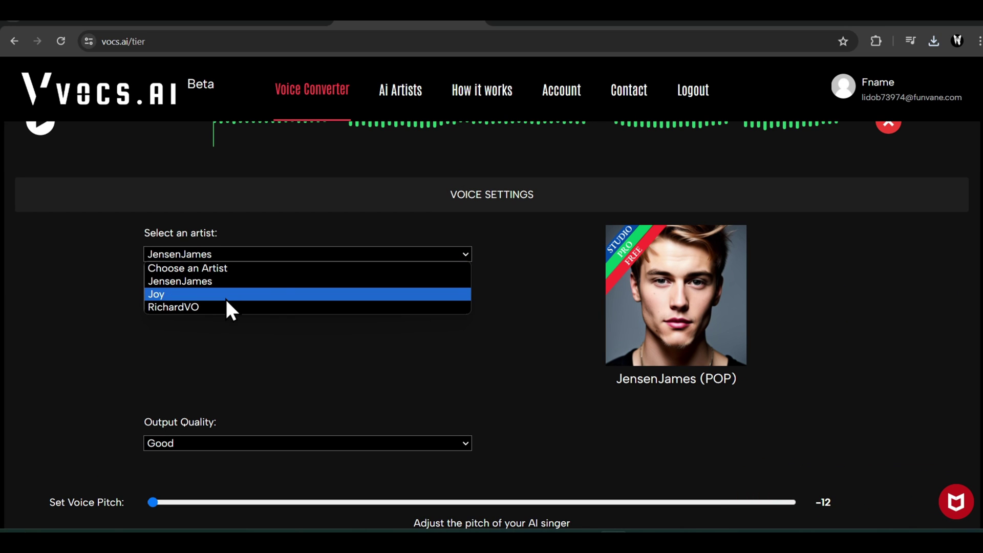
left_click(204, 294)
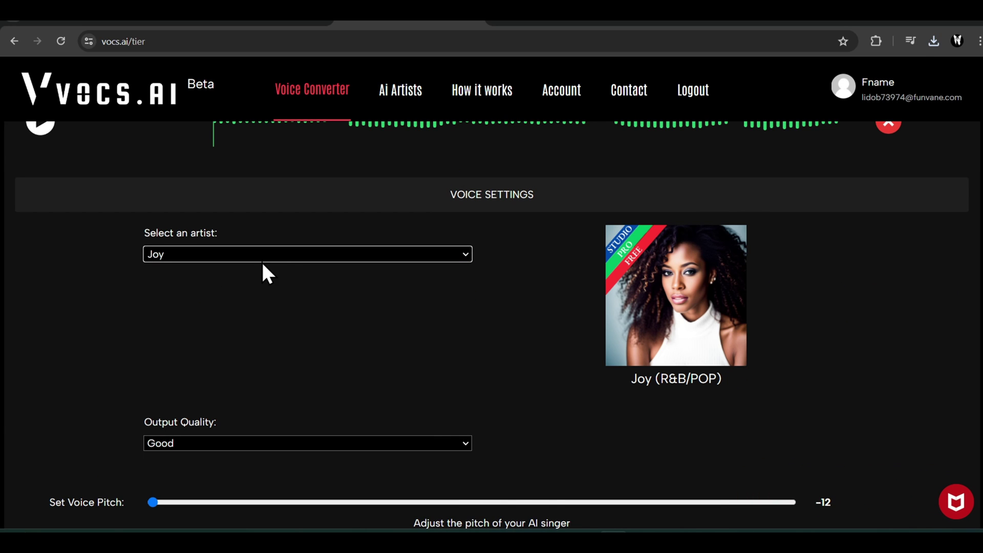
scroll(359, 282, "down", 4)
left_click_drag(151, 314, 445, 308)
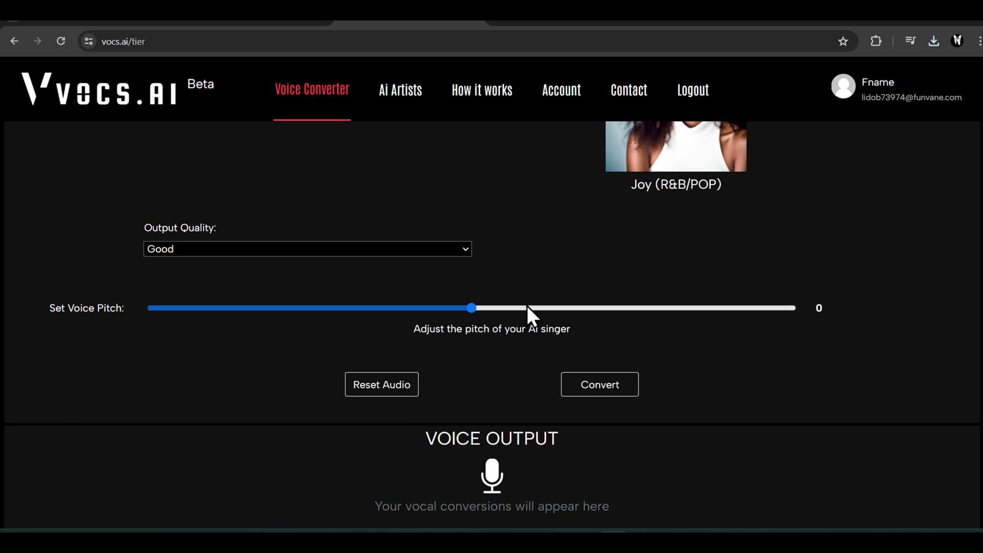
scroll(527, 328, "down", 1)
left_click(591, 380)
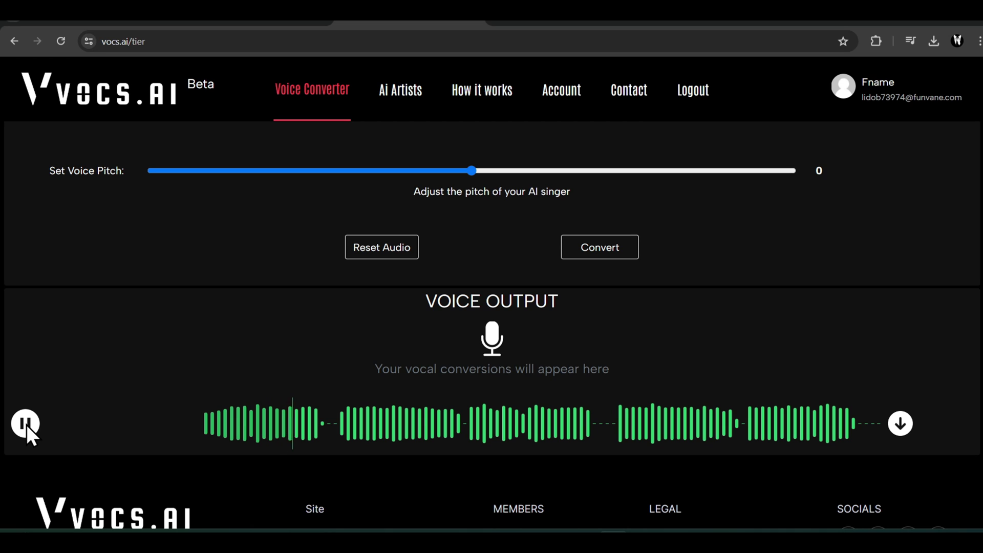
left_click(26, 424)
scroll(147, 374, "down", 1)
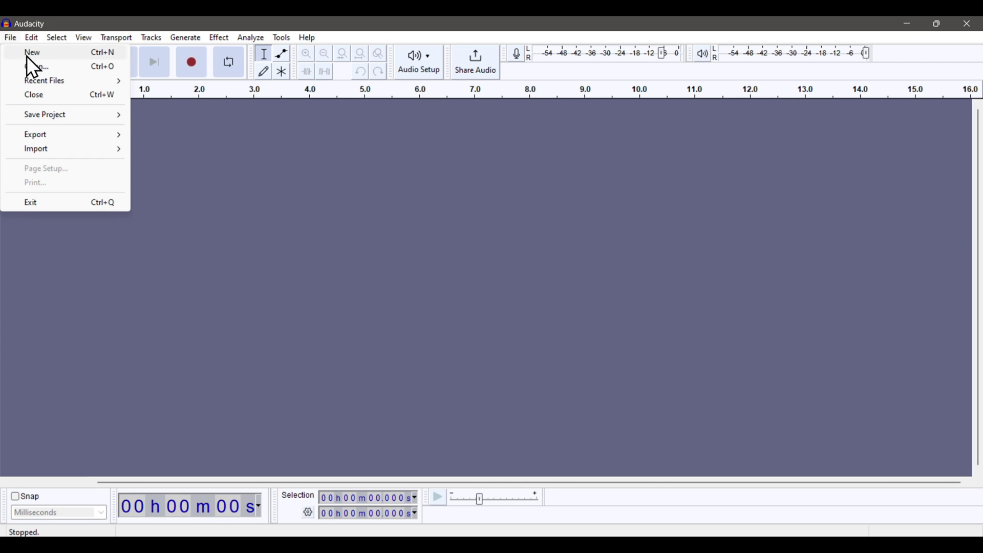
- Open Life's Struggles_Instrumental in Audacity and play it
left_click(30, 65)
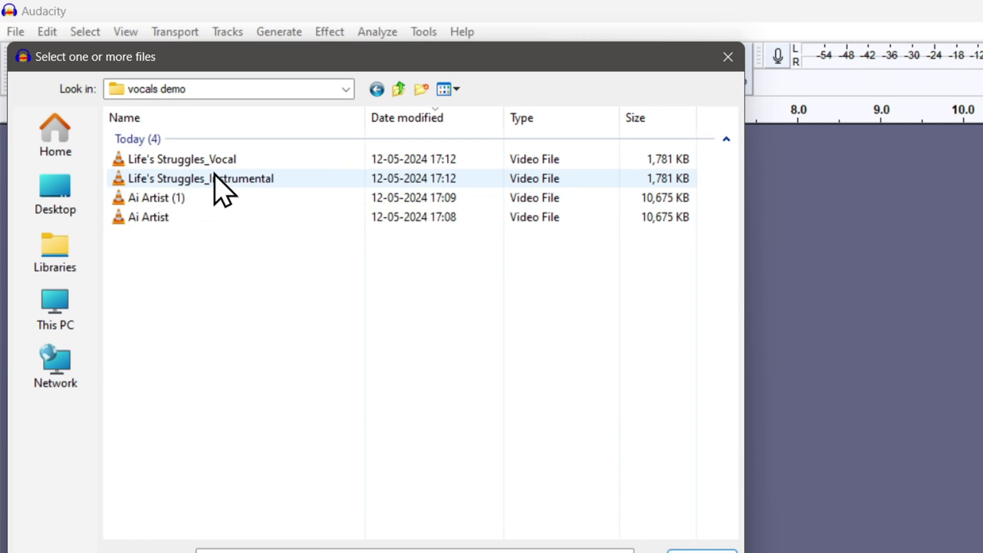
left_click(240, 178)
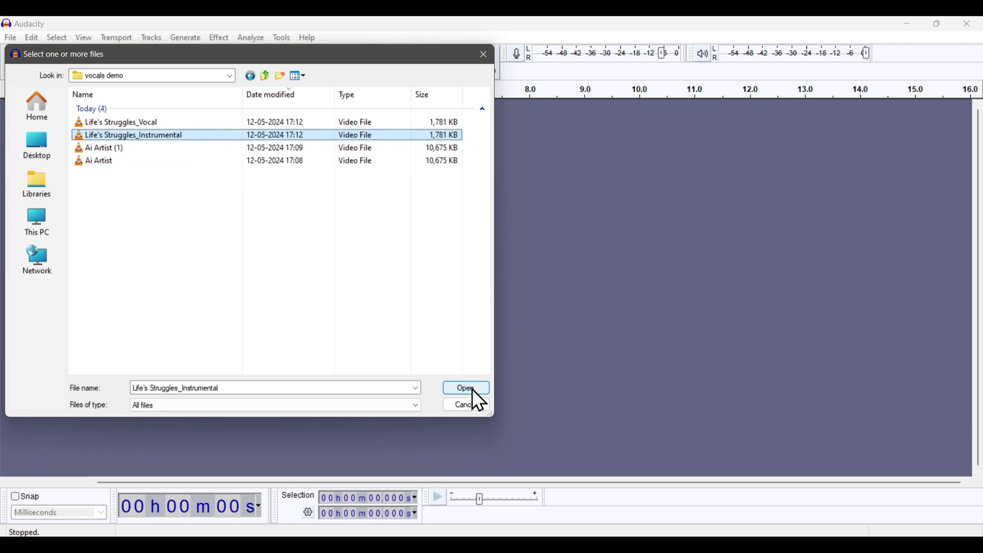
left_click(701, 551)
left_click(83, 71)
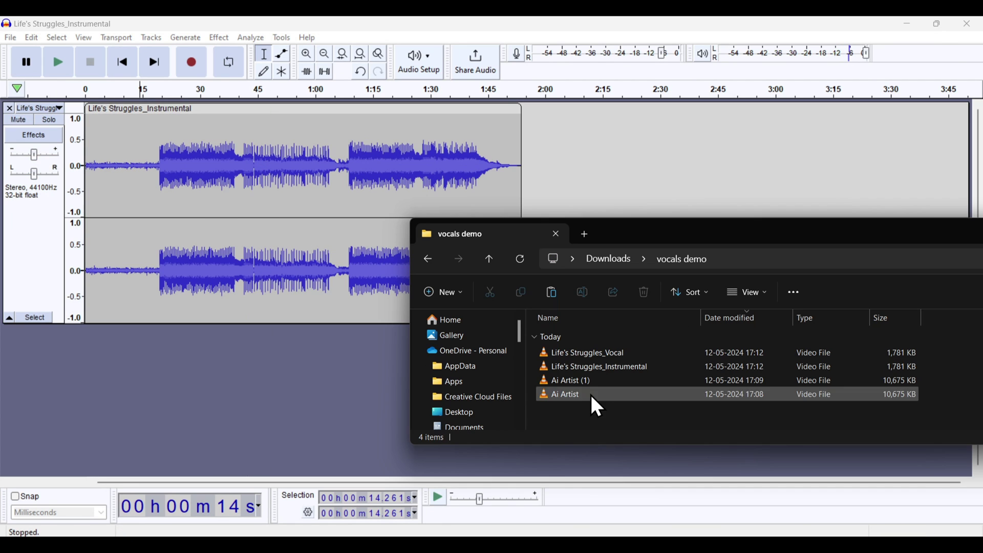
- Add the Ai Artist vocal as a second track and apply a volume effect to it
left_click_drag(591, 396, 161, 351)
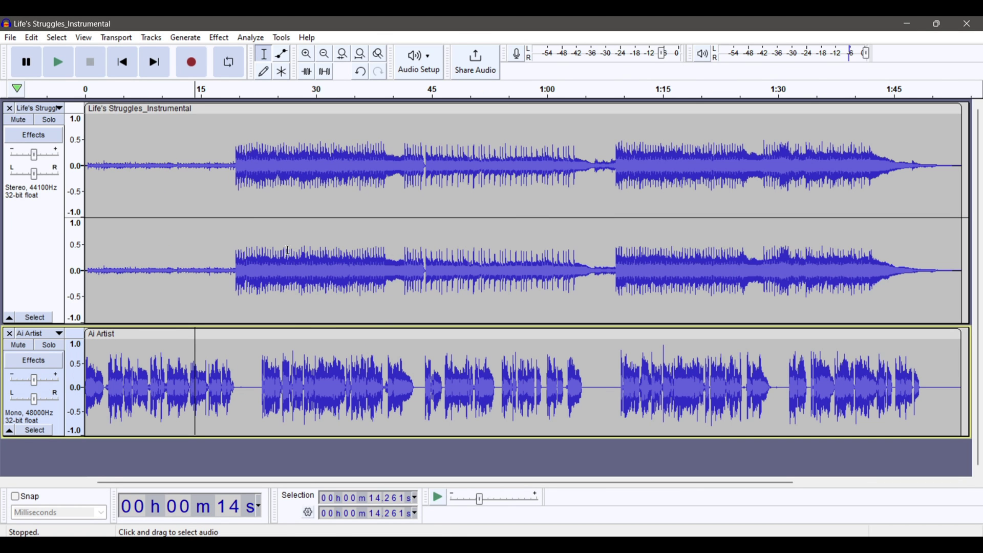
left_click(35, 431)
left_click(221, 38)
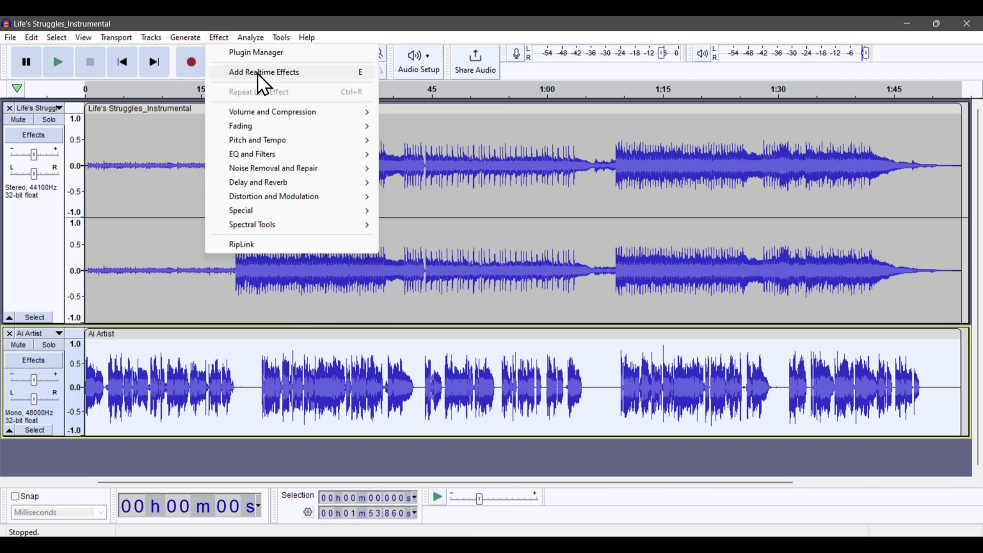
mouse_move(287, 113)
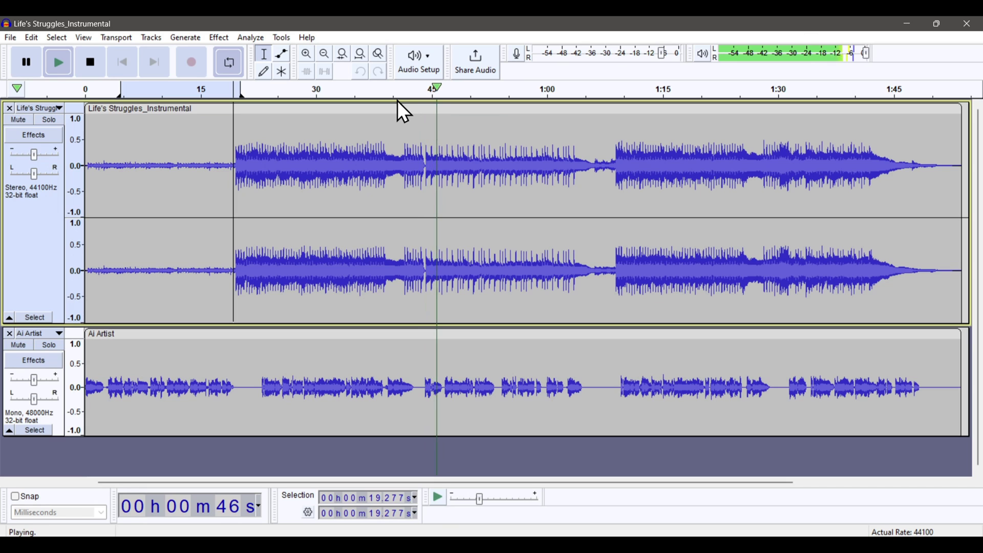
left_click(93, 61)
left_click(10, 37)
- Upload Legacy_of_the_Mic__1_.mp3 as source audio on Musicfy's Convert Voice page
mouse_move(78, 133)
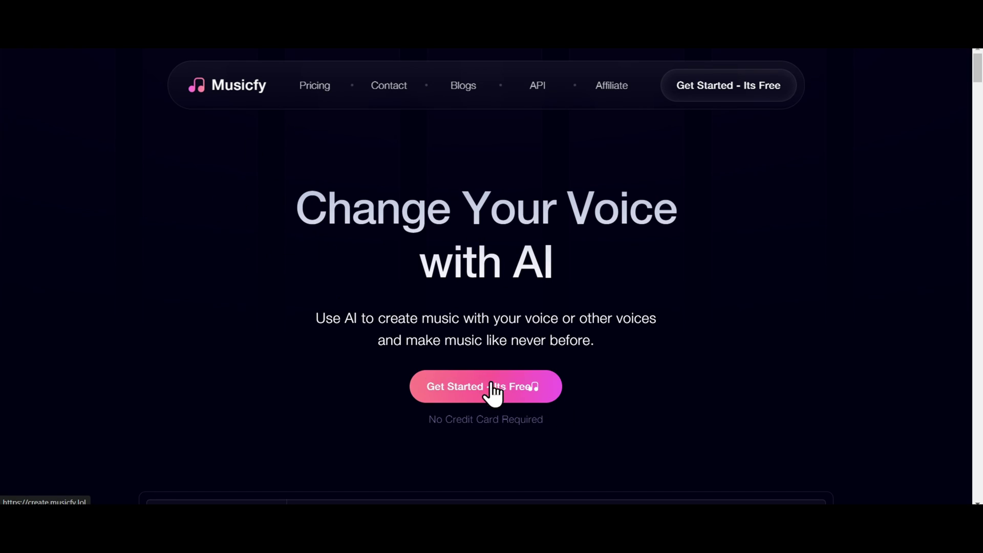
left_click(462, 388)
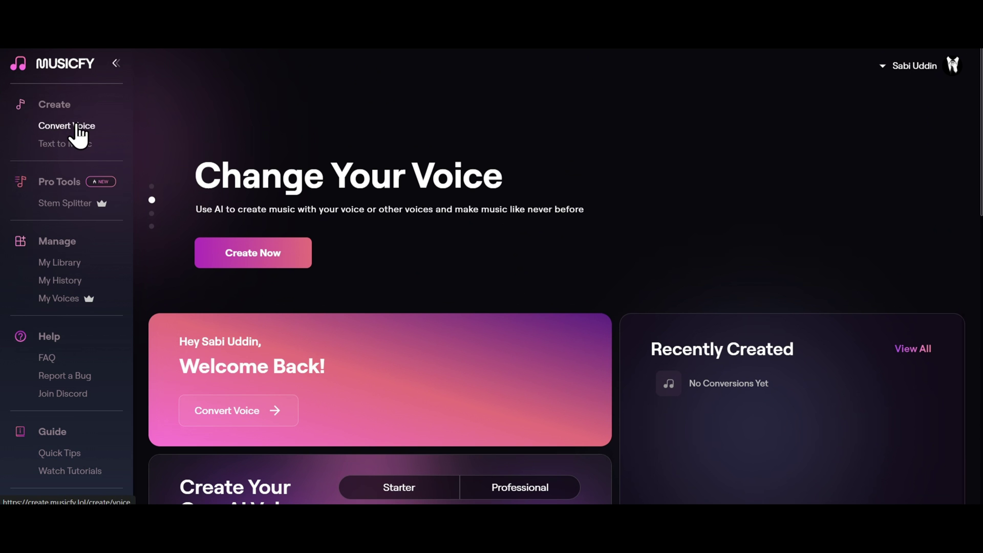
left_click(80, 128)
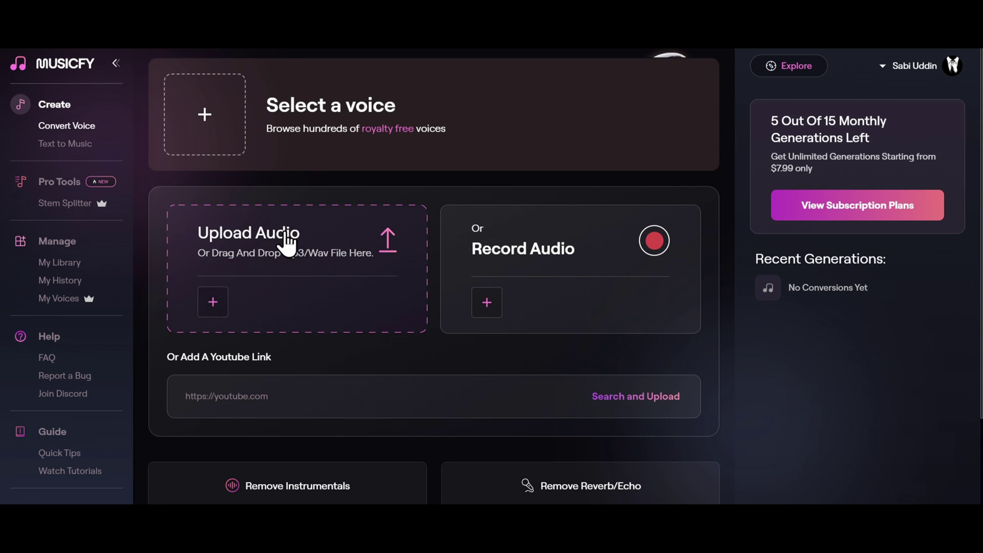
left_click(287, 250)
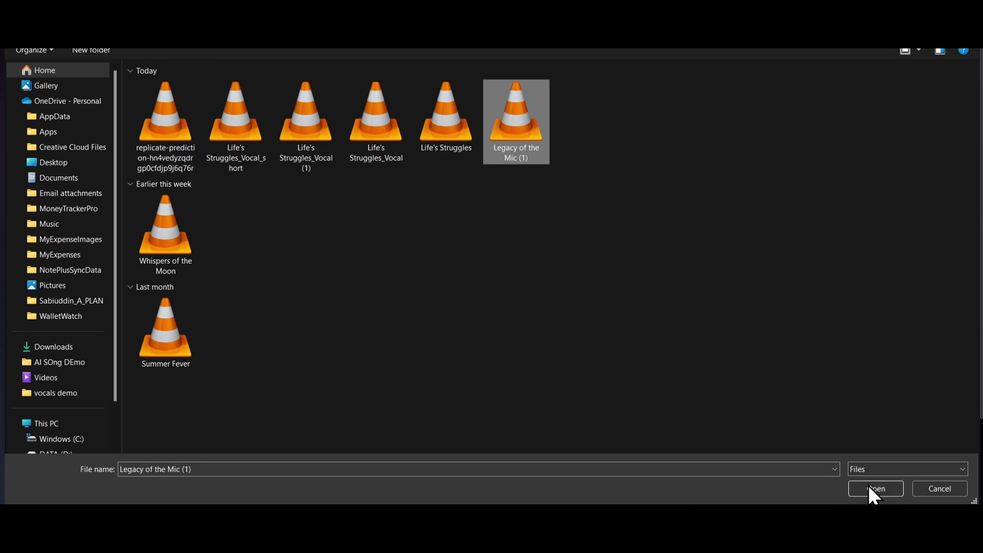
left_click(866, 491)
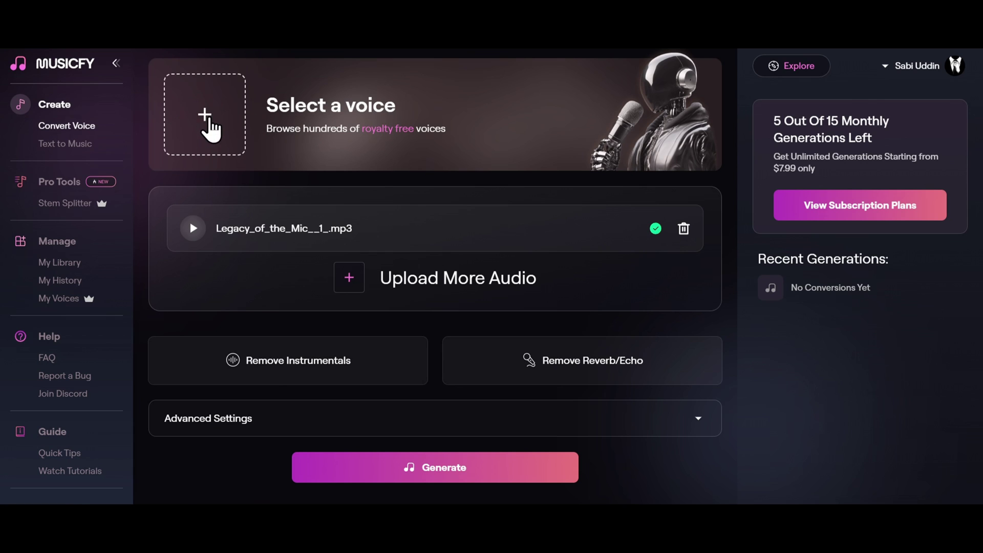
- Generate a Spongebob Squarepants voice conversion of the uploaded track
left_click(212, 124)
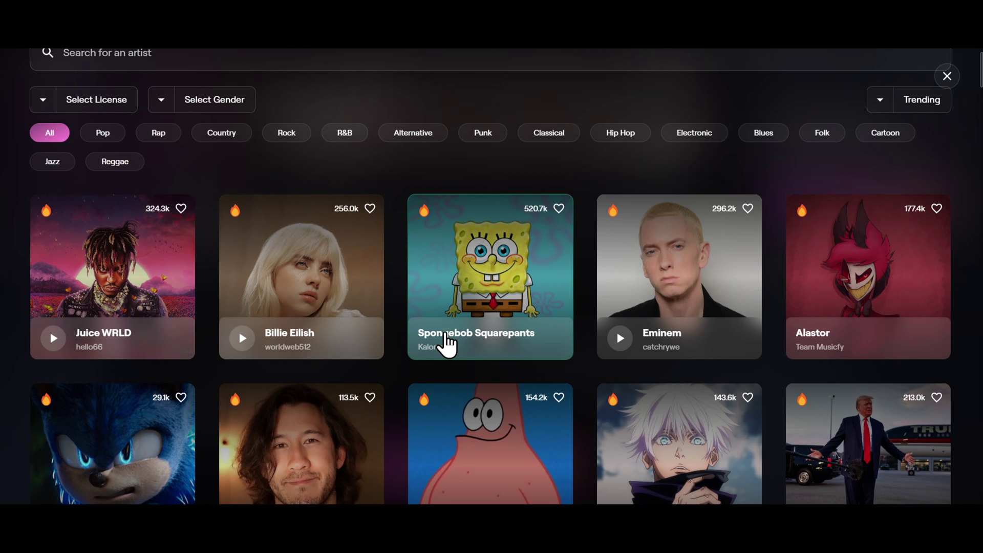
left_click(452, 357)
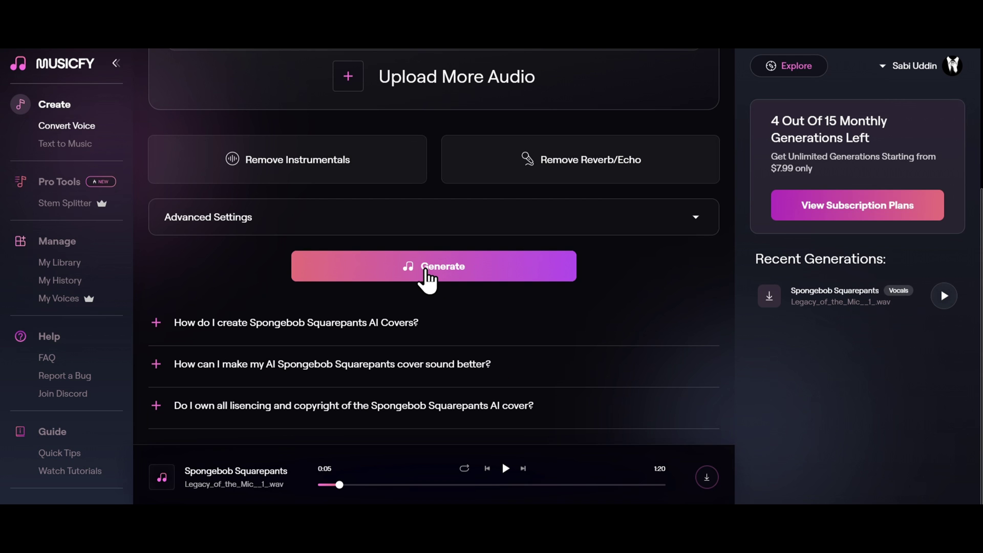
left_click(427, 267)
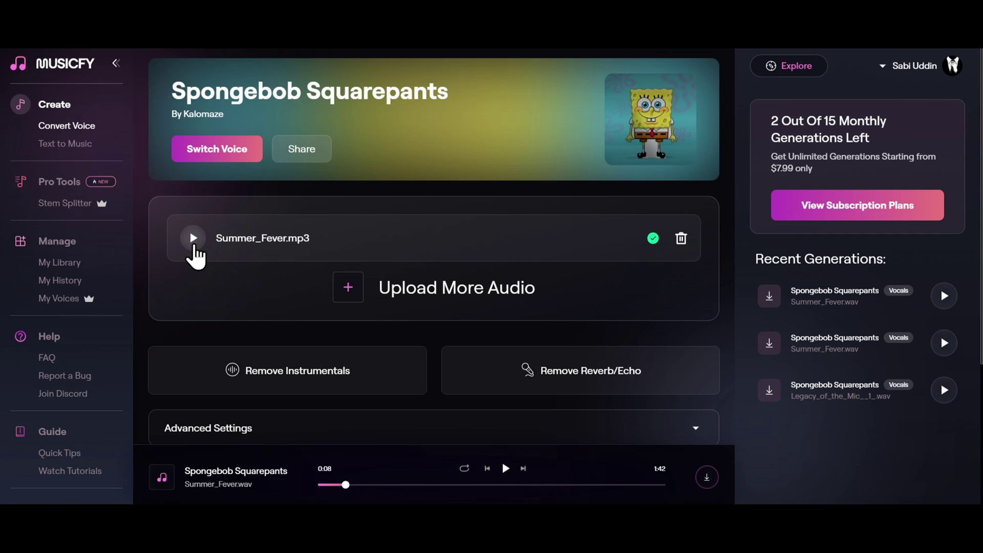
- Play the Spongebob Squarepants vocals from the start and download them
left_click(193, 238)
left_click(193, 238)
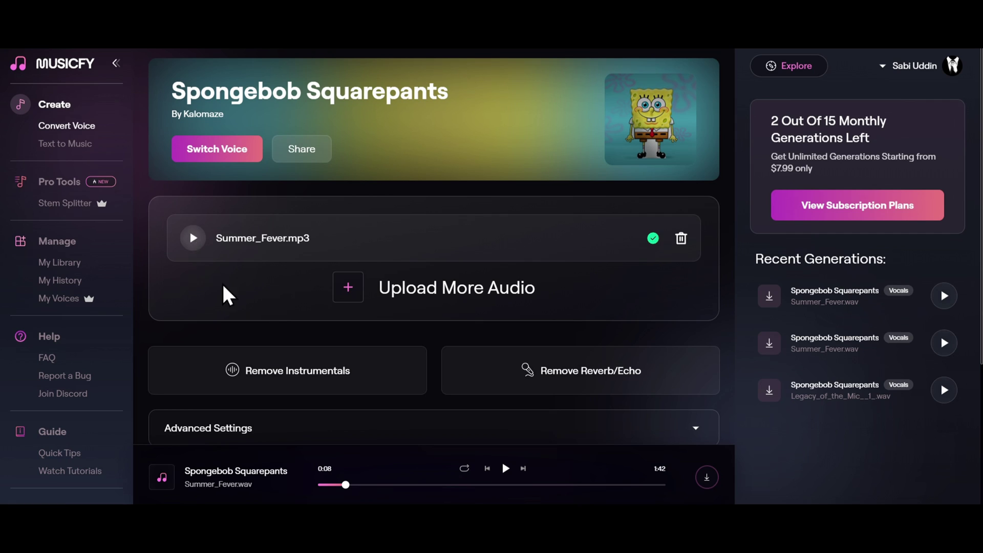
left_click_drag(345, 485, 318, 485)
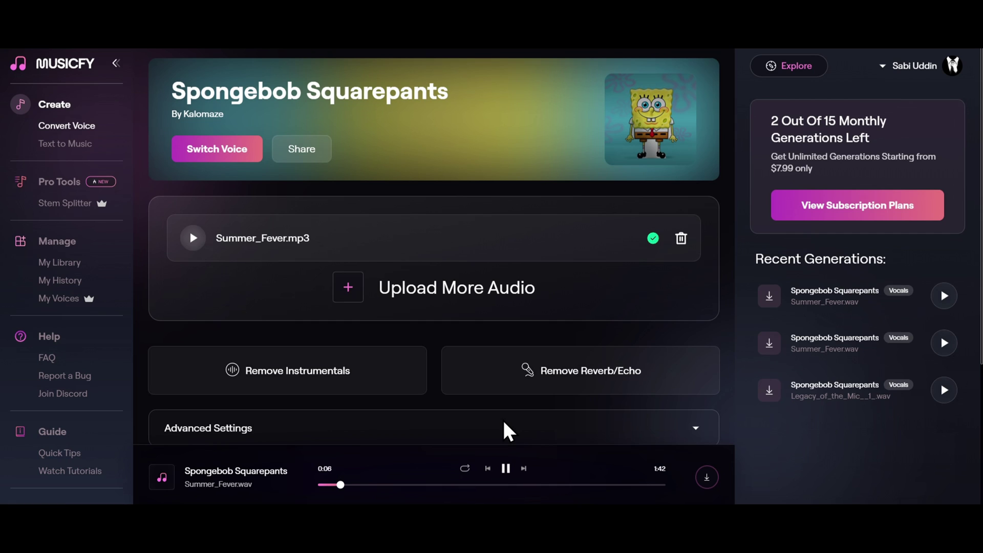
left_click(505, 468)
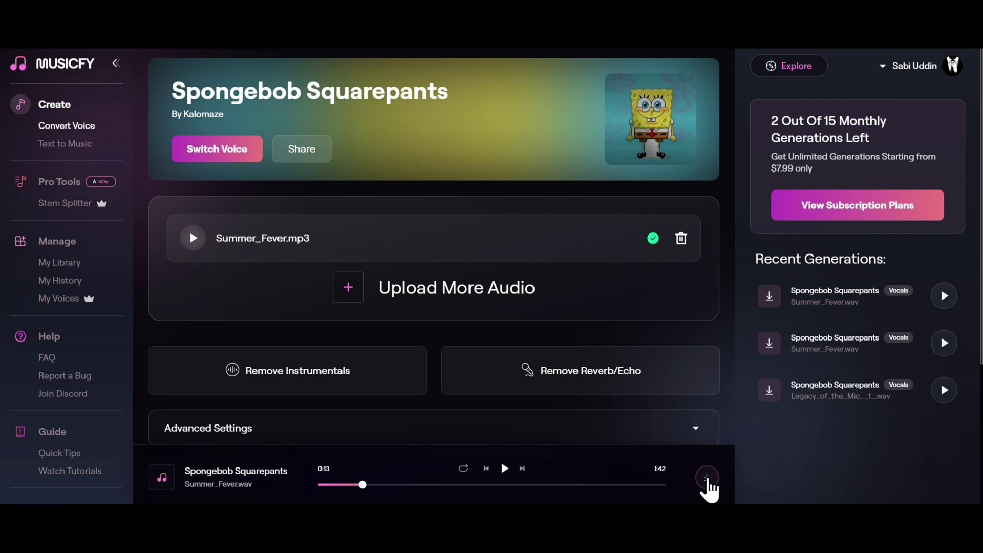
left_click(708, 479)
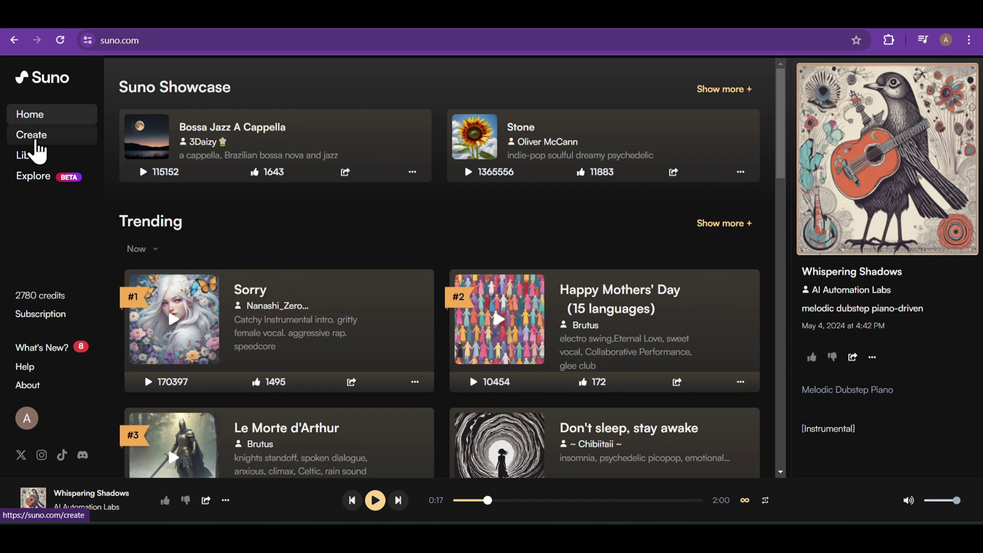
- Generate the instrumental-only energetic EDM track Electric Pulse from a pasted description
left_click(30, 136)
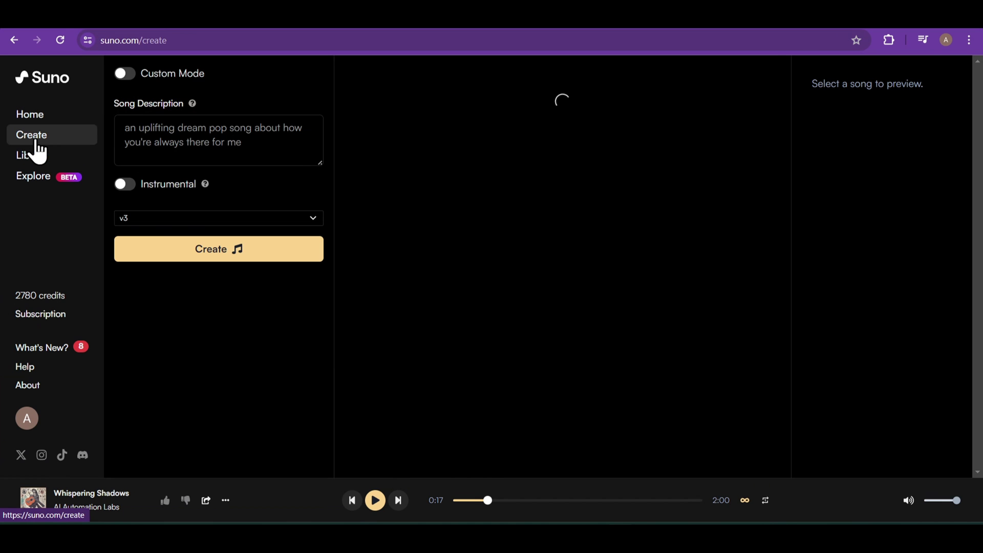
left_click(212, 130)
type("an energetic EDM track with pulsating bass")
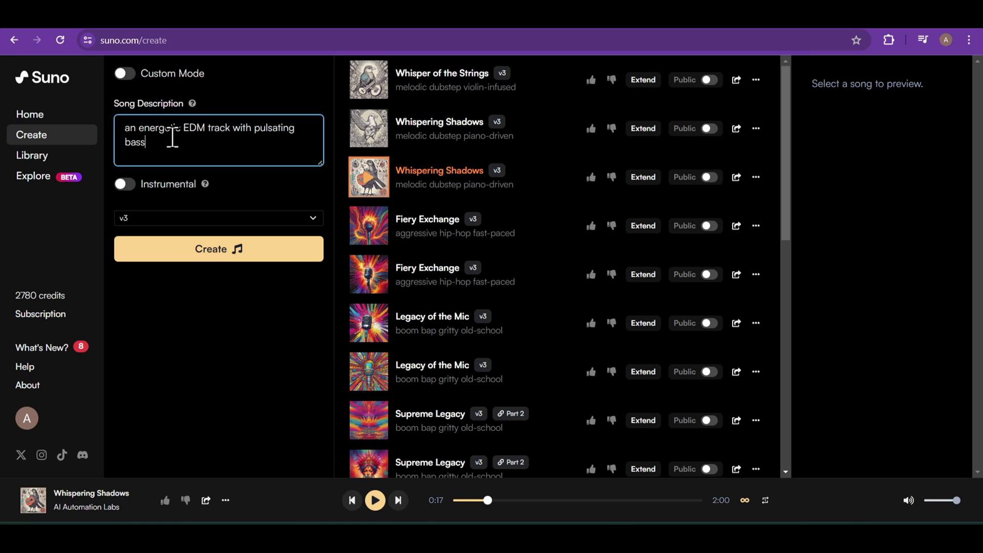
left_click(127, 187)
left_click(208, 251)
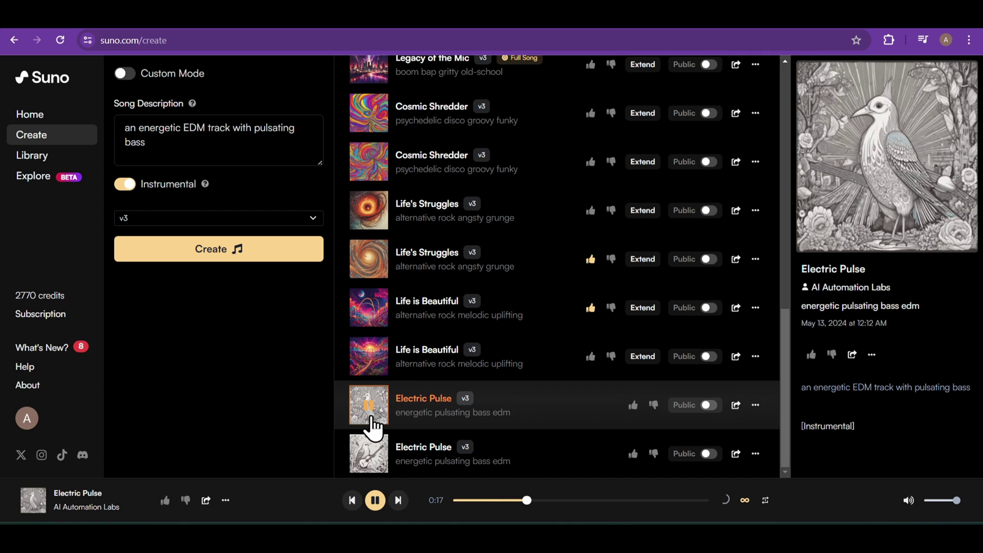
- Preview the second Electric Pulse version, then generate a 'slayer is destroying the demons' instrumental
left_click(369, 450)
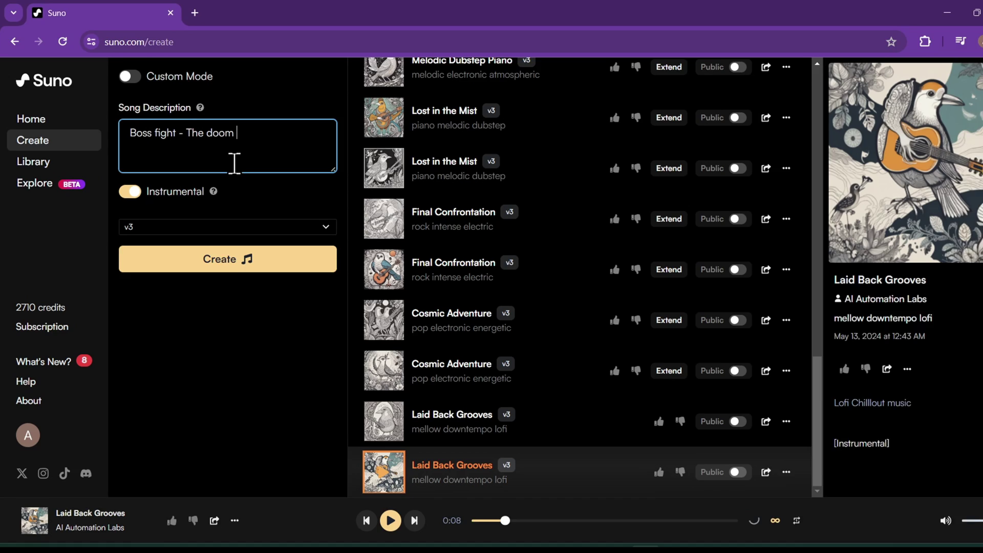
type("slayer is destr")
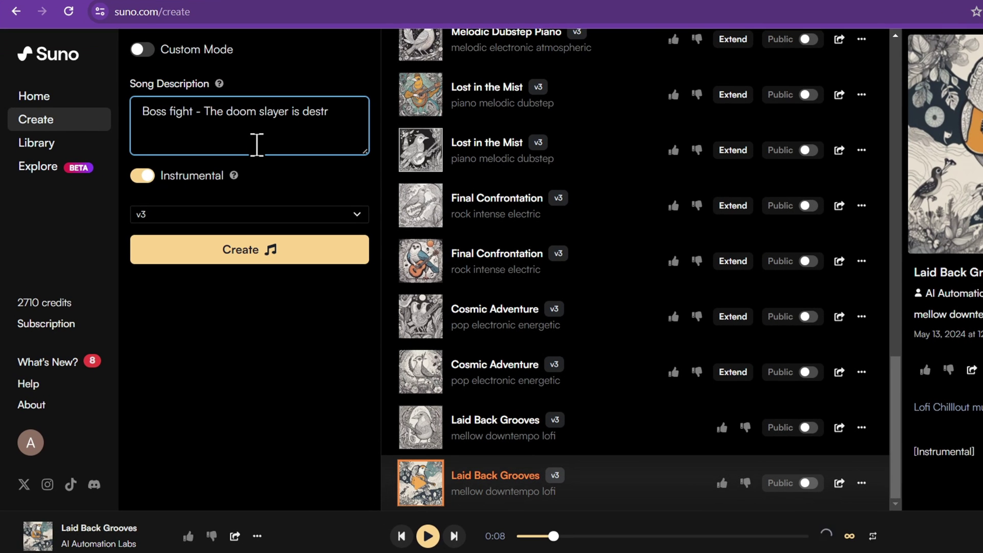
type("oying the")
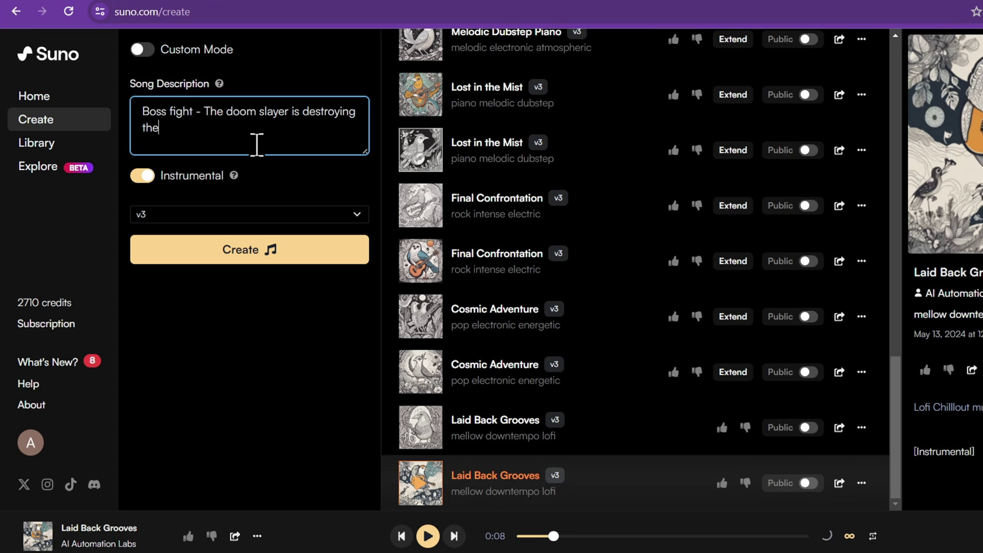
type(" demons")
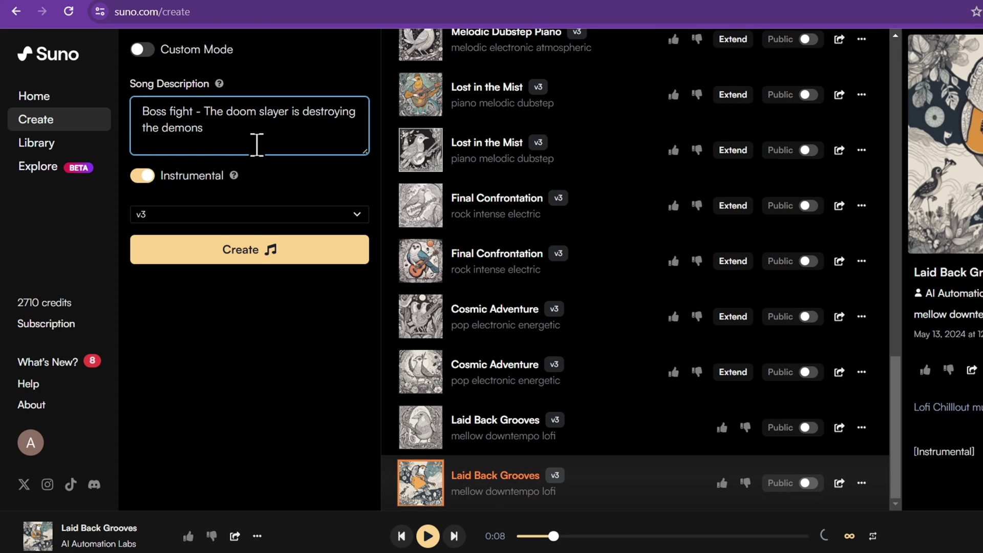
left_click(249, 250)
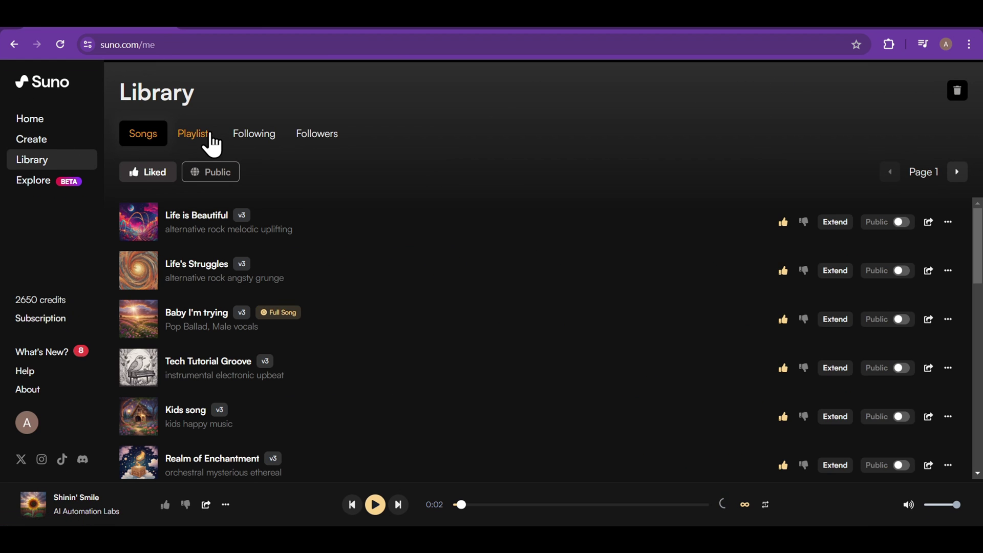
- Create the playlist 'Insane Rock' and add Doom Bringer to it
left_click(211, 143)
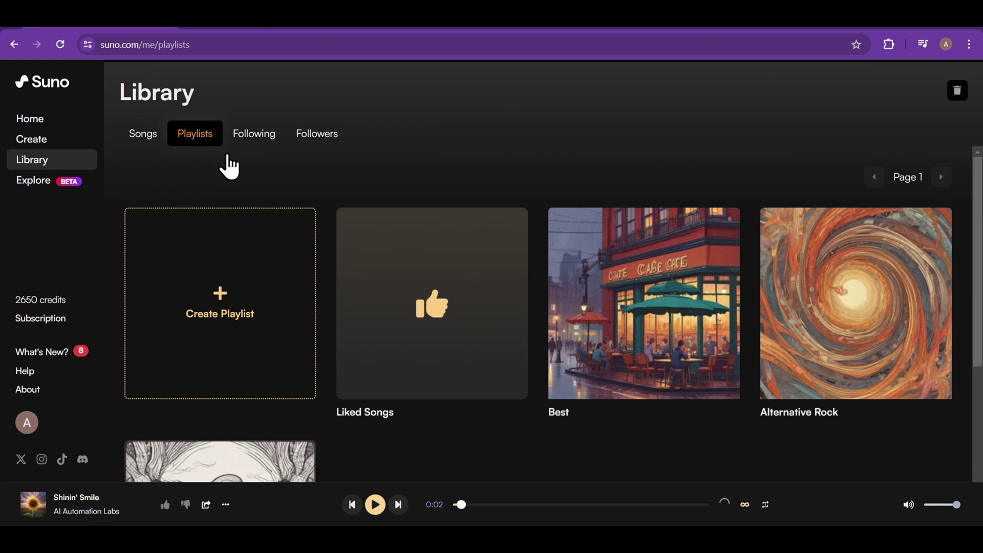
left_click(258, 315)
type("Insane Ro")
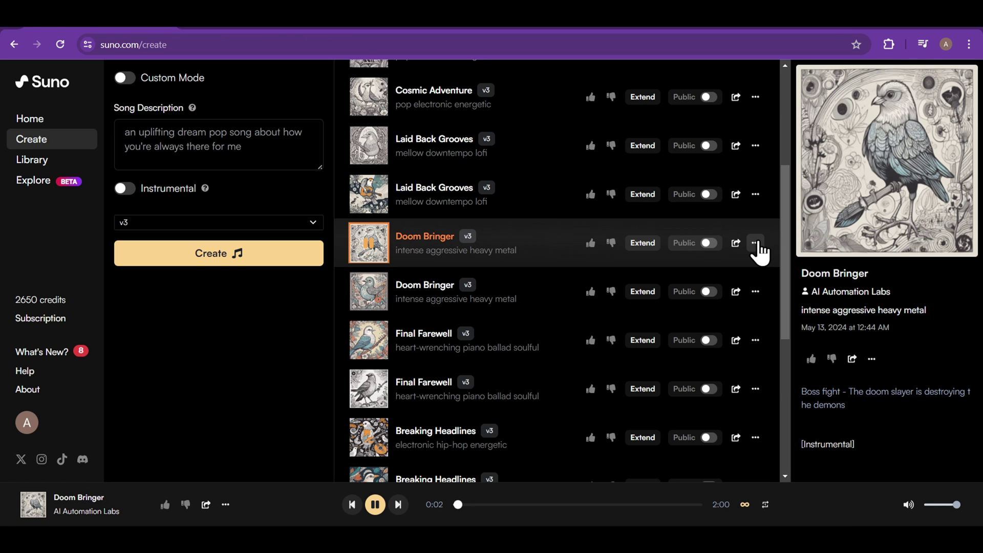
left_click(755, 243)
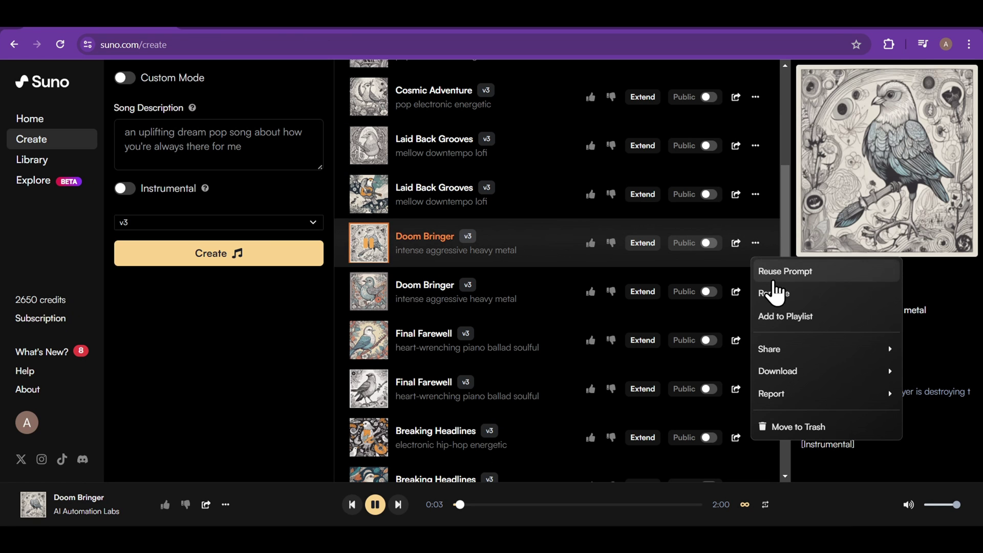
left_click(791, 318)
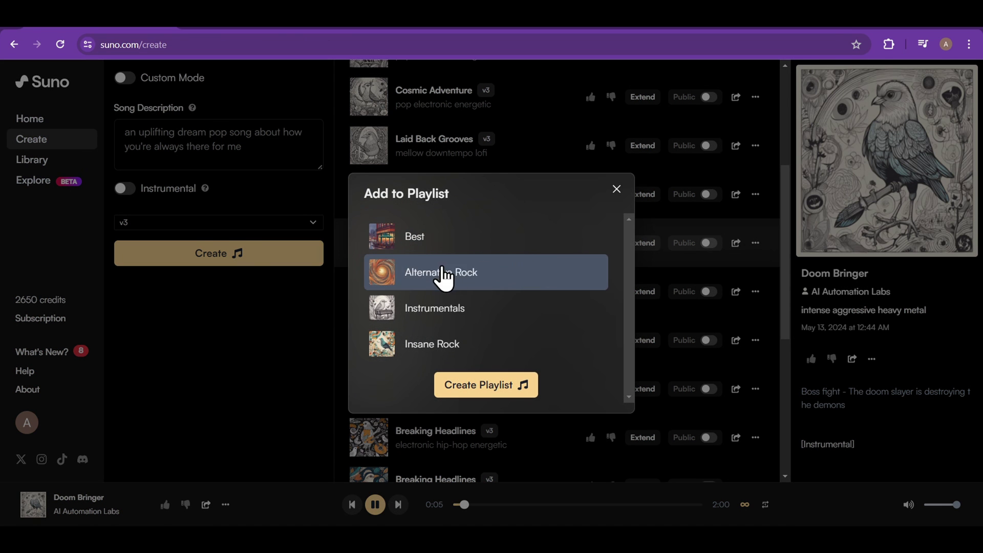
left_click(454, 346)
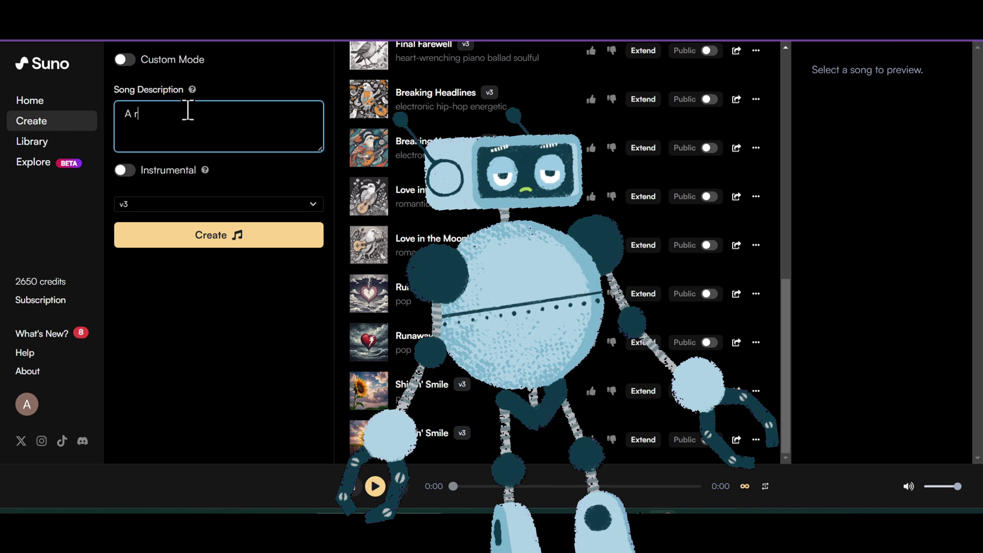
- Generate an instrumental track from the prompt 'Blues song about how you're always there for me'
type("Blues song about h")
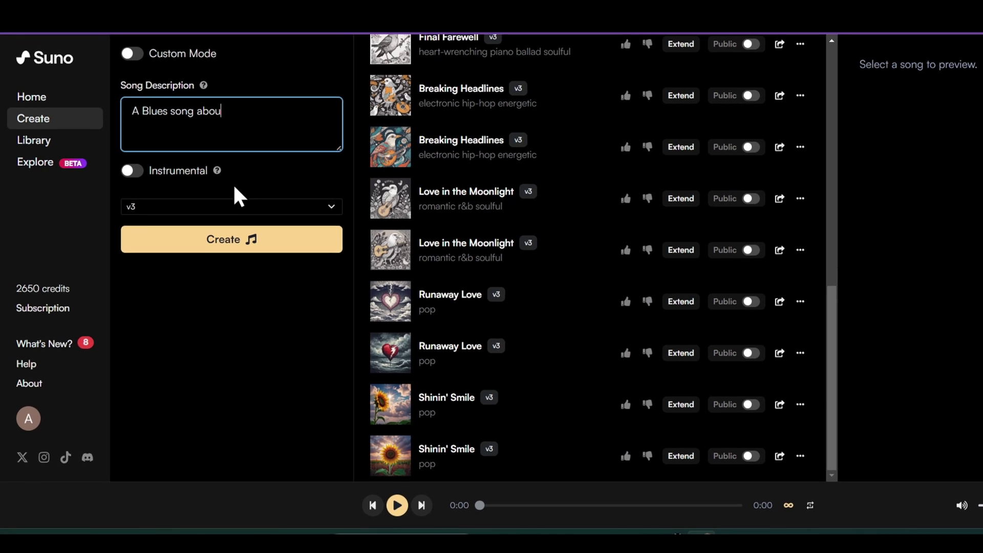
type("ow you're alw")
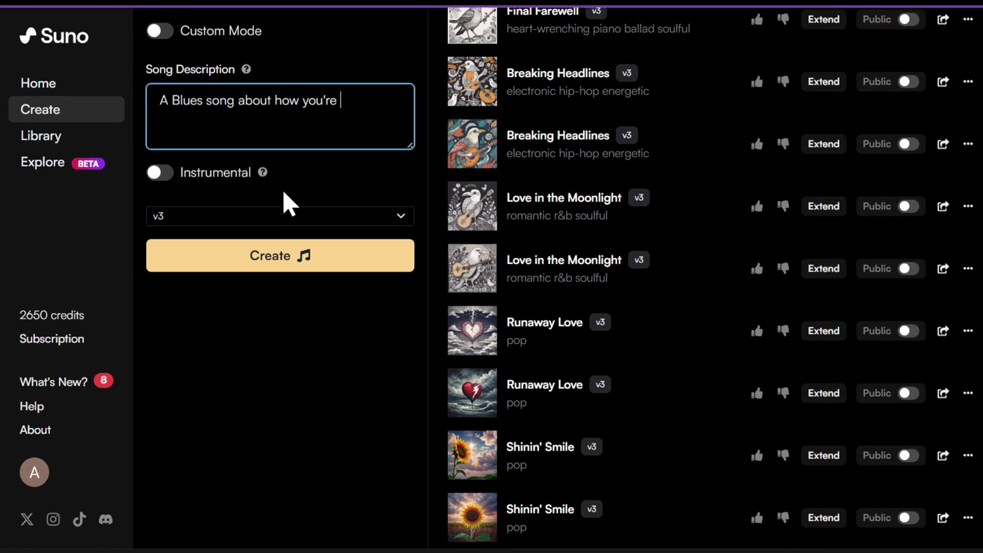
type("ays t")
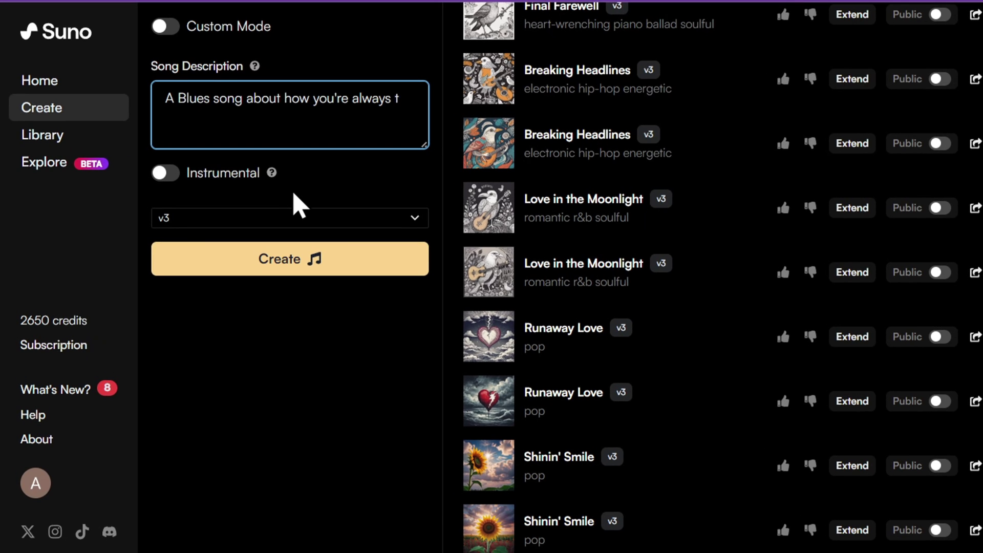
type("here for me")
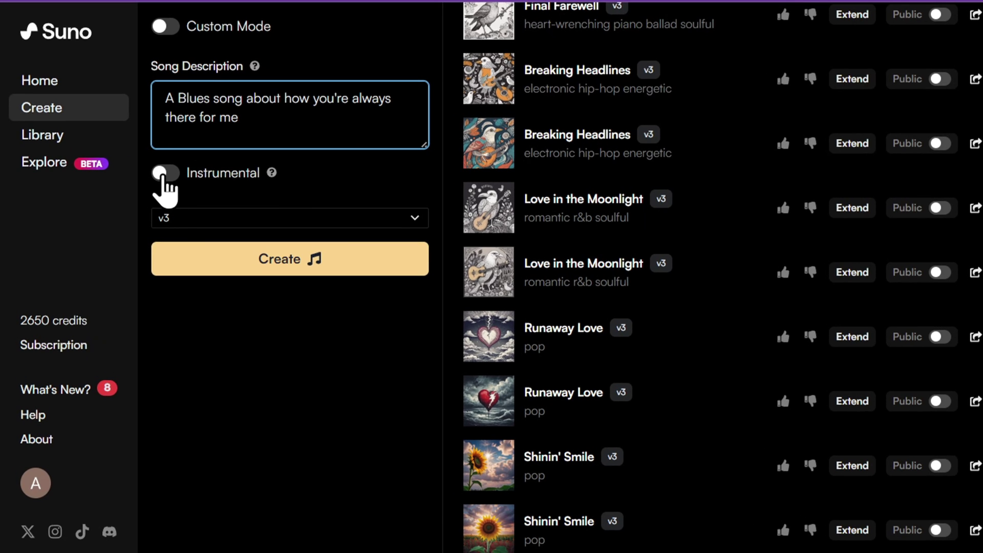
left_click(162, 174)
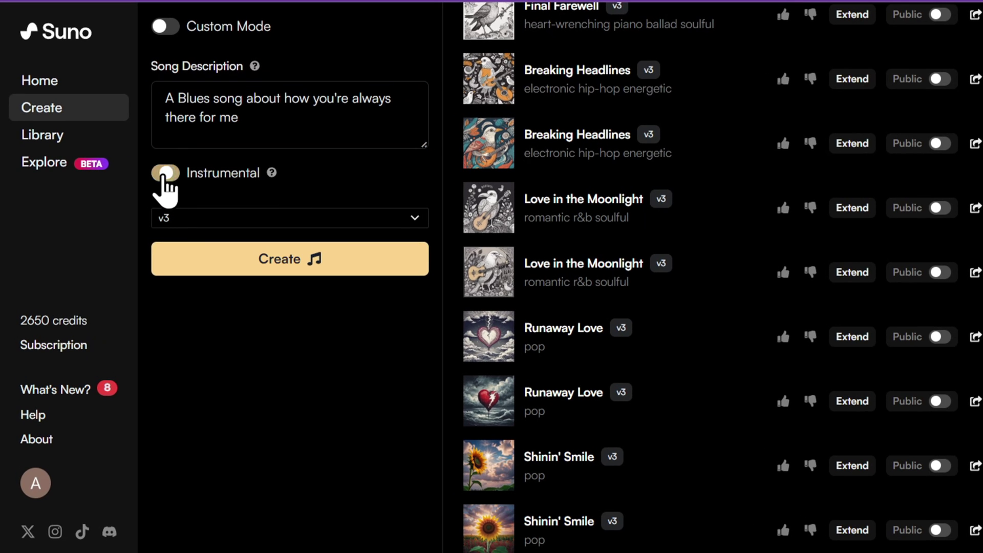
left_click(288, 262)
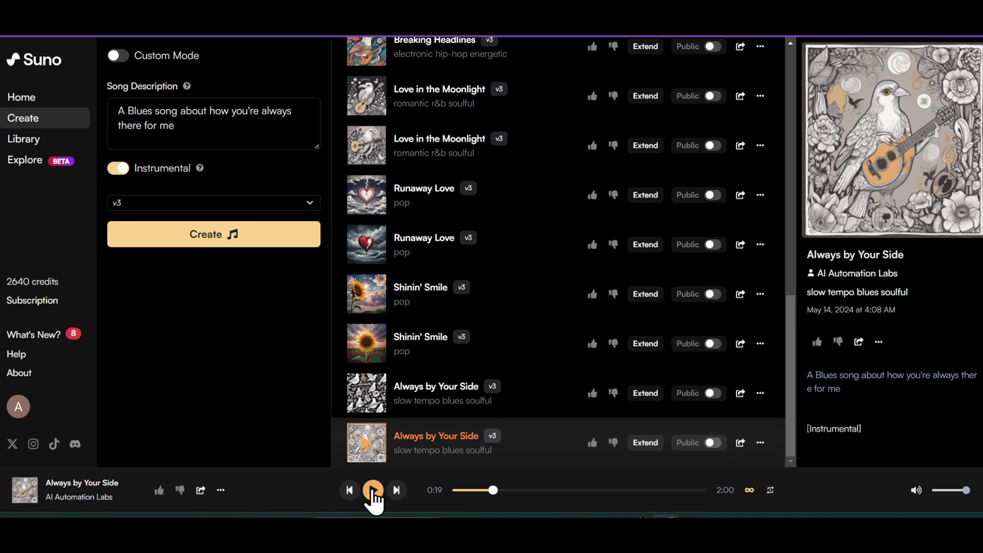
- Play, stop and replay the new 'Always by Your Side' blues track
left_click(374, 492)
left_click(373, 491)
left_click(373, 492)
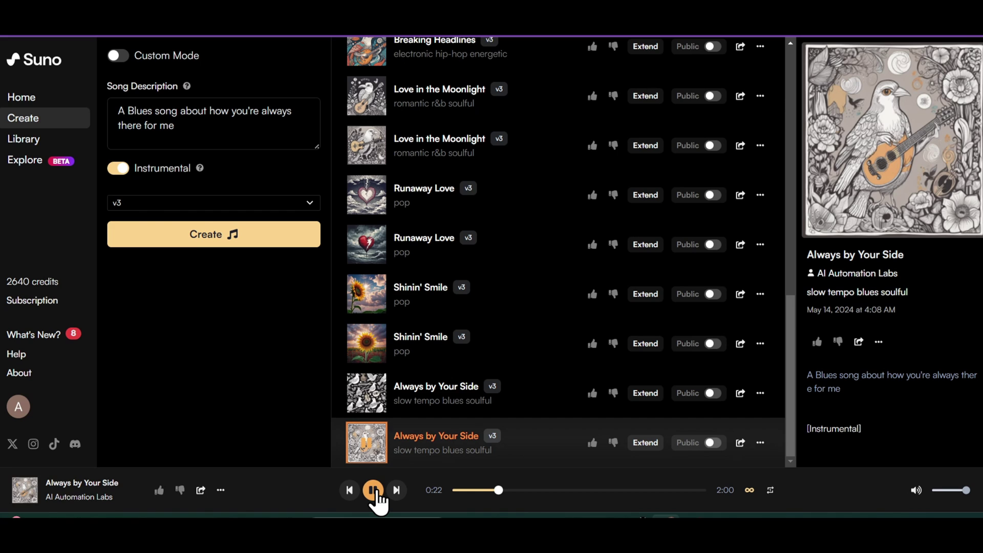
- Extend 'Always by Your Side' with AI-generated verse and chorus lyrics, then play the continuation
left_click(377, 491)
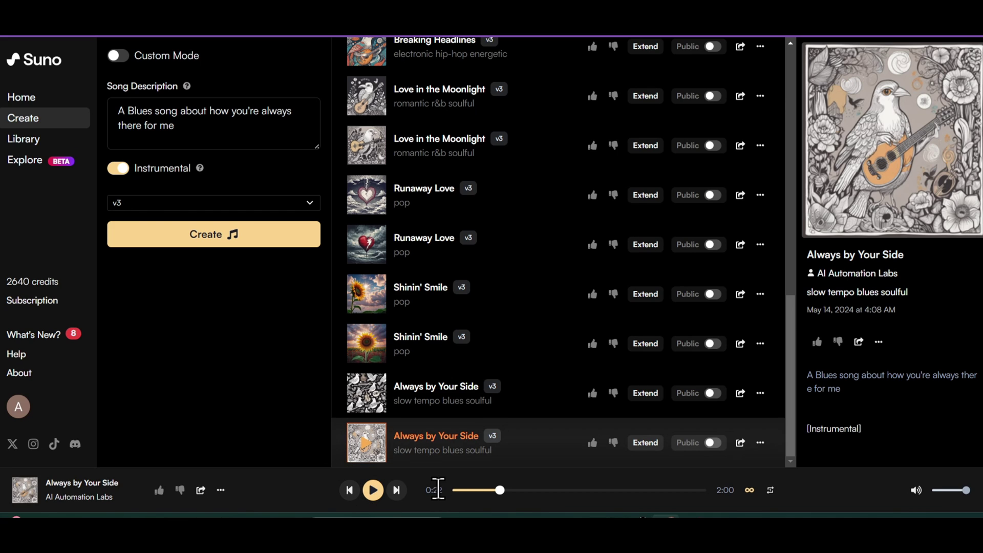
left_click(648, 443)
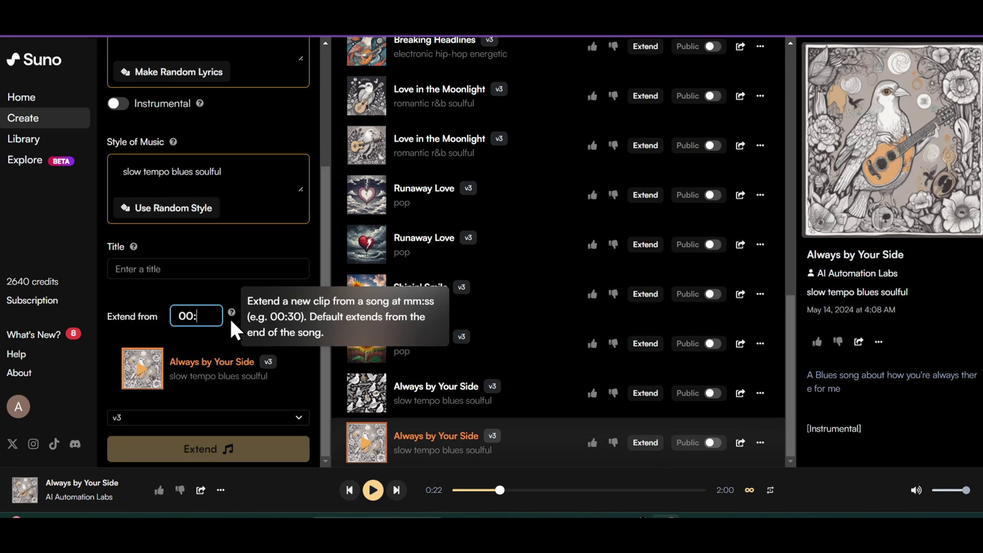
scroll(229, 290, "up", 4)
left_click(169, 112)
type("Write")
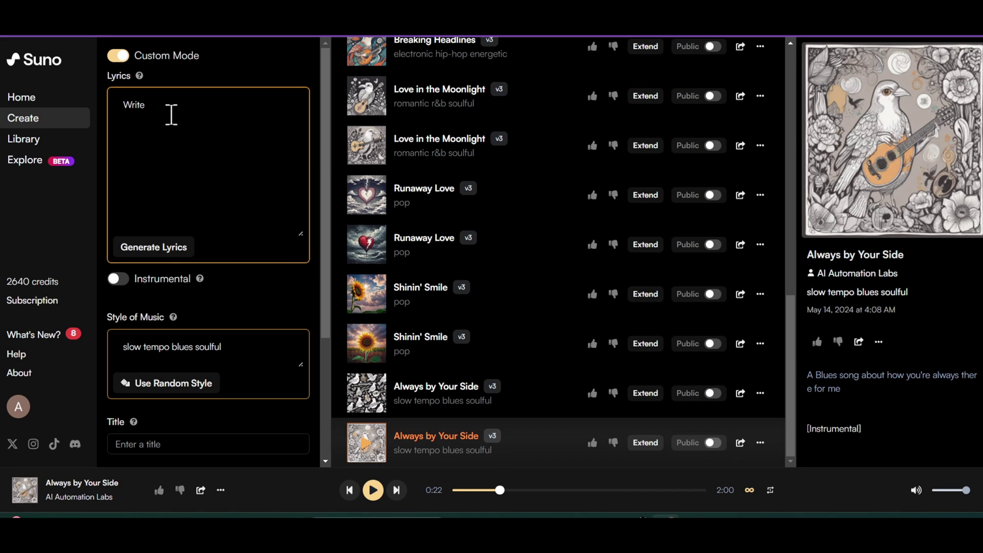
type(" a verse and a chorus for this \"A Blues song about how you're always there for me\"")
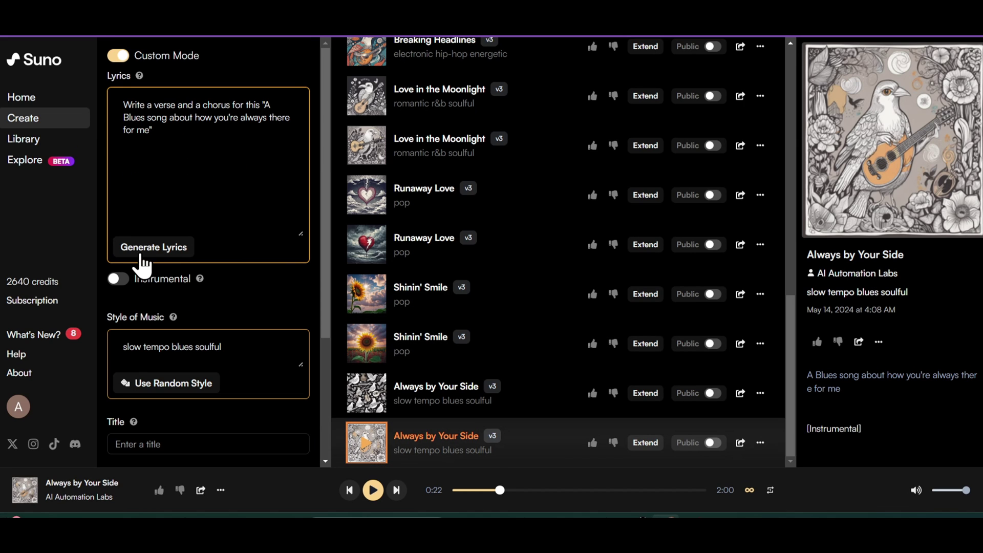
left_click(152, 248)
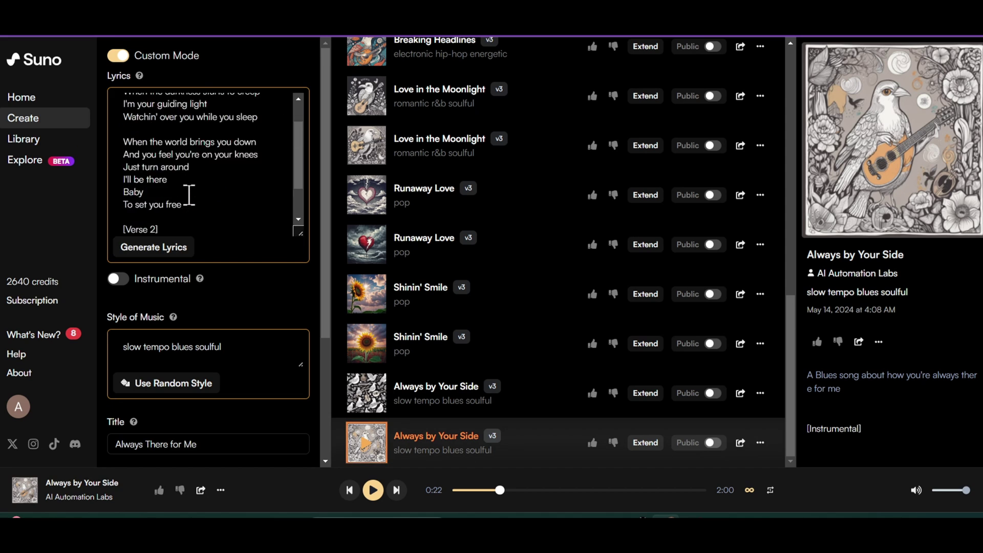
scroll(189, 193, "down", 4)
left_click(196, 454)
left_click(365, 399)
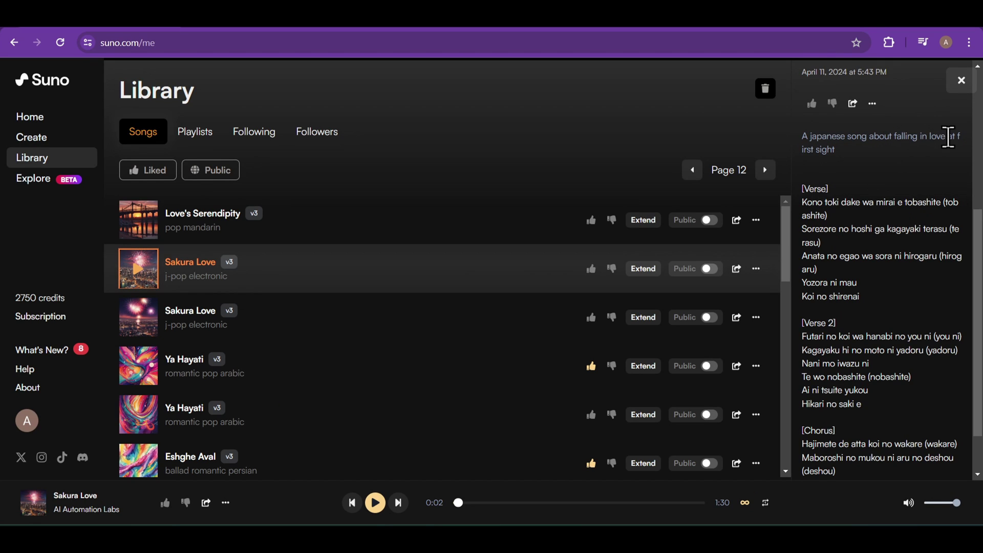
- Play Dil Ka Dard, then the Spanish song Tiempos de Guerreros, in the library
left_click(137, 280)
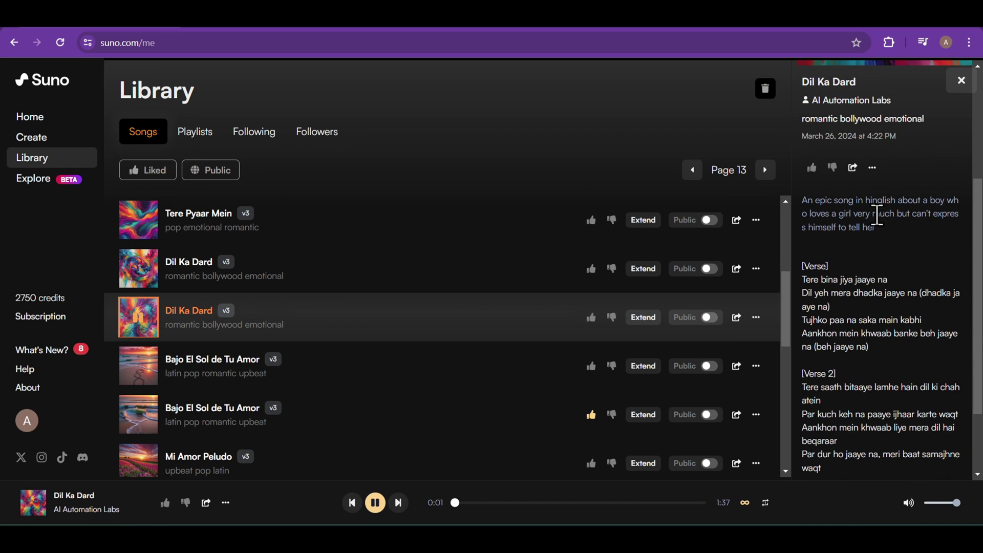
scroll(877, 215, "down", 1)
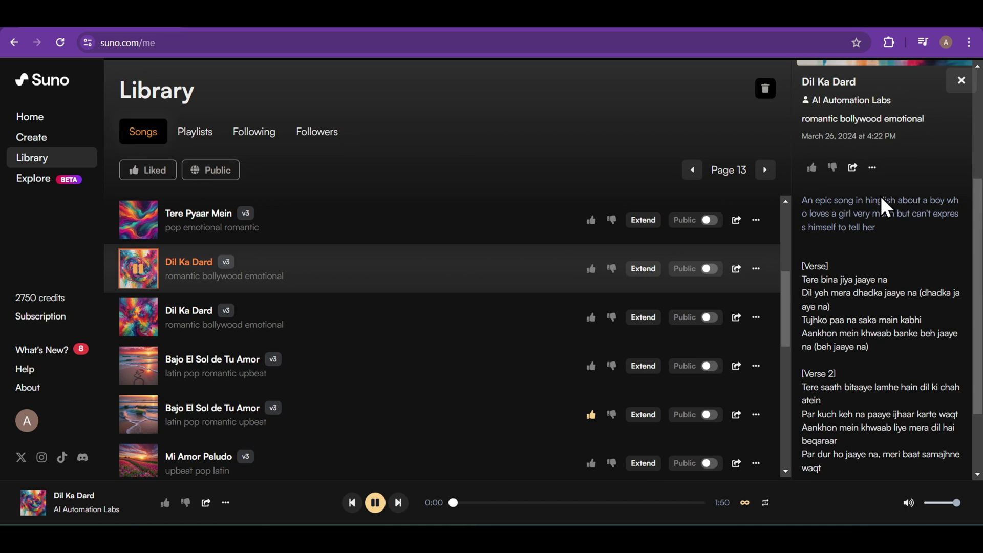
scroll(880, 195, "down", 1)
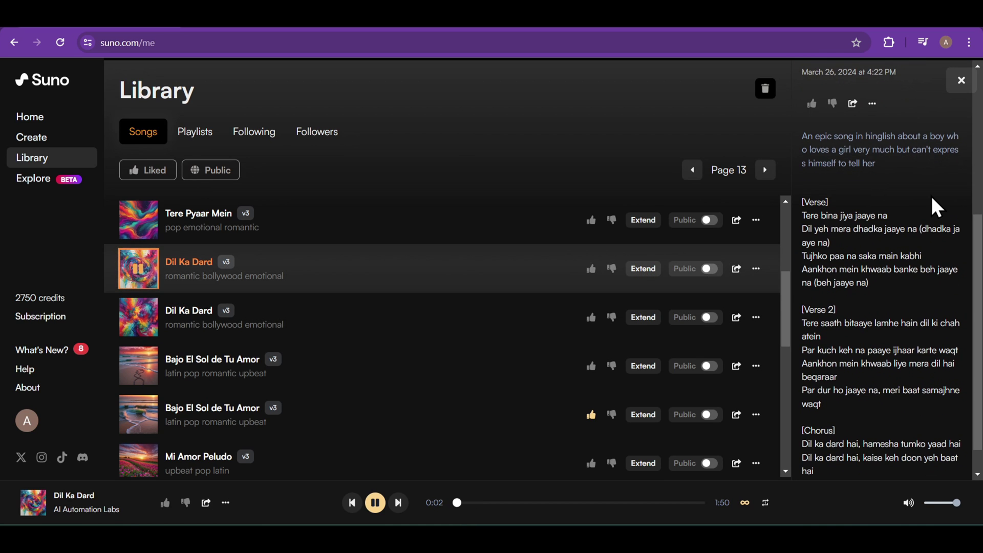
scroll(536, 353, "up", 1)
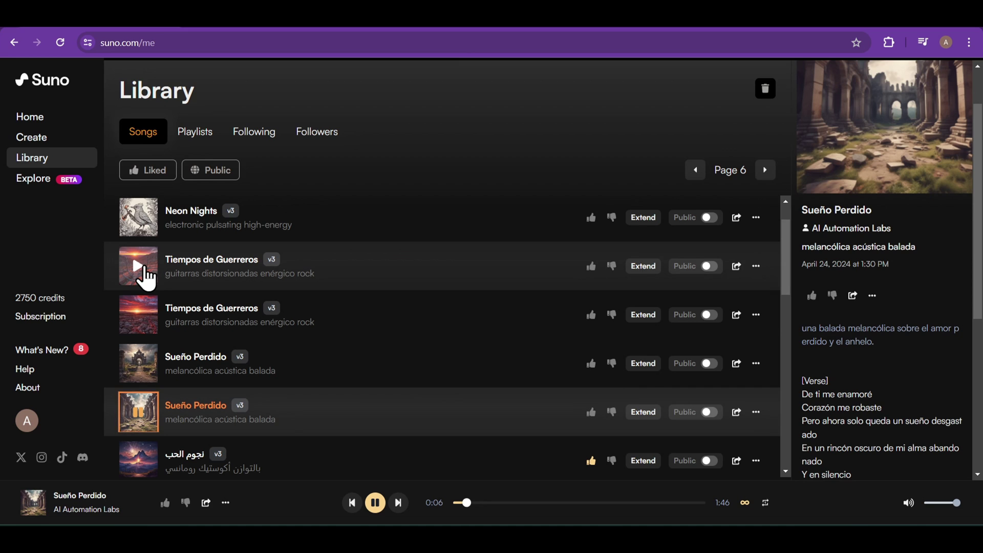
left_click(145, 271)
scroll(919, 308, "down", 3)
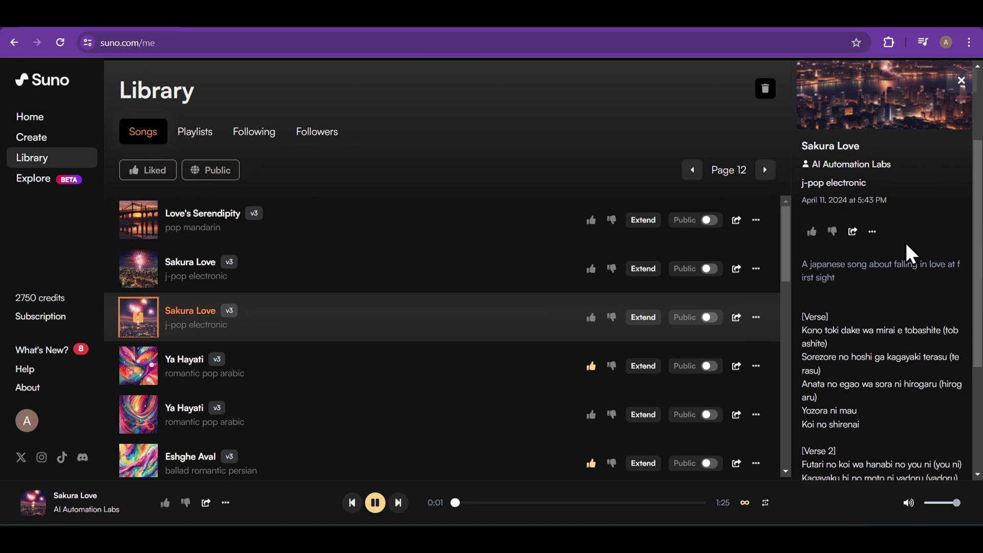
- Play the second Ya Hayati song and both Eshghe Aval songs
scroll(917, 203, "down", 3)
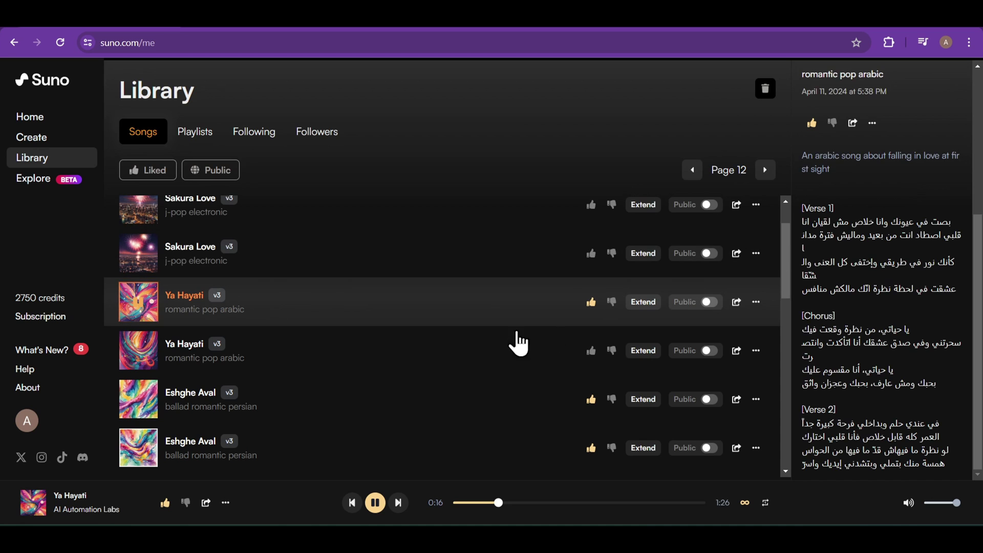
left_click(142, 365)
scroll(908, 308, "down", 5)
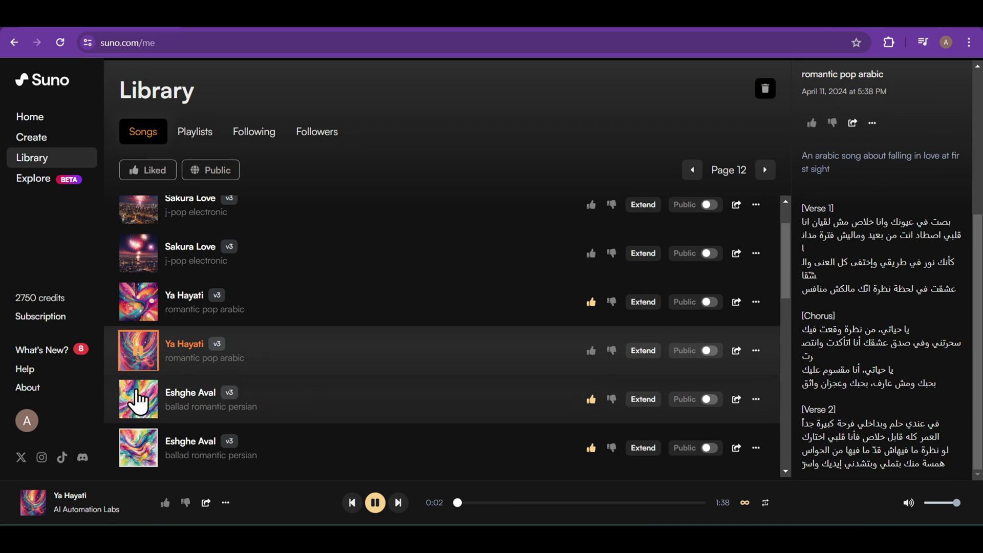
scroll(154, 356, "down", 2)
left_click(143, 353)
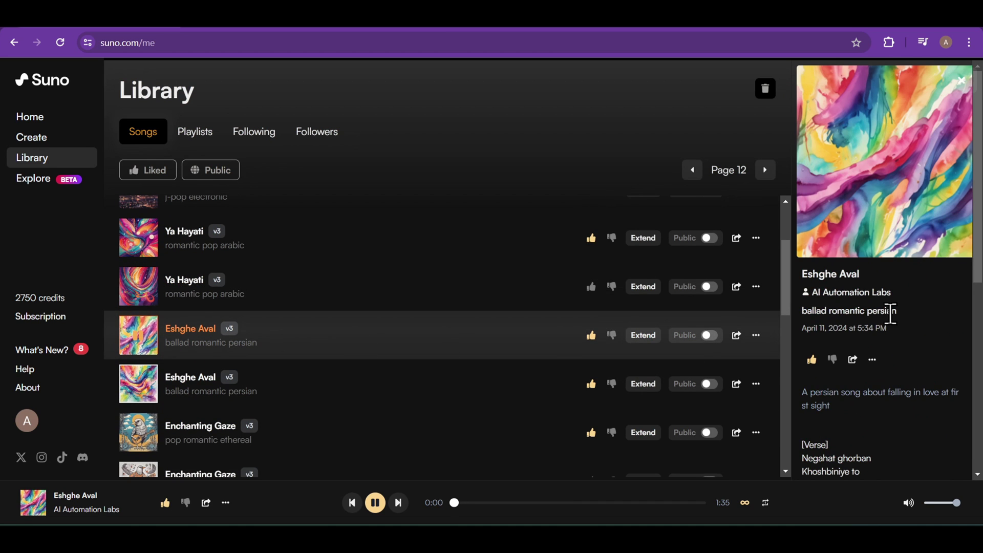
scroll(891, 314, "down", 5)
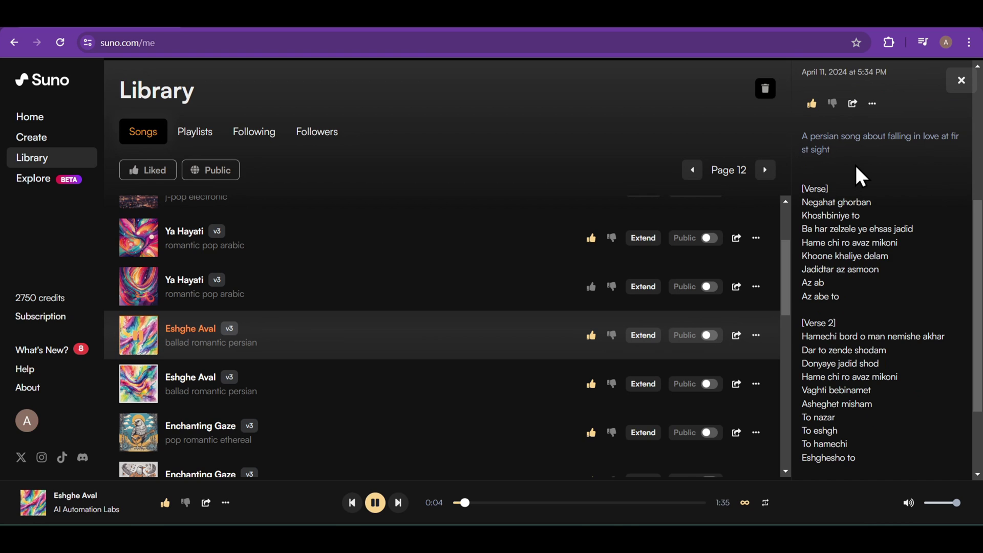
left_click(141, 395)
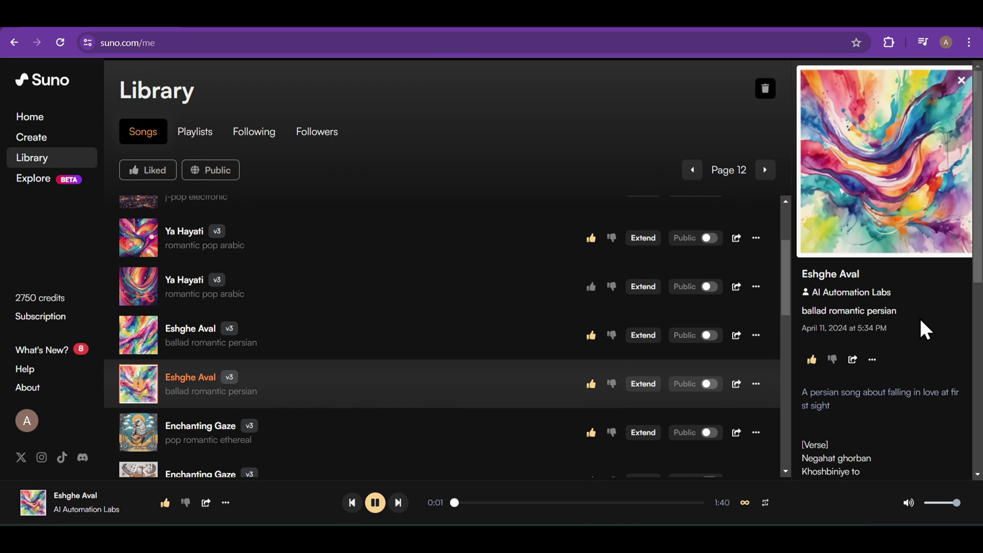
- Play the Mandarin song Love's Serendipity, then go back to the previous library page
scroll(921, 322, "down", 6)
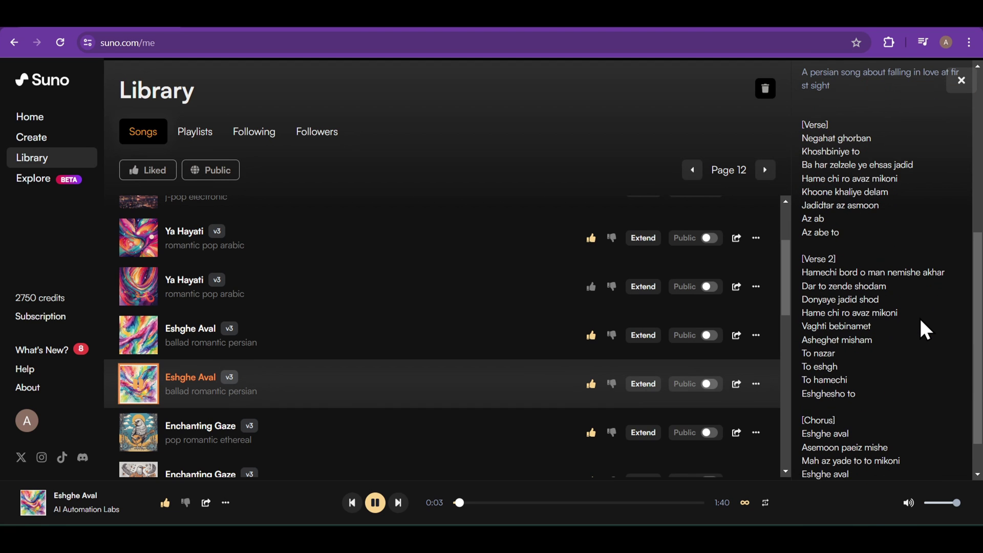
scroll(282, 345, "down", 1)
scroll(281, 348, "up", 4)
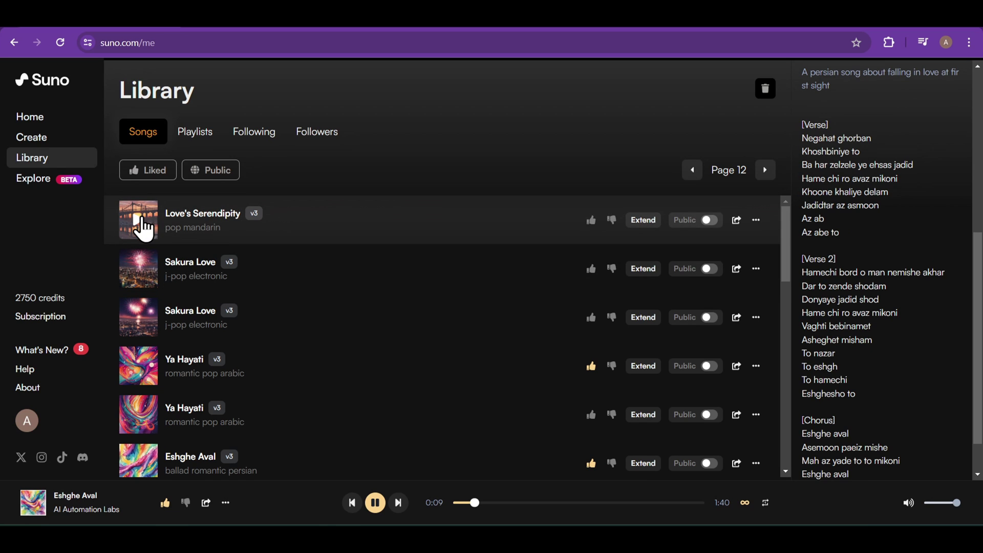
left_click(144, 229)
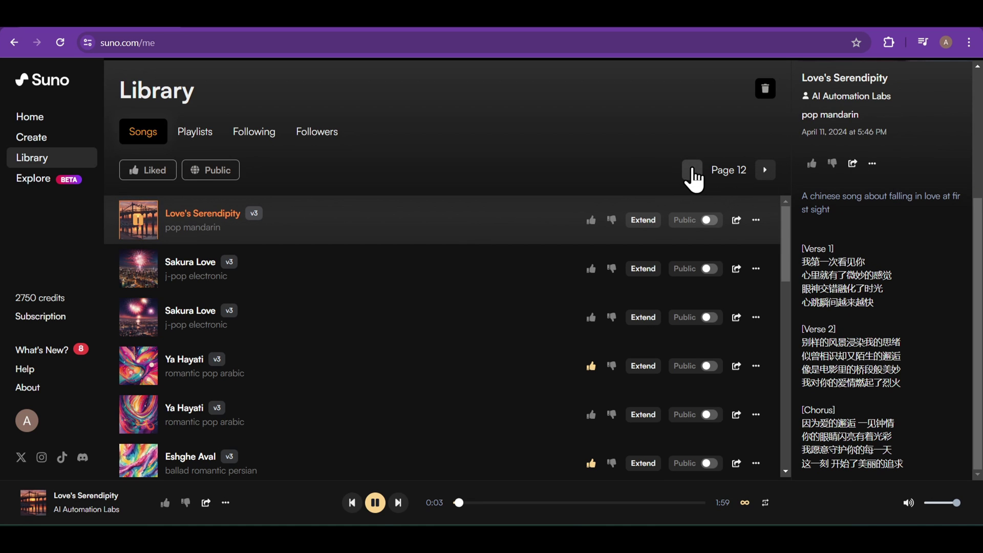
scroll(600, 252, "down", 5)
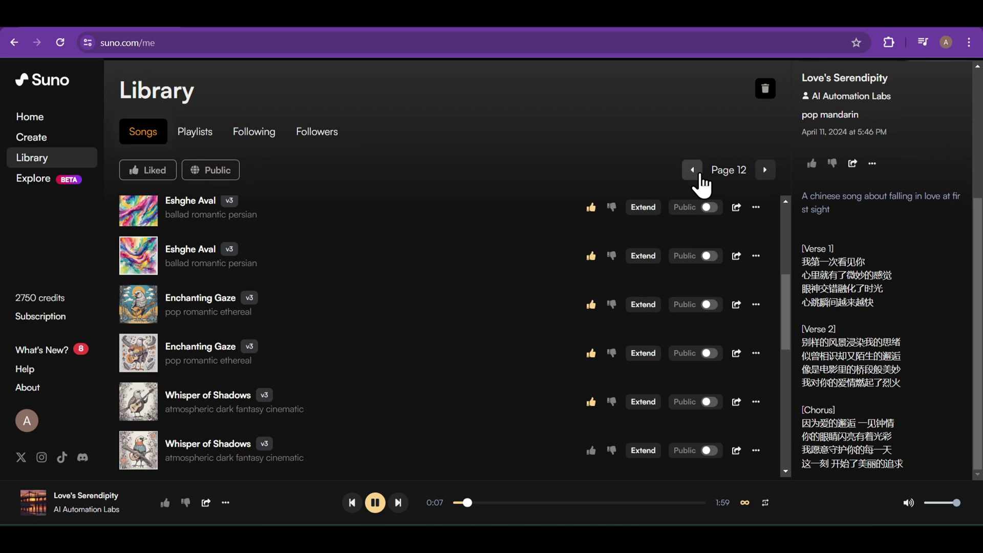
left_click(693, 170)
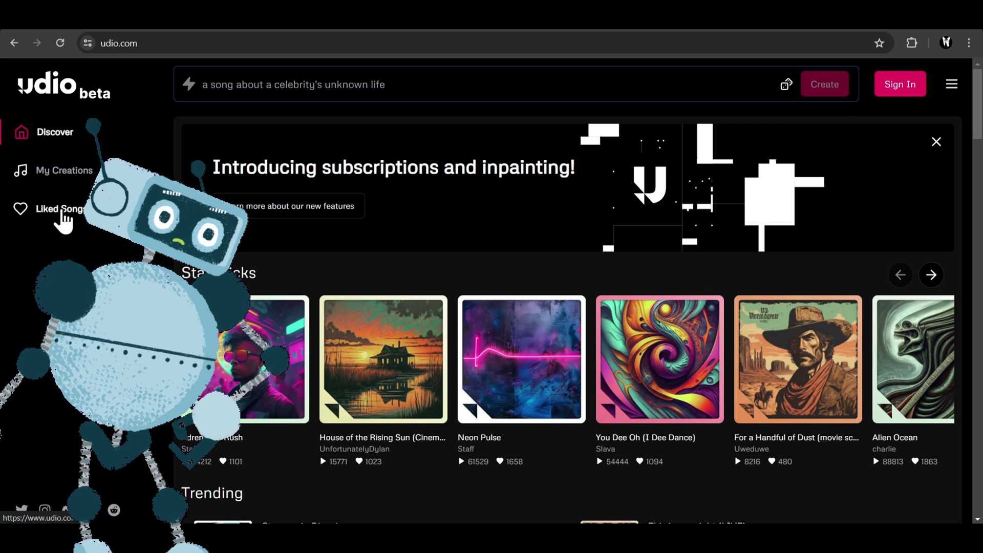
- Open Udio's announcement on the new subscriptions and inpainting features and read through it
scroll(705, 318, "down", 5)
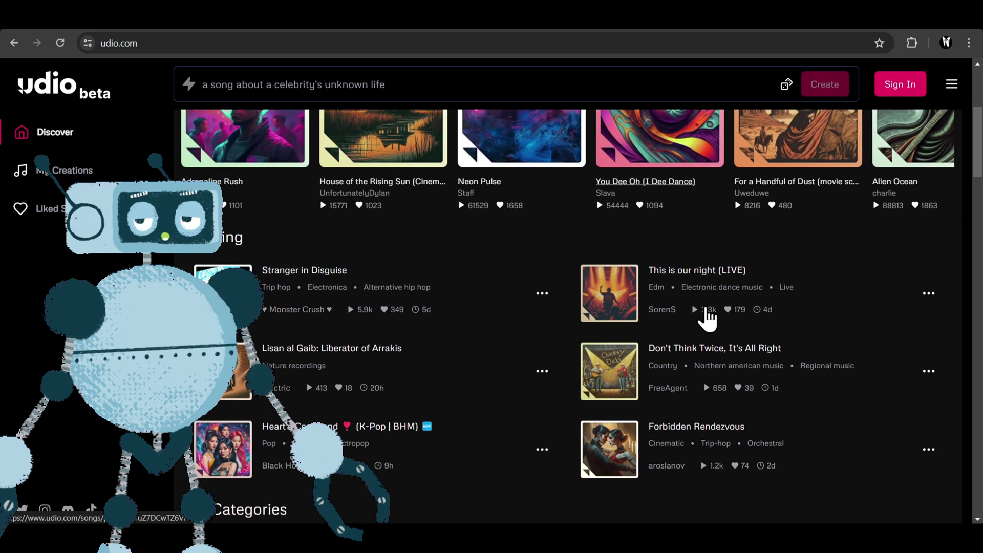
scroll(706, 318, "down", 8)
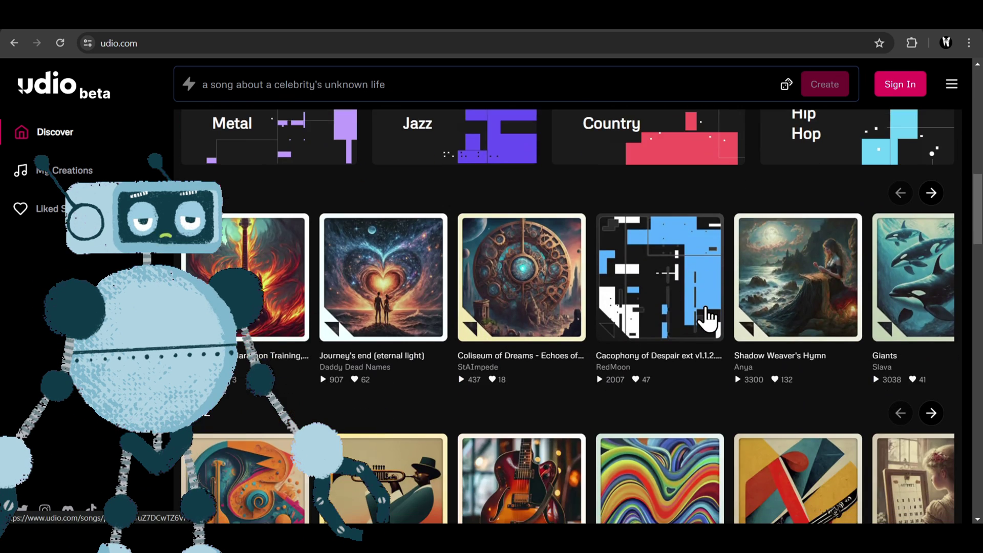
scroll(706, 318, "down", 1)
scroll(707, 318, "up", 15)
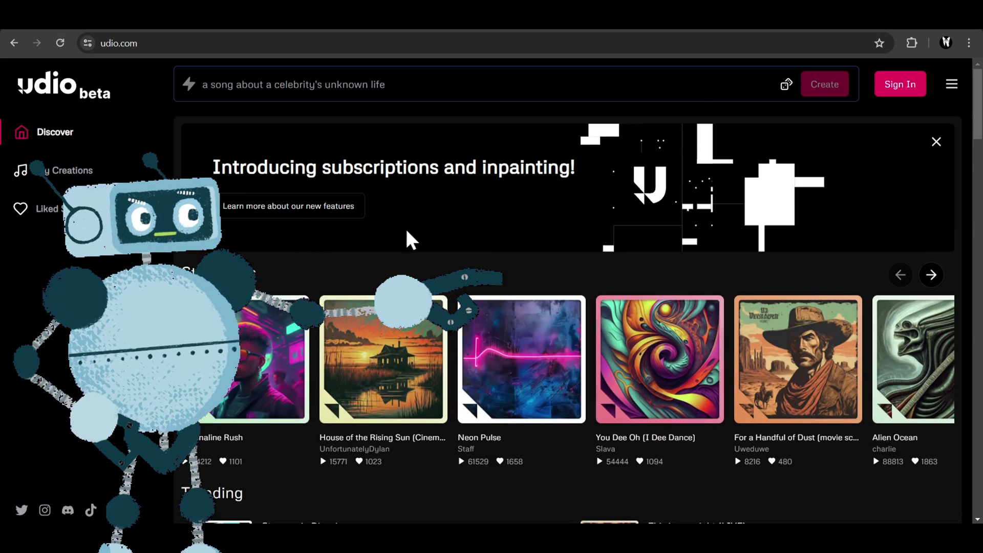
left_click(267, 210)
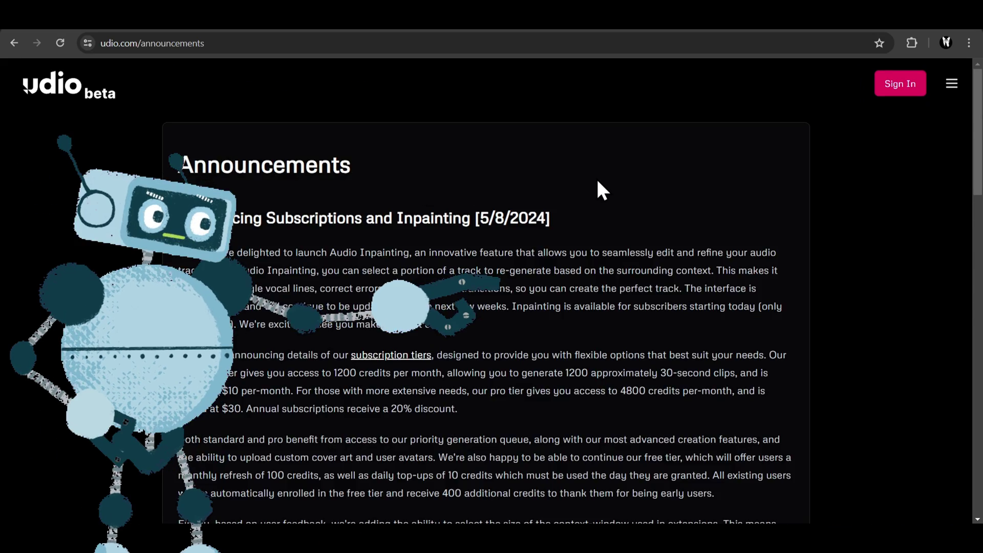
scroll(597, 189, "down", 8)
scroll(599, 185, "down", 2)
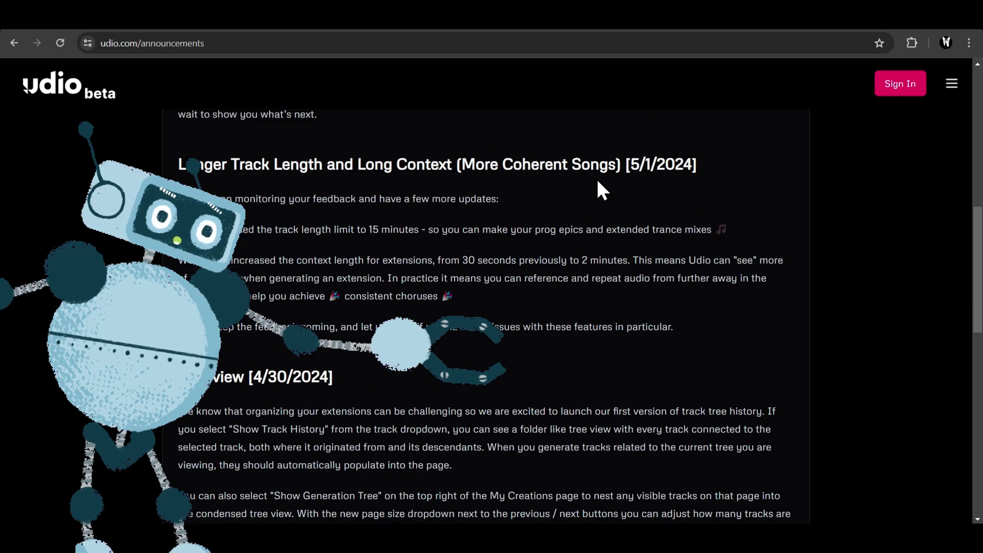
scroll(599, 185, "down", 2)
scroll(597, 190, "down", 5)
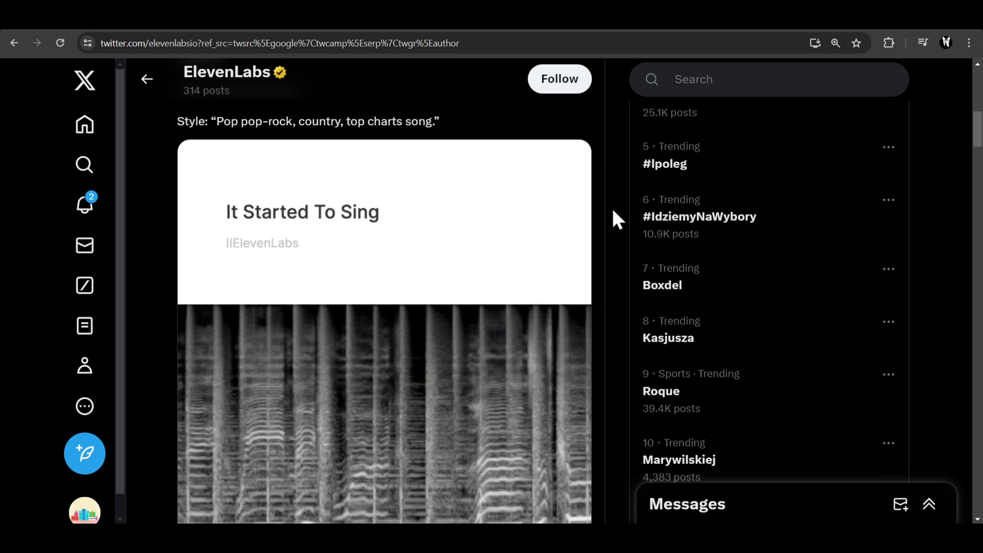
- Pause ElevenLabs' 'It Started To Sing' preview at 0:21 and continue down the thread
scroll(612, 207, "down", 3)
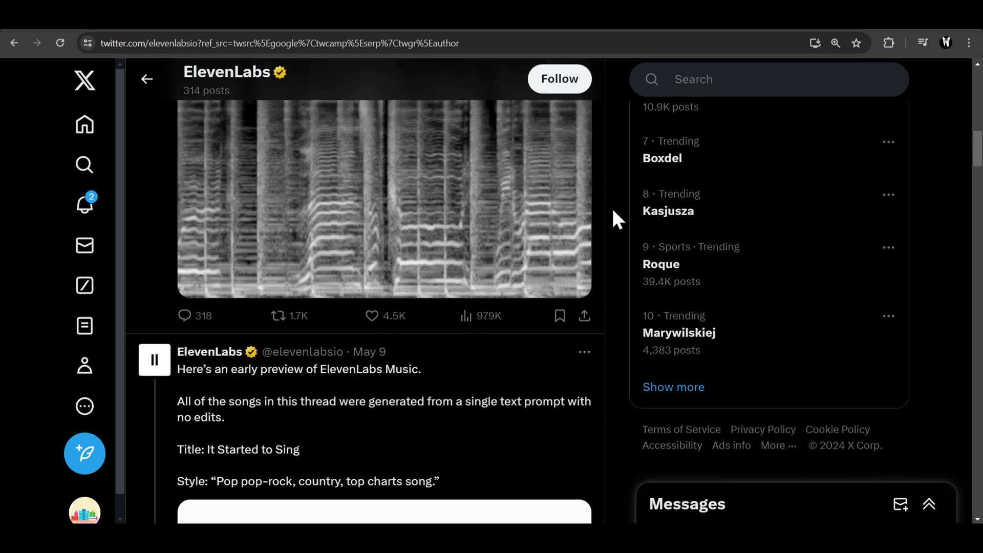
left_click(196, 280)
scroll(478, 281, "down", 5)
scroll(481, 281, "down", 1)
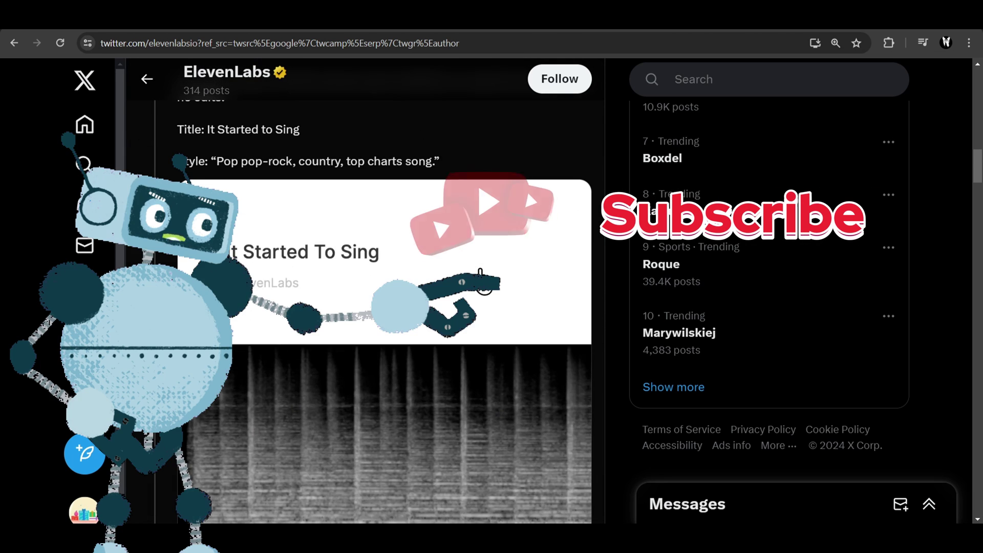